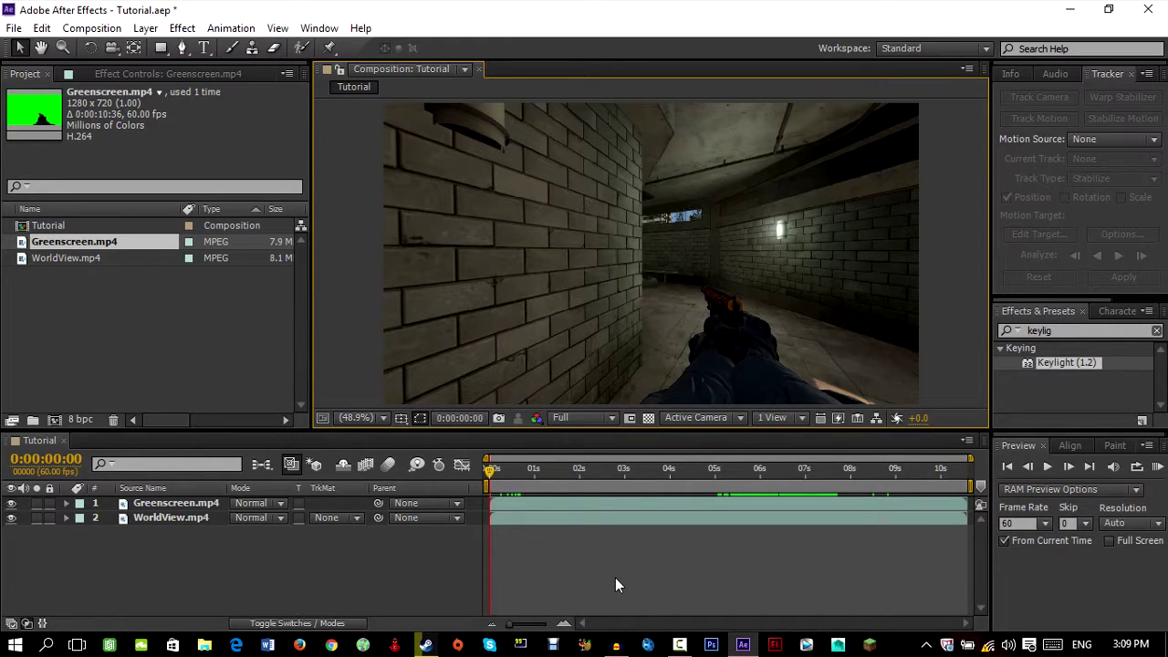
- Inspect the Greenscreen footage at actual size around the right wall light during playback
click(634, 494)
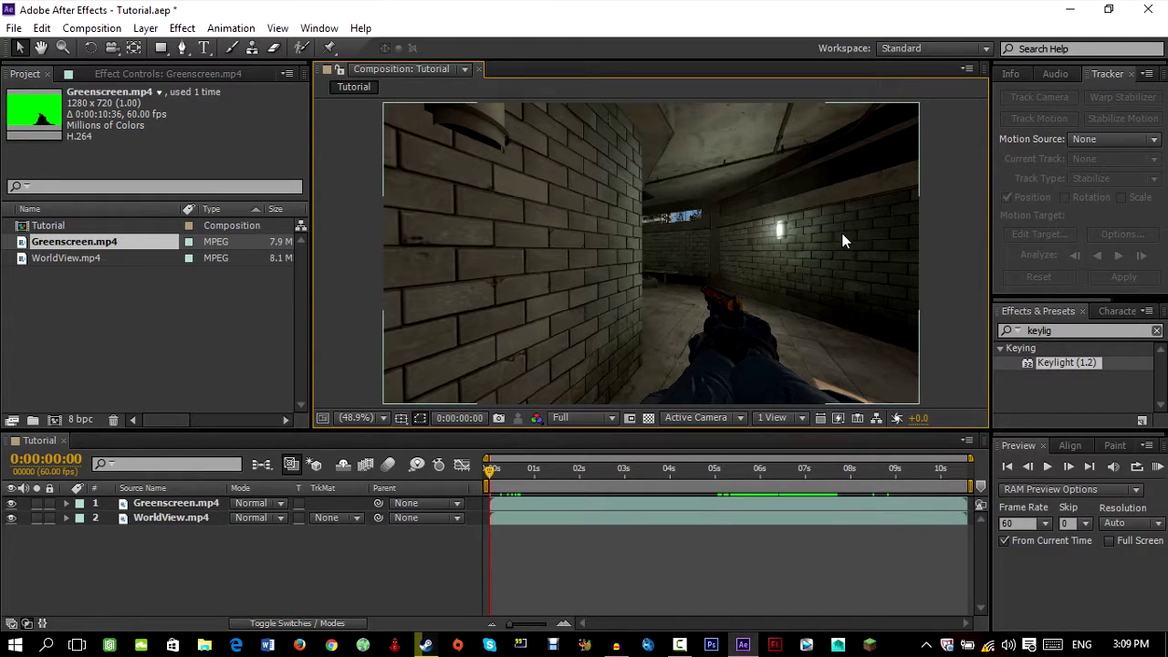
key(slash)
key(h)
drag(823, 222, 721, 234)
key(space)
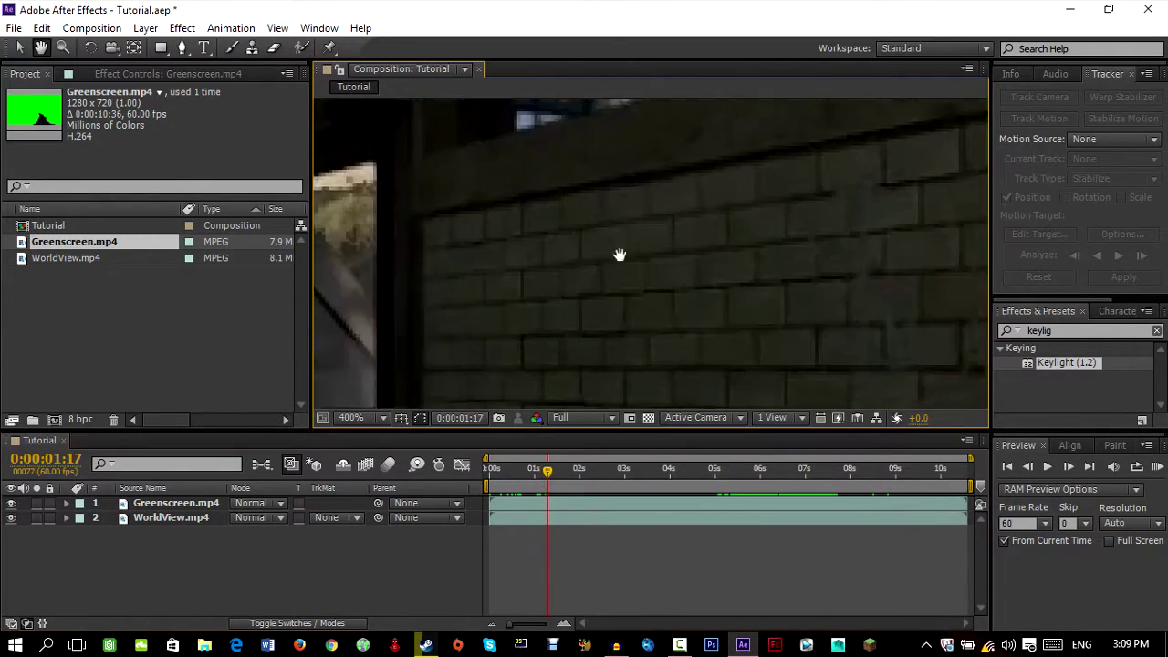
scroll(472, 270, up, 1)
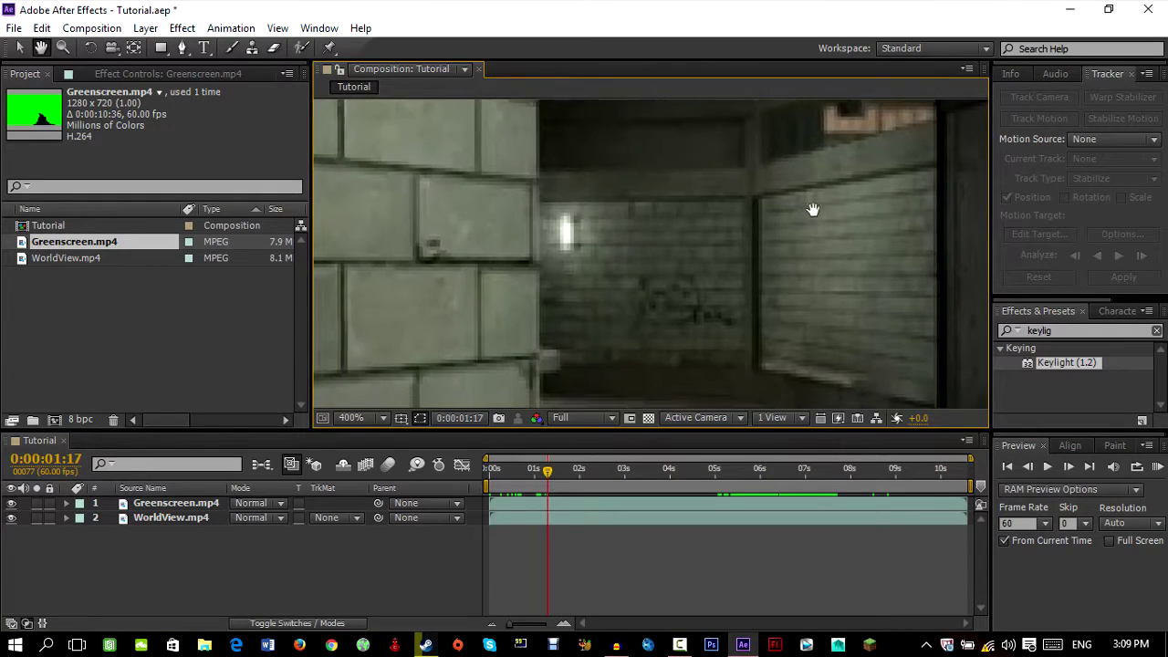
scroll(589, 234, down, 3)
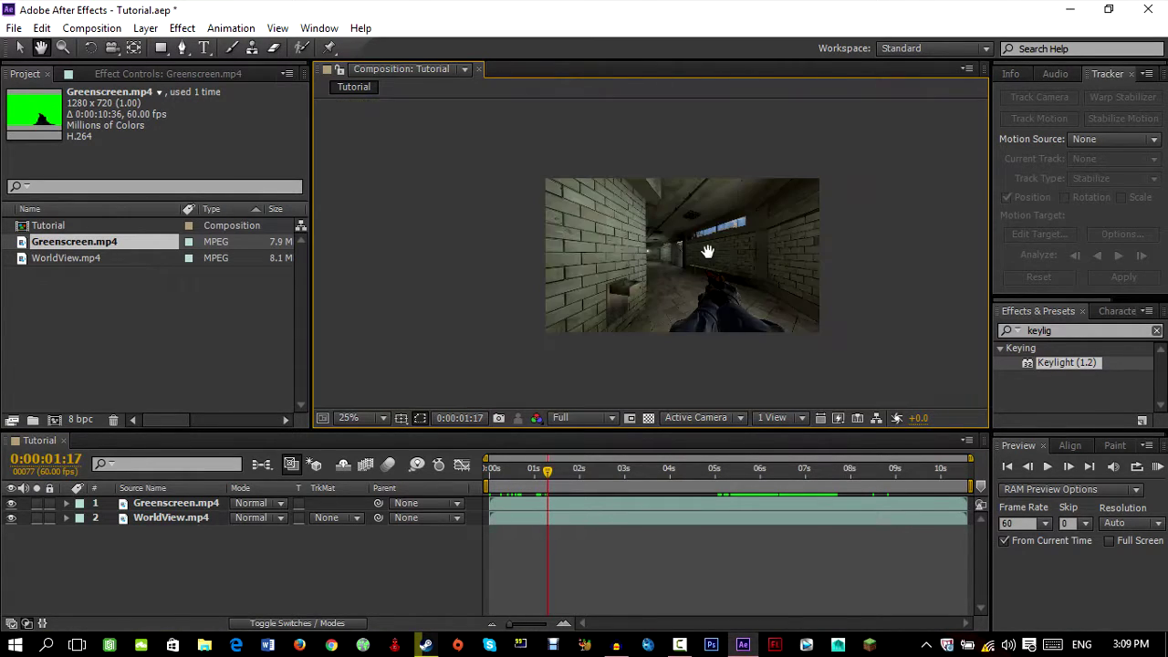
scroll(689, 291, up, 2)
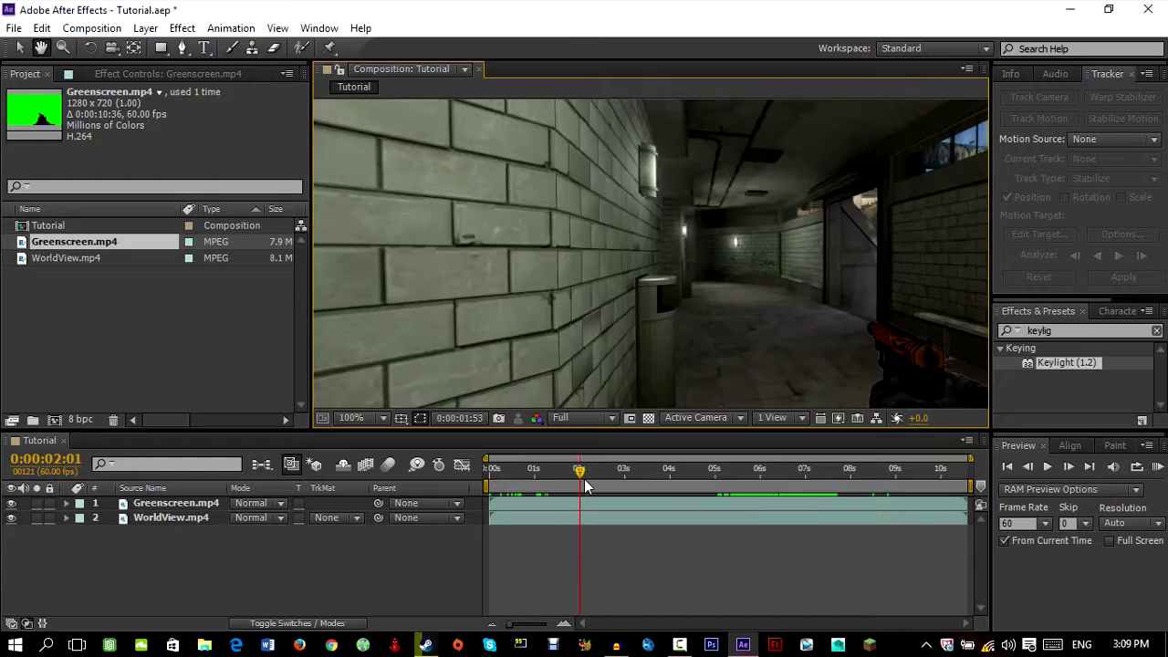
scroll(594, 276, down, 1)
scroll(553, 190, up, 1)
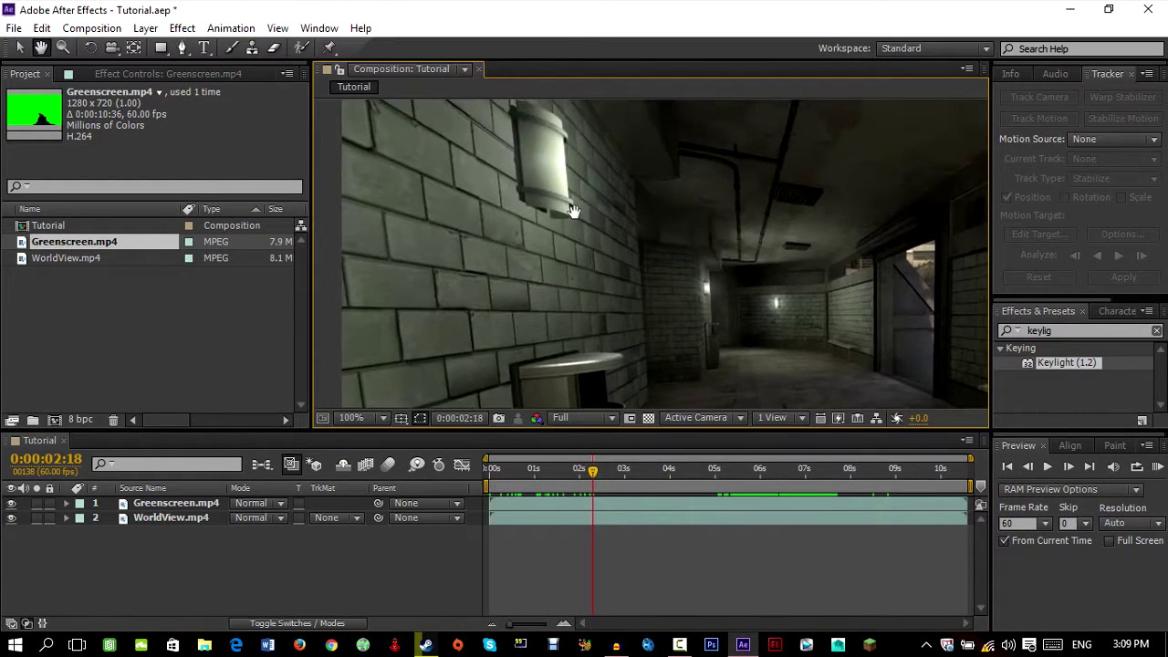
- Return to the fitted view and search Effects & Presets for 'Optical'
click(19, 47)
click(1062, 330)
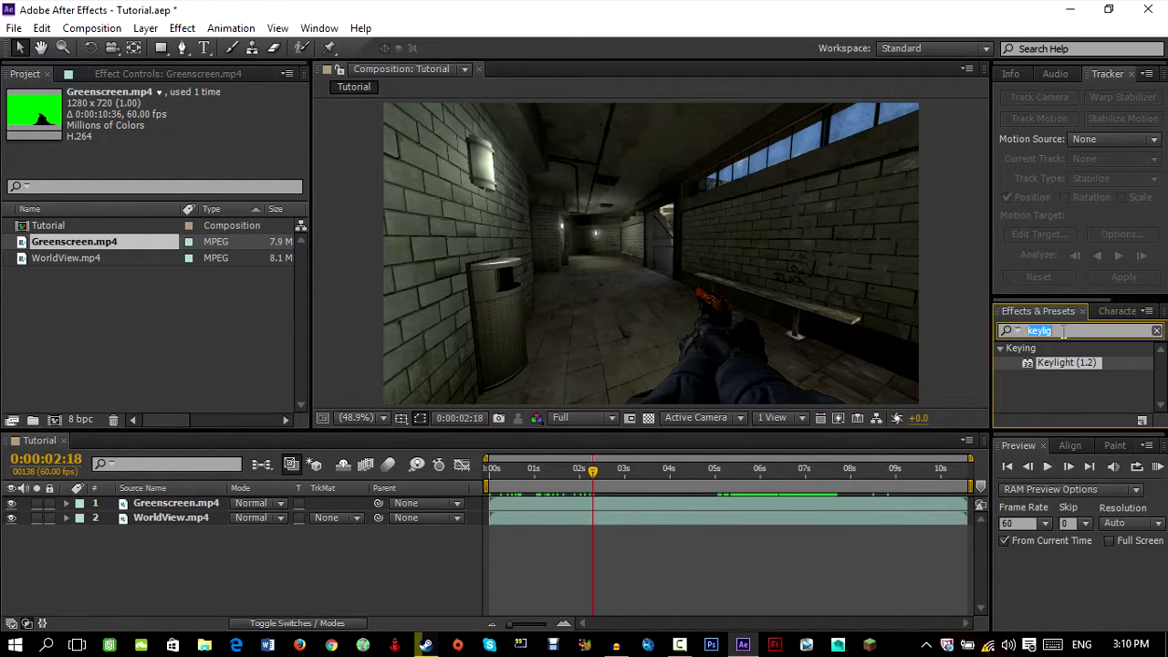
text(Optical)
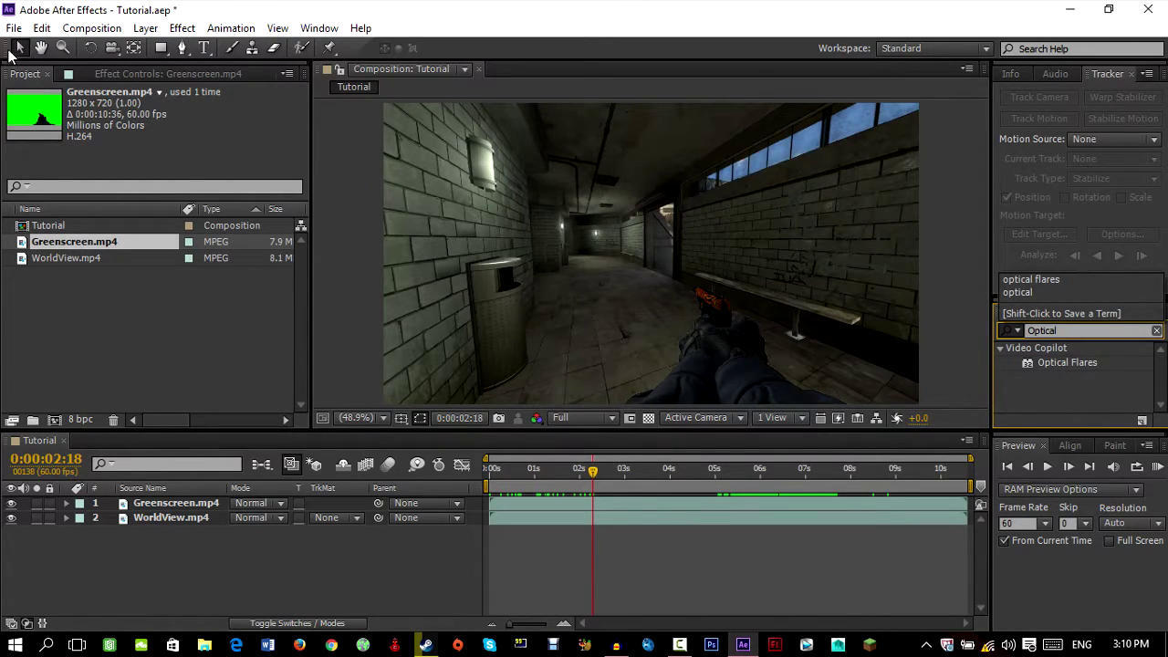
- Bring up the boujou taskbar options, then move the current time to 0:00:00:25
click(648, 644)
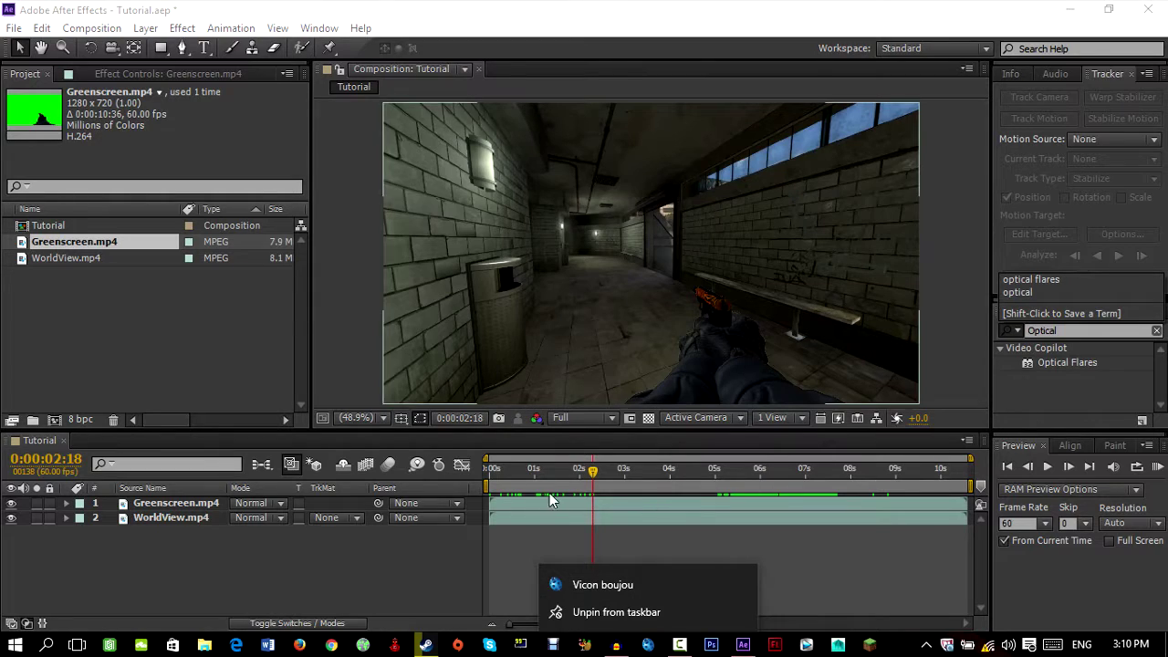
click(523, 483)
click(508, 482)
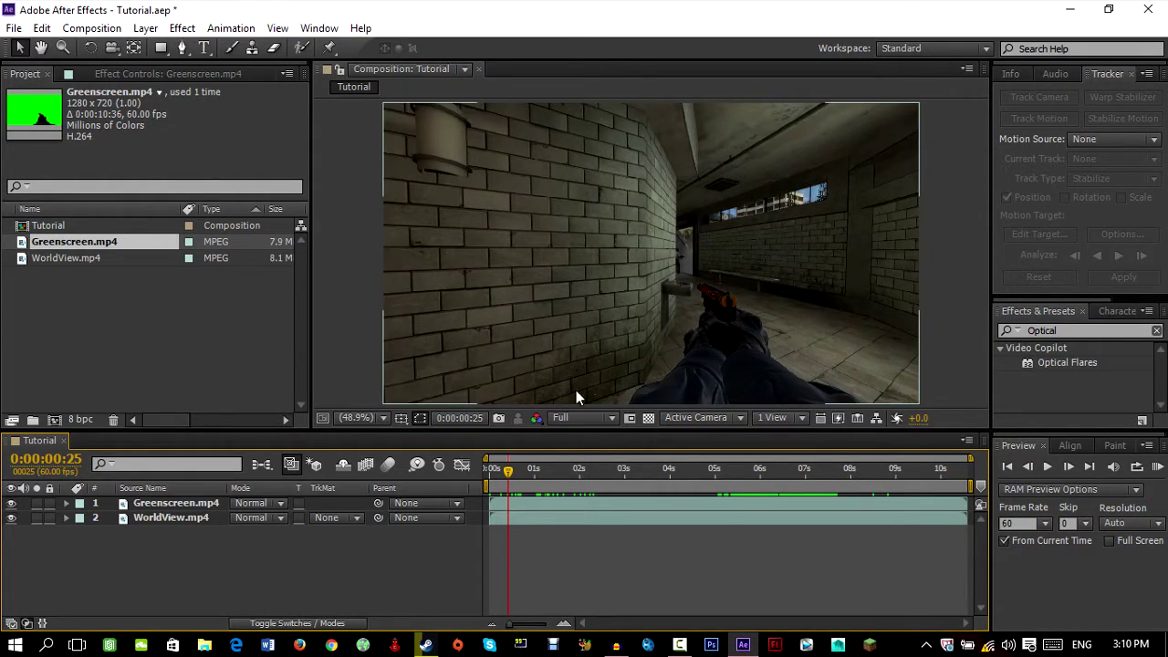
- From the first frame, hide the Greenscreen layer and scrub the background to 0:00:05:36
key(Home)
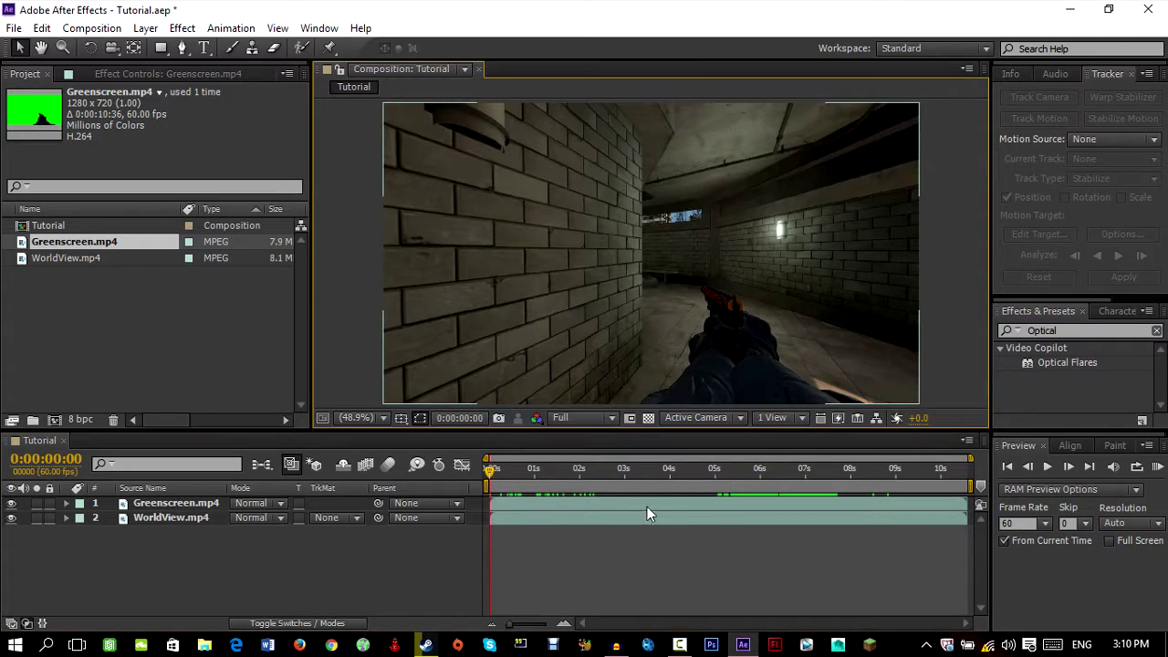
click(158, 503)
click(344, 561)
click(11, 504)
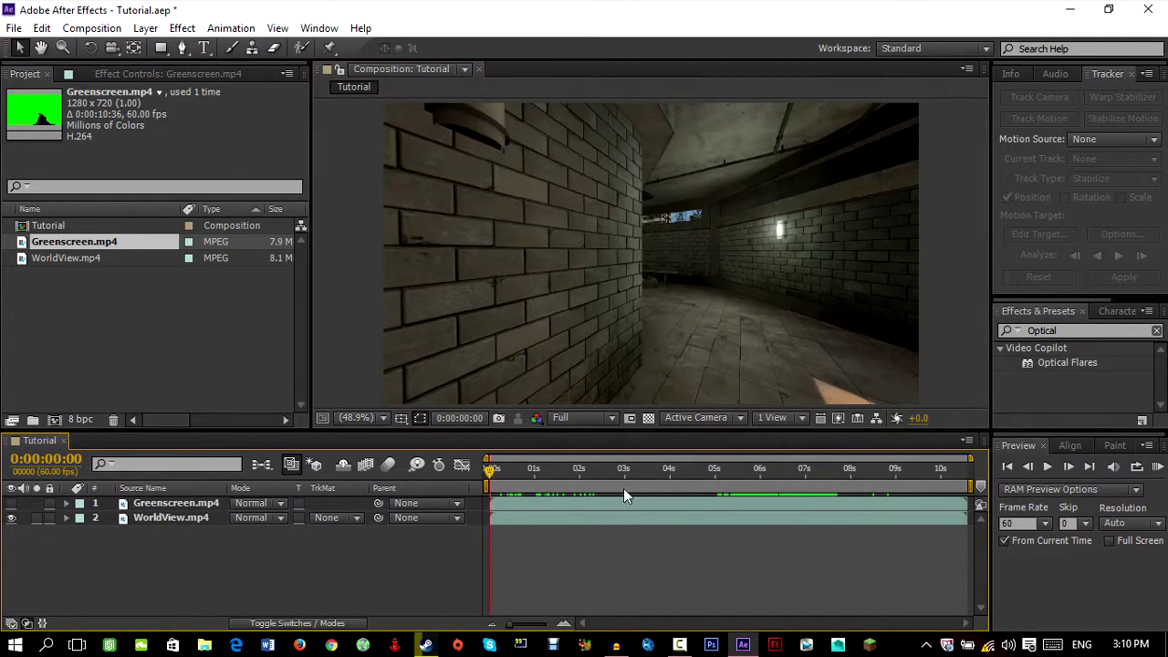
drag(489, 469, 644, 473)
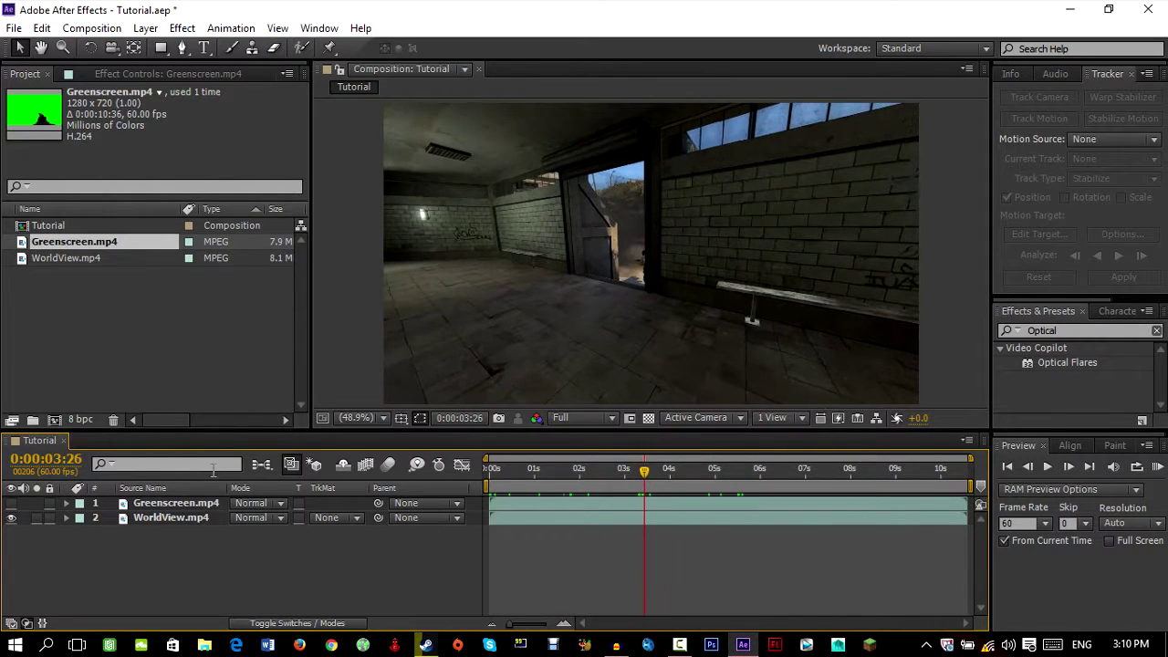
- Show Greenscreen again, switch off its Keylight effect, and scrub the raw footage to 0:00:09:38
click(177, 505)
click(11, 504)
key(ctrl+alt+shift+e)
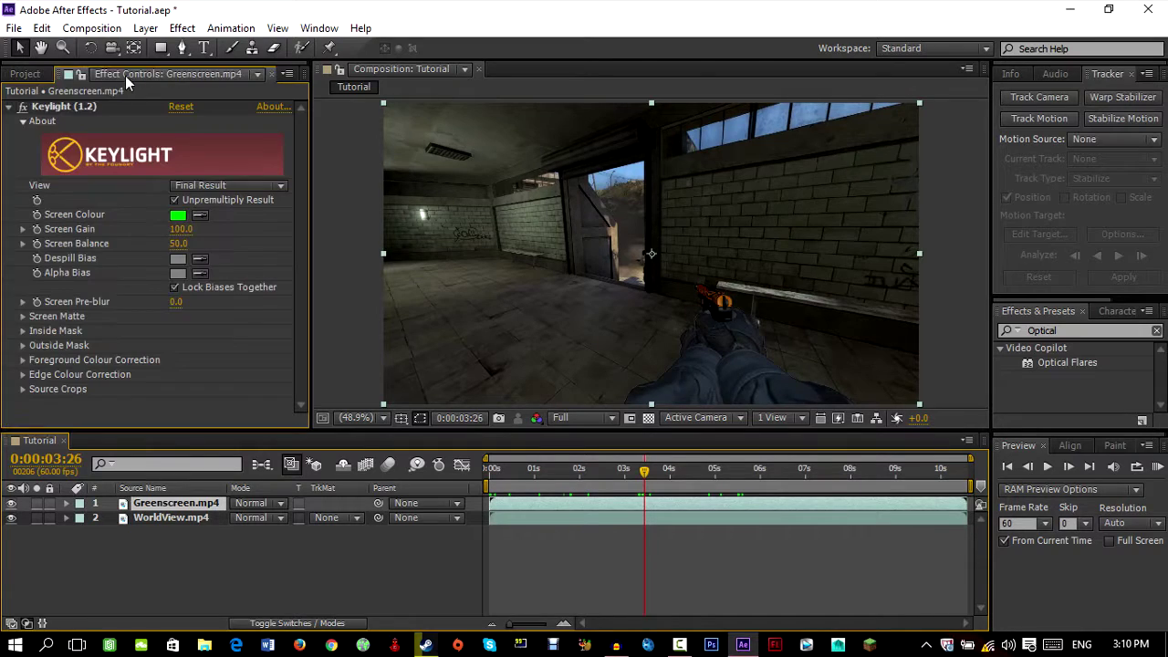
click(22, 107)
drag(509, 482, 845, 499)
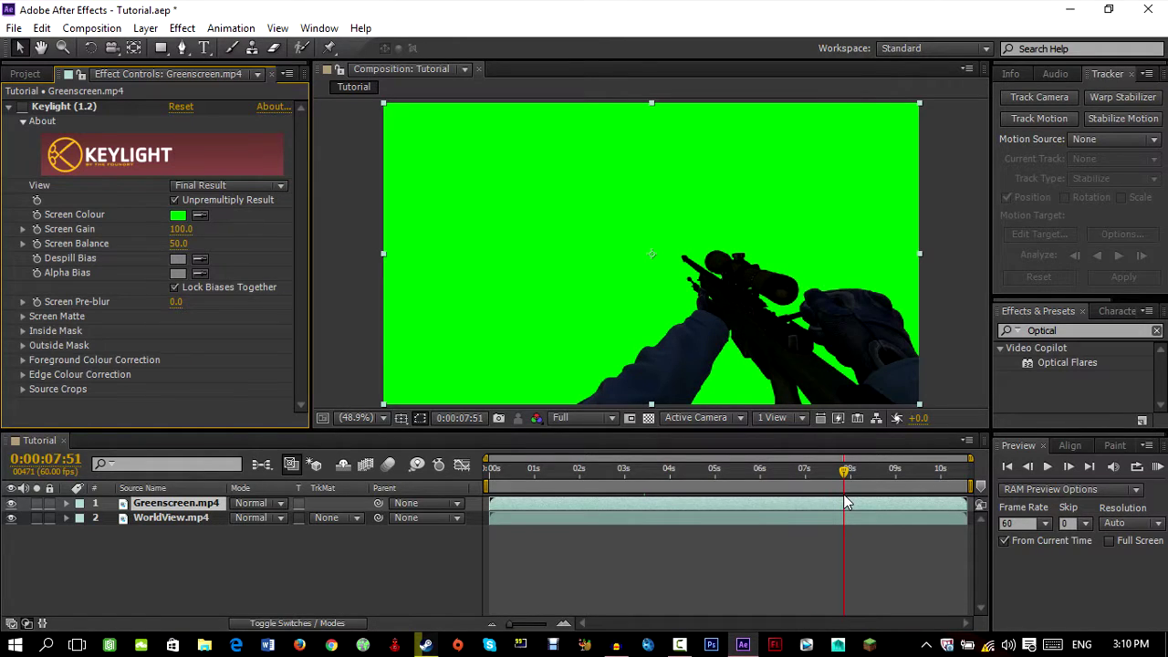
drag(844, 501, 475, 509)
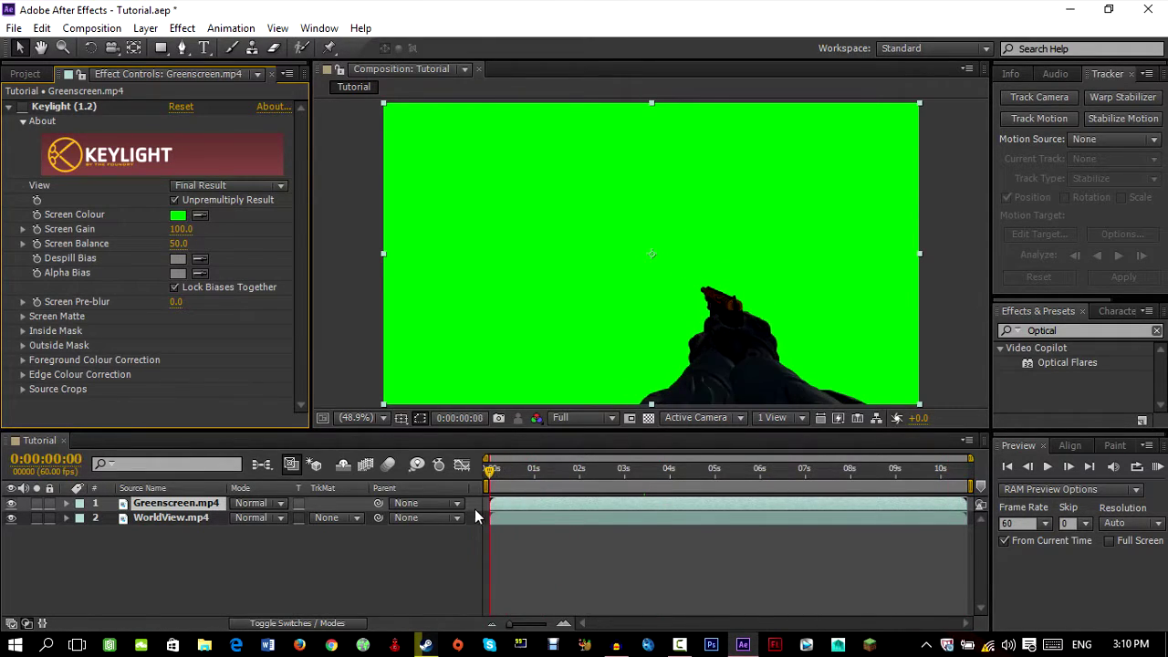
- Turn Keylight back on and scrub the keyed composite to 0:00:02:23
click(21, 109)
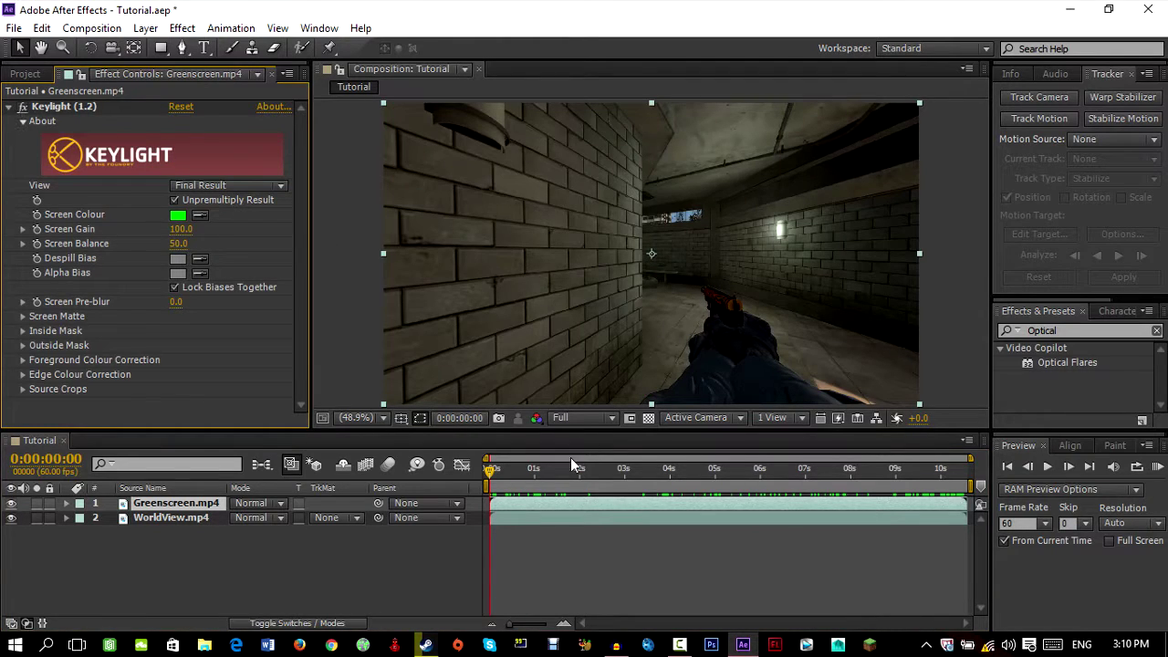
drag(497, 469, 538, 469)
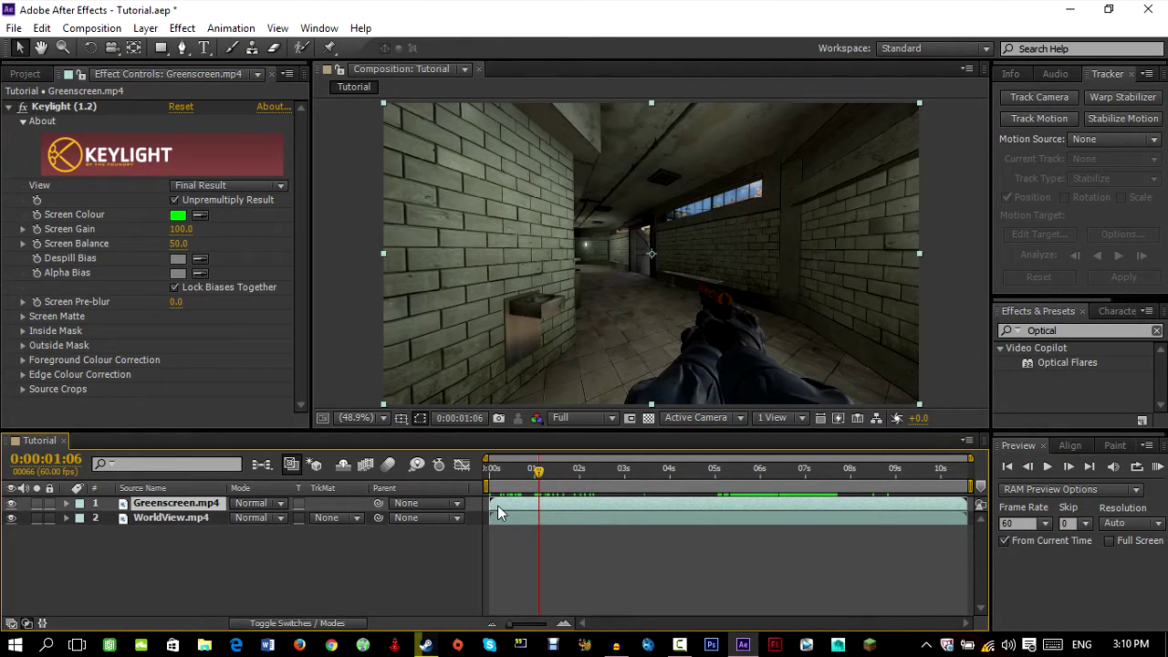
click(490, 470)
click(592, 471)
mouse_move(593, 471)
mouse_down()
mouse_move(652, 472)
mouse_move(577, 482)
mouse_move(597, 472)
mouse_up()
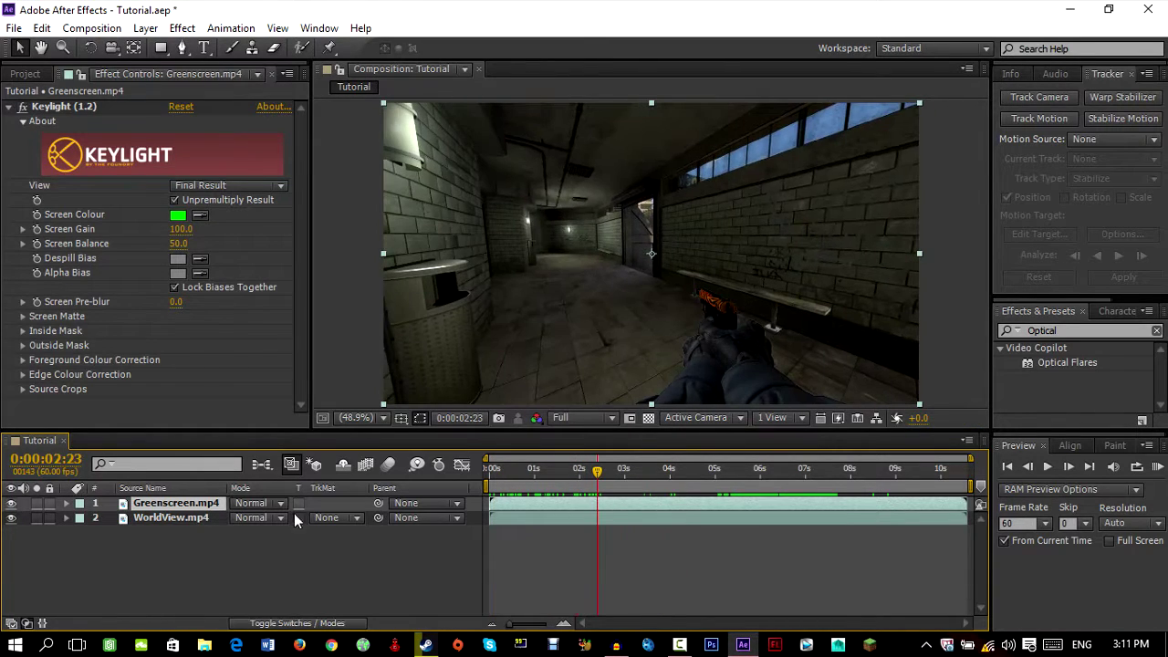
- Try moving the hands and gun layer, undo the move, and deselect it
drag(733, 335, 691, 267)
key(ctrl+z)
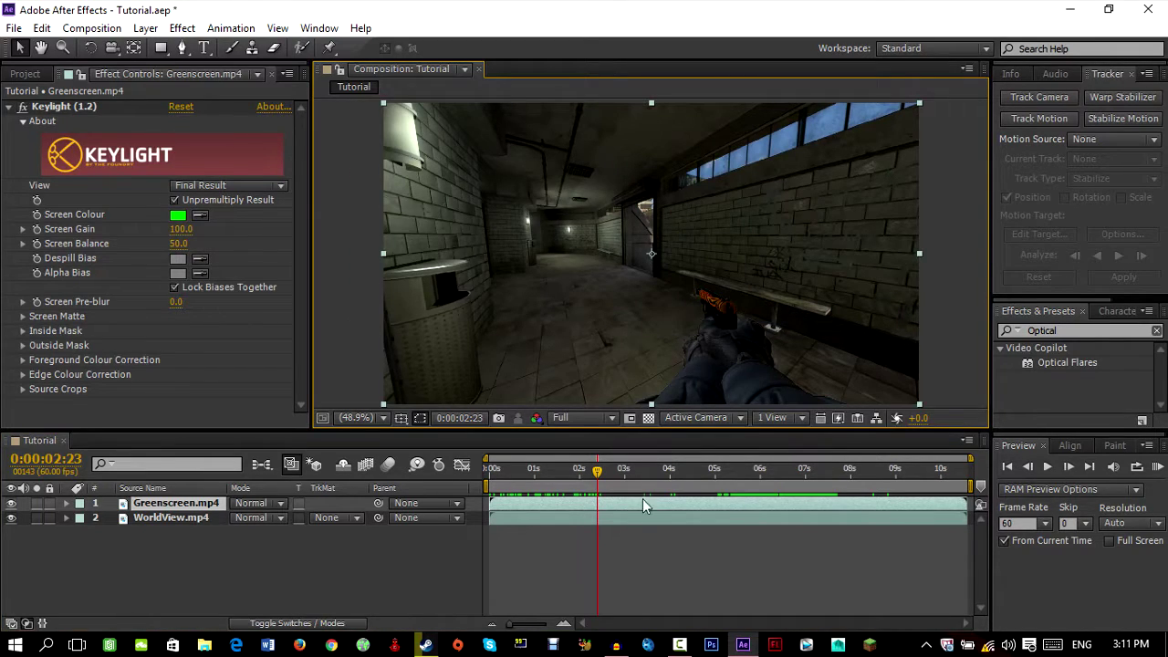
click(602, 549)
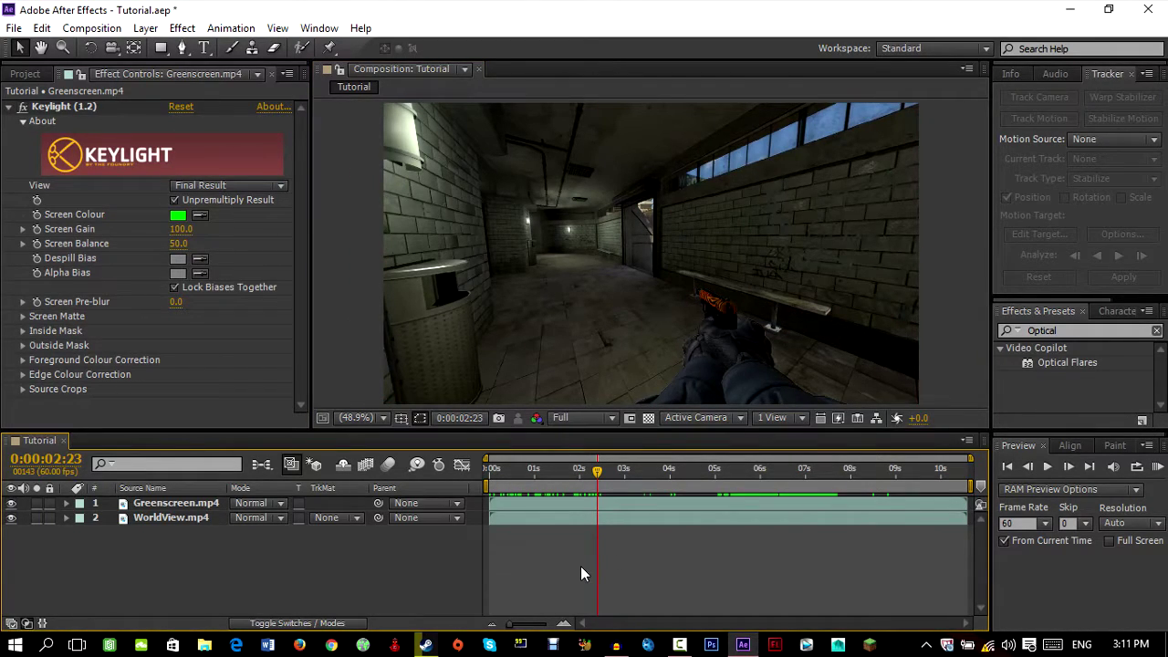
- Hide the Greenscreen layer, scrub the corridor to 0:00:02:26, and queue Tutorial for rendering
click(11, 503)
mouse_move(572, 480)
mouse_down()
mouse_move(495, 483)
mouse_move(582, 481)
mouse_up()
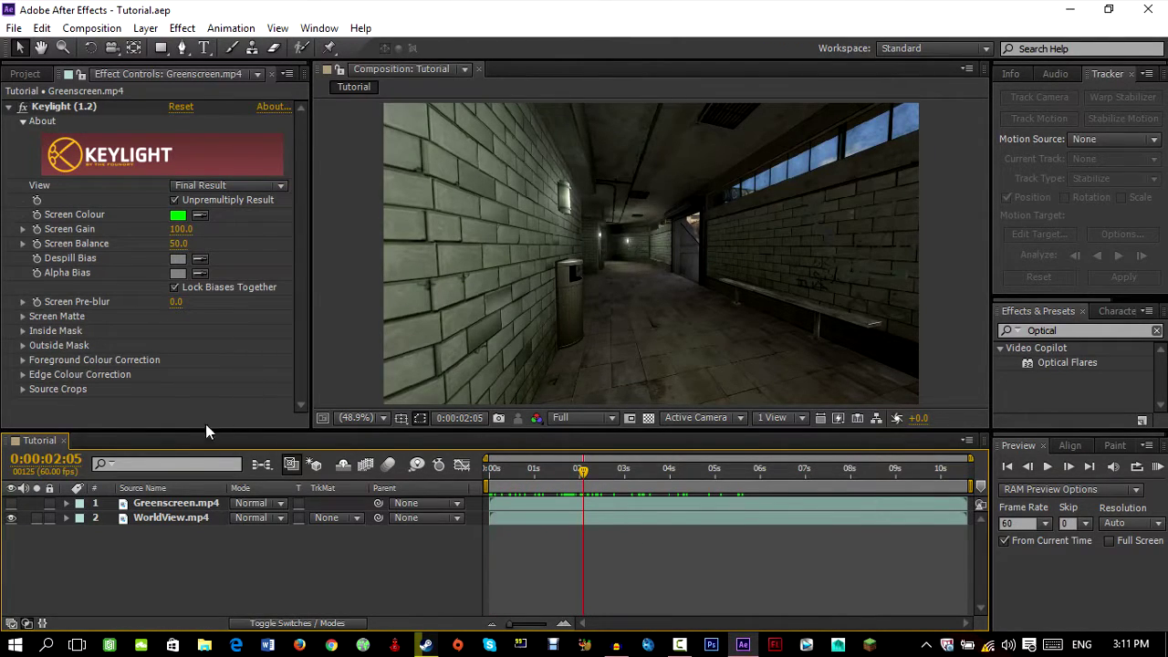
click(144, 505)
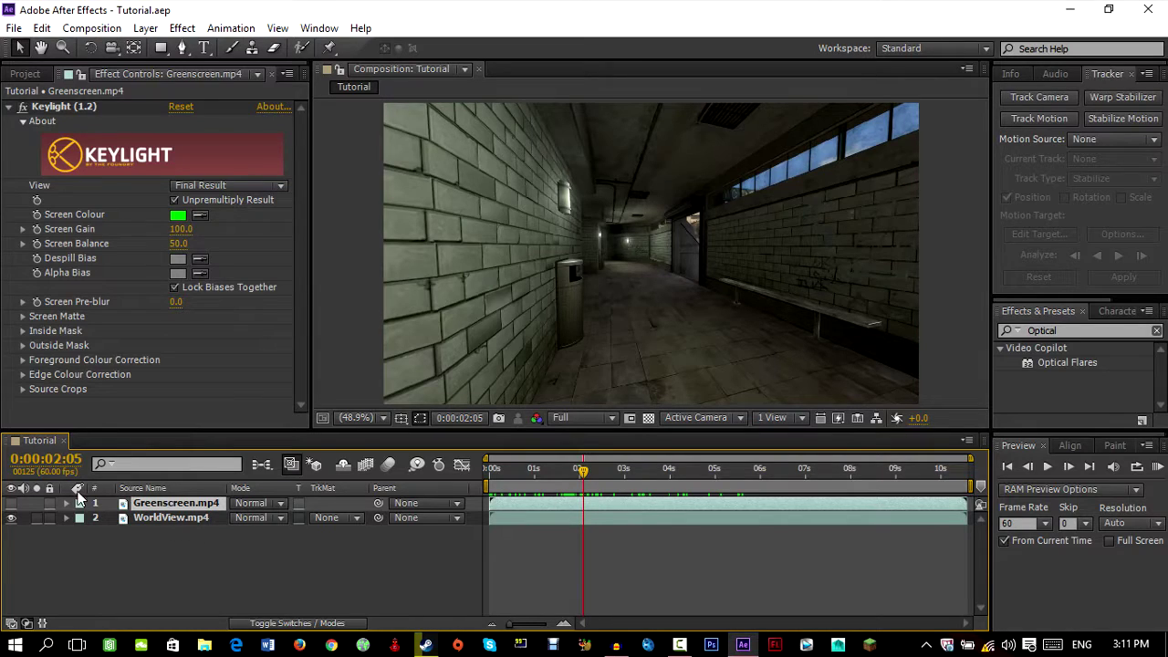
click(11, 504)
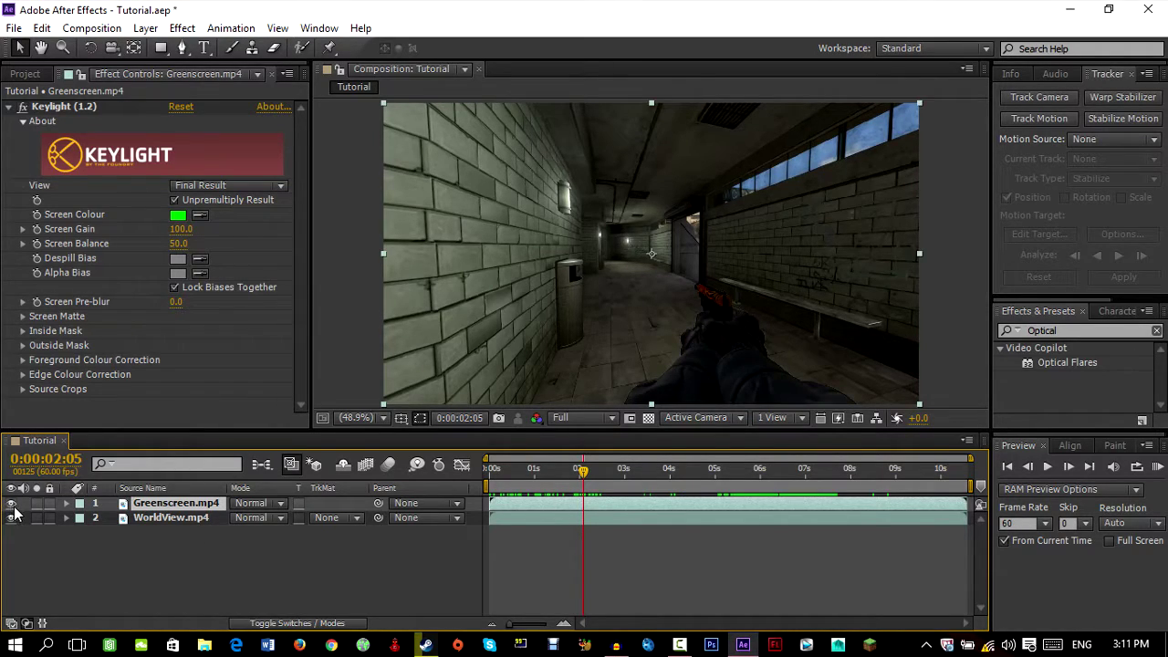
click(11, 503)
drag(580, 481, 481, 469)
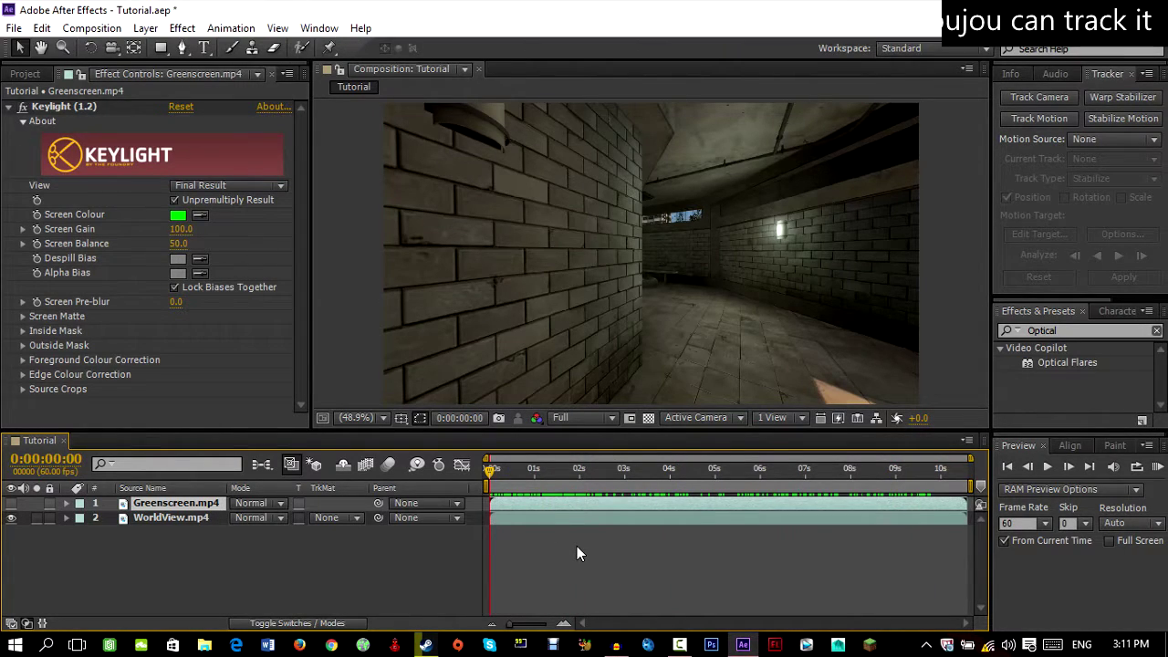
key(ctrl+m)
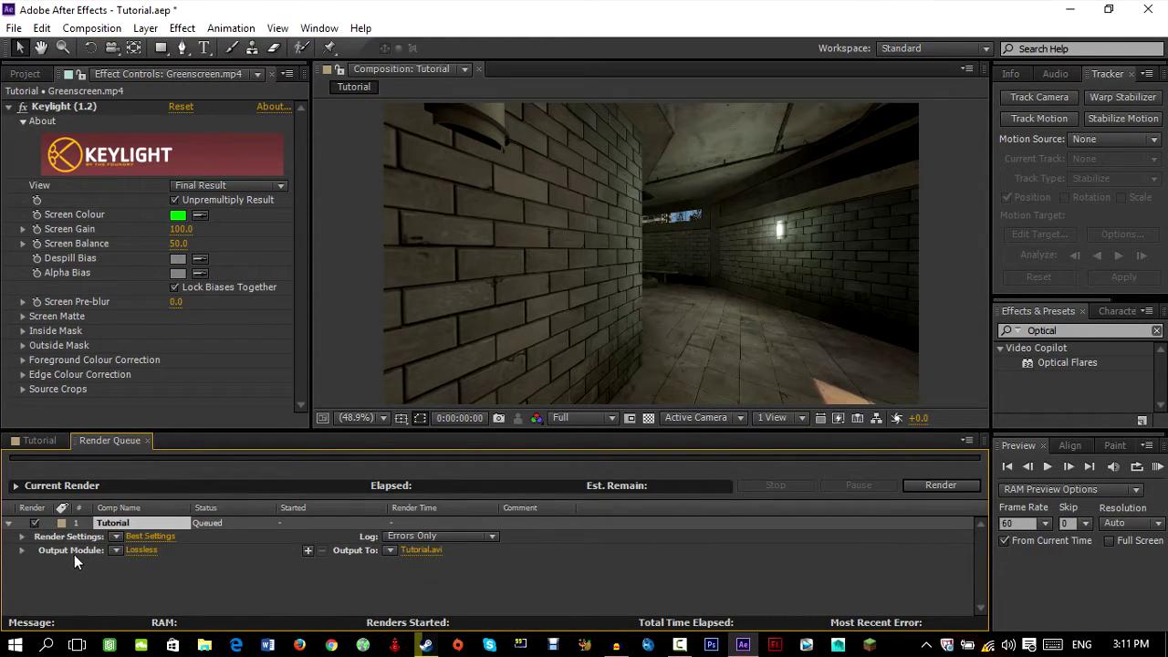
- Set the Tutorial output module to JPEG Sequence with JPEG quality 10
click(136, 551)
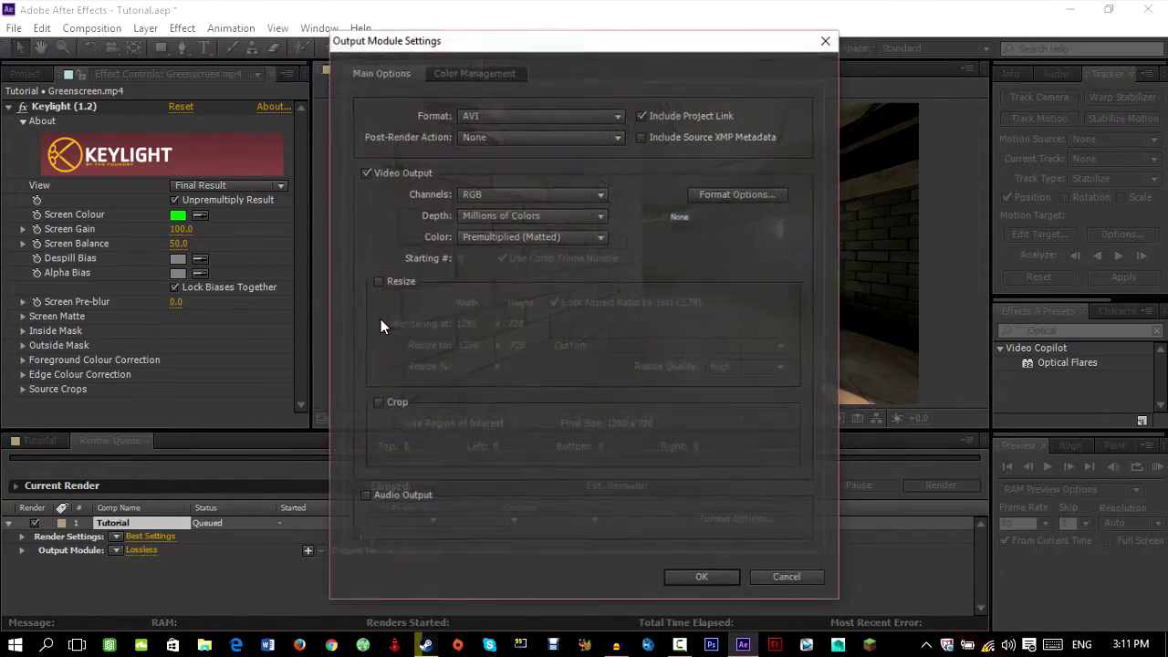
click(522, 117)
click(537, 287)
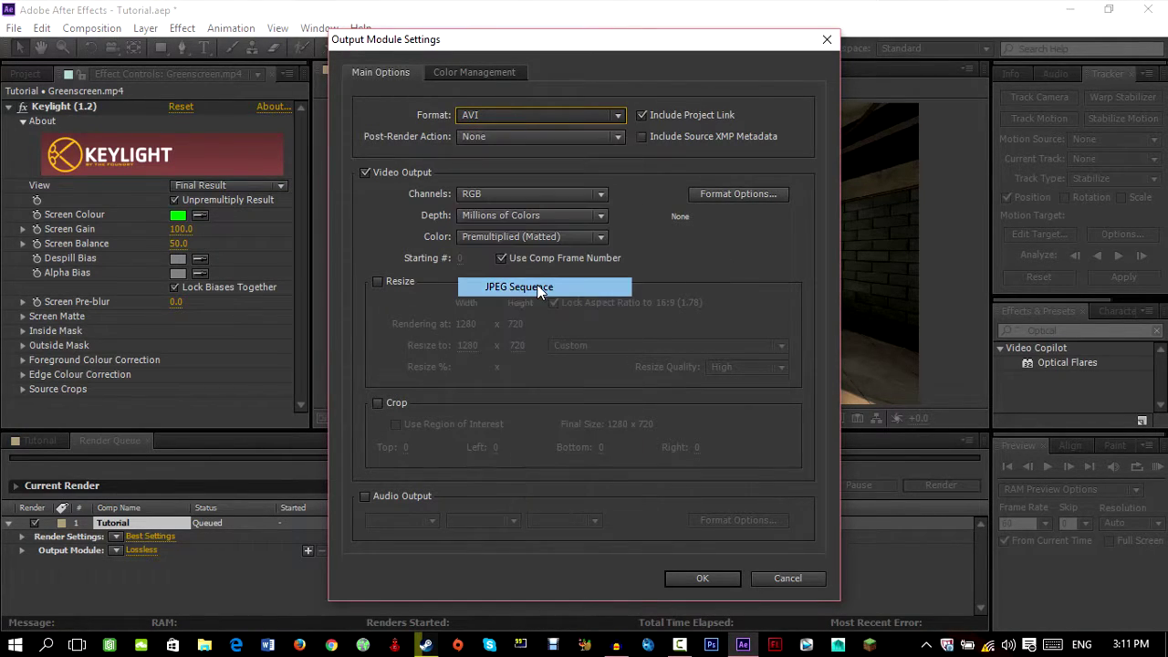
click(708, 189)
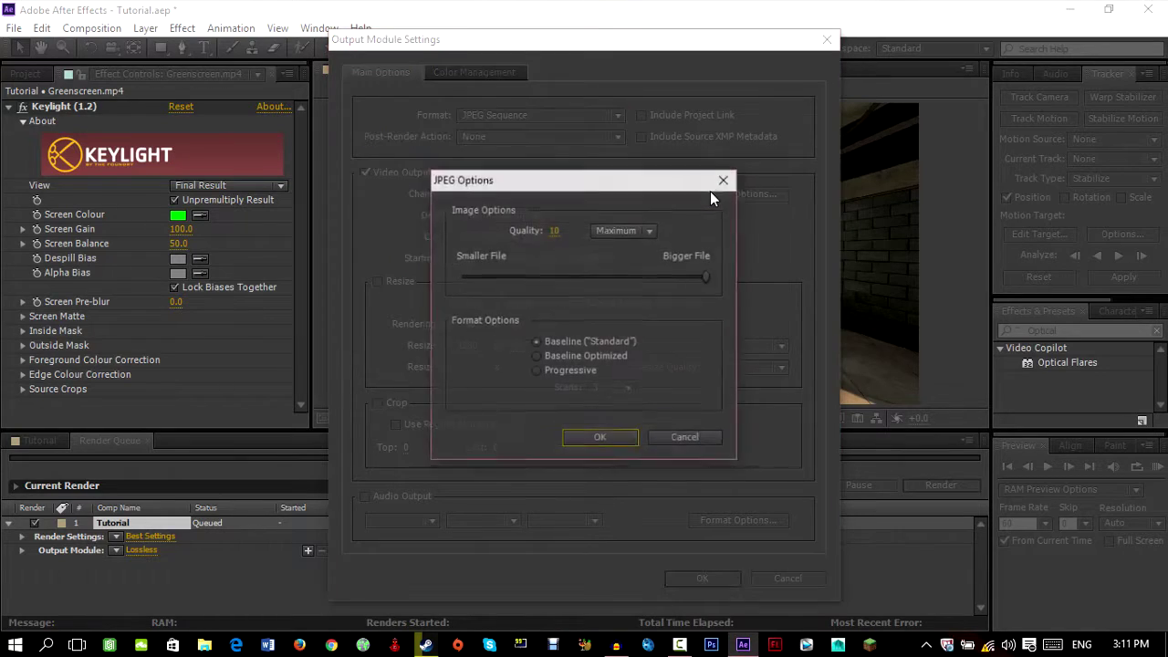
drag(704, 273, 521, 275)
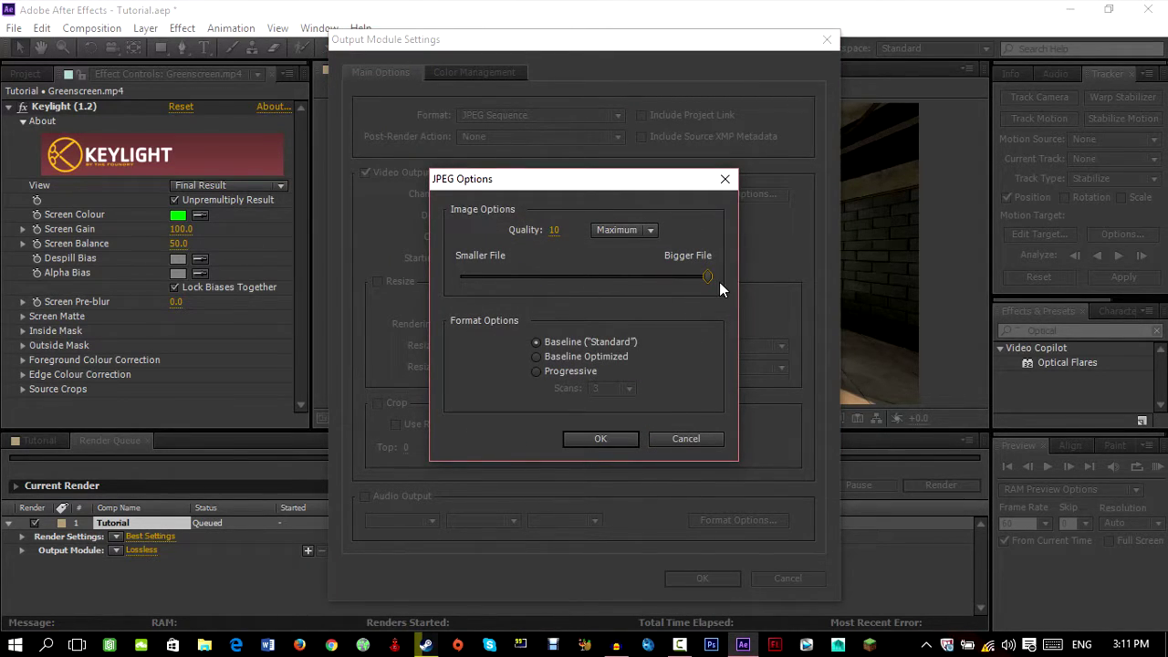
click(601, 440)
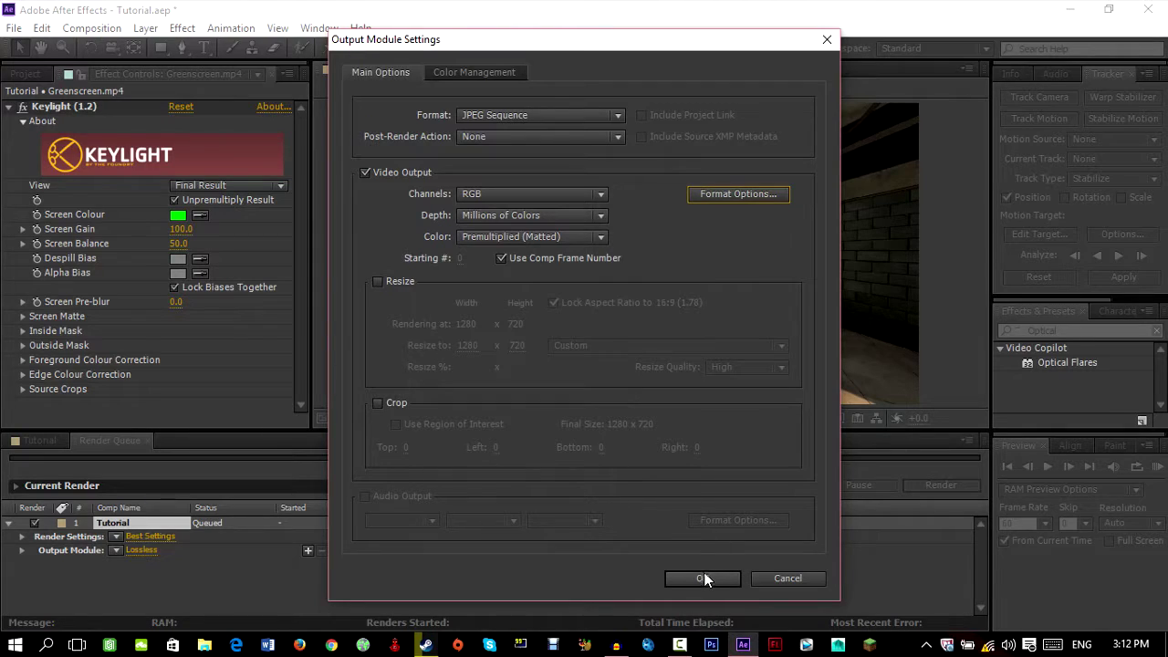
click(702, 578)
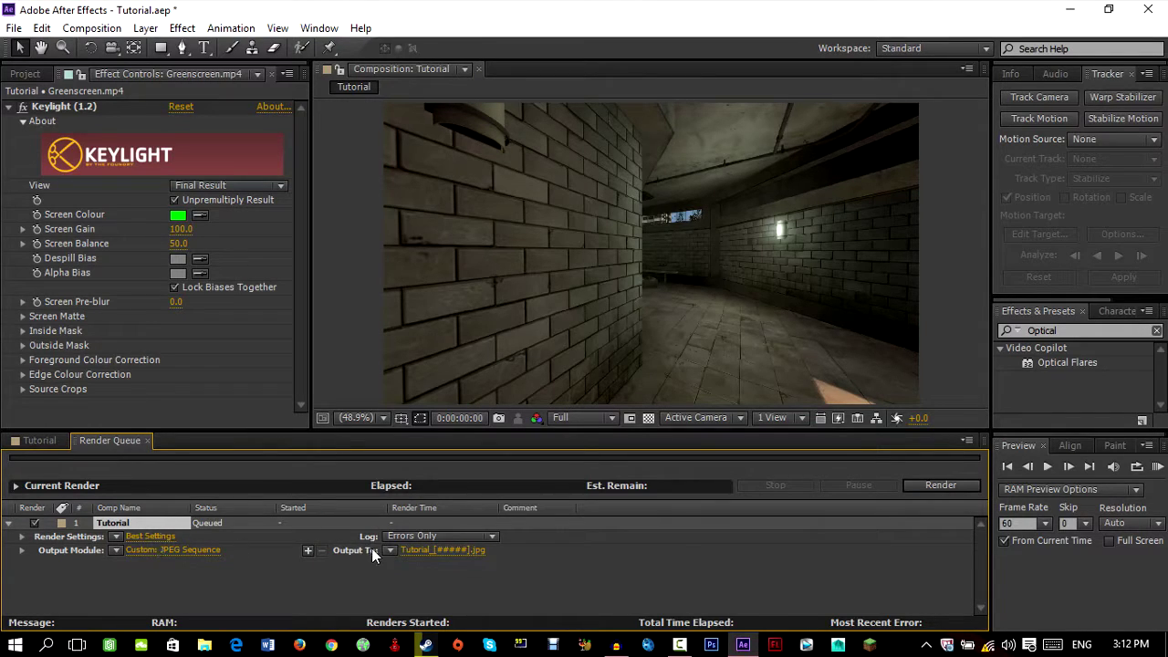
- Create a new folder on the Desktop from the Output To save dialog
click(416, 551)
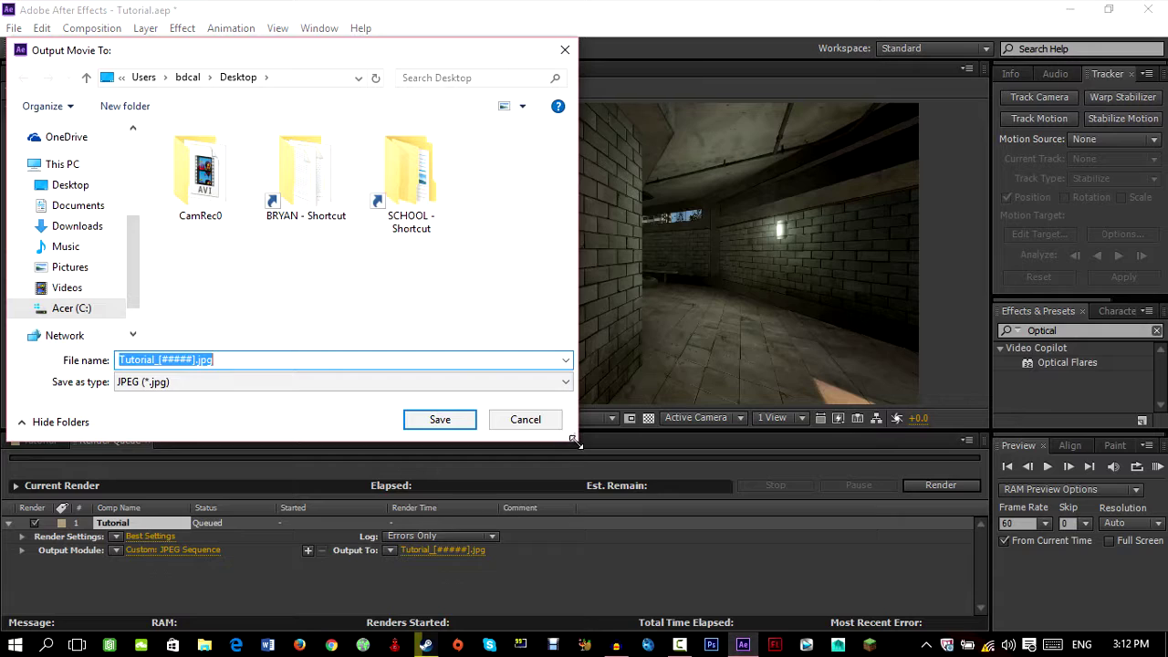
right_click(364, 266)
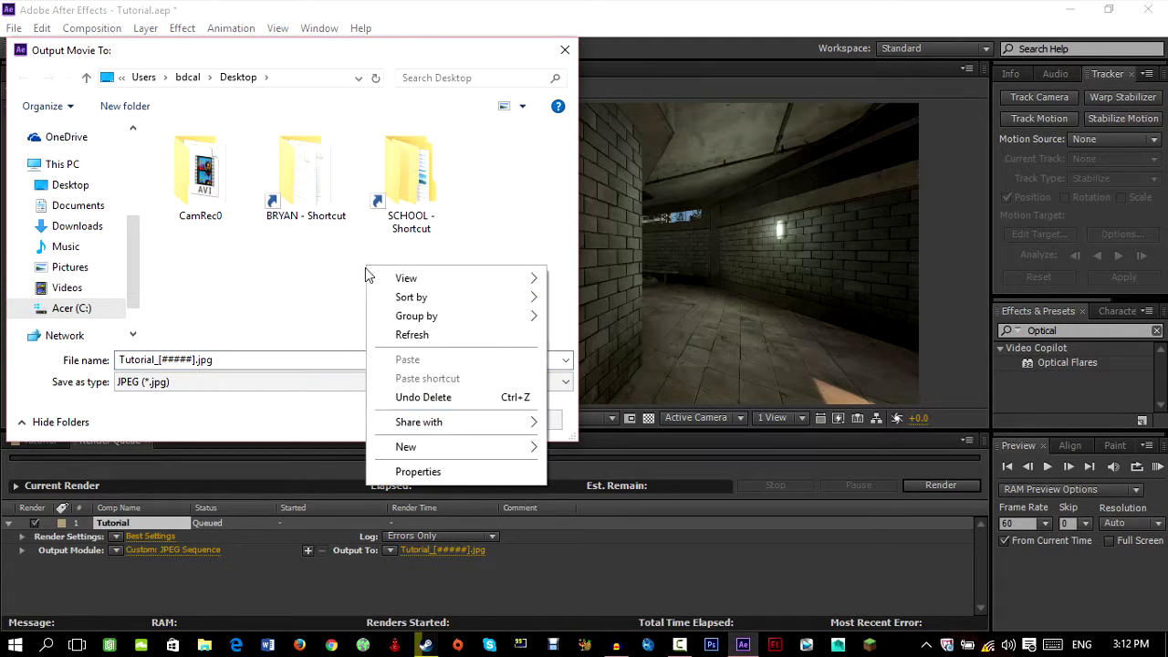
mouse_move(492, 446)
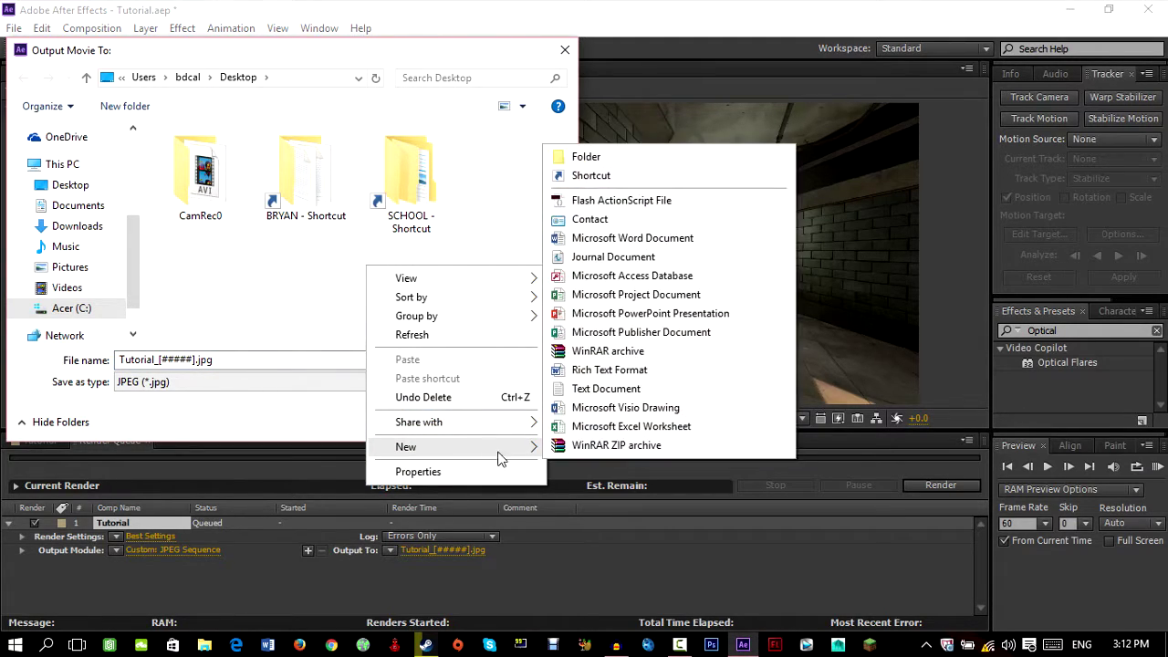
click(627, 153)
click(383, 306)
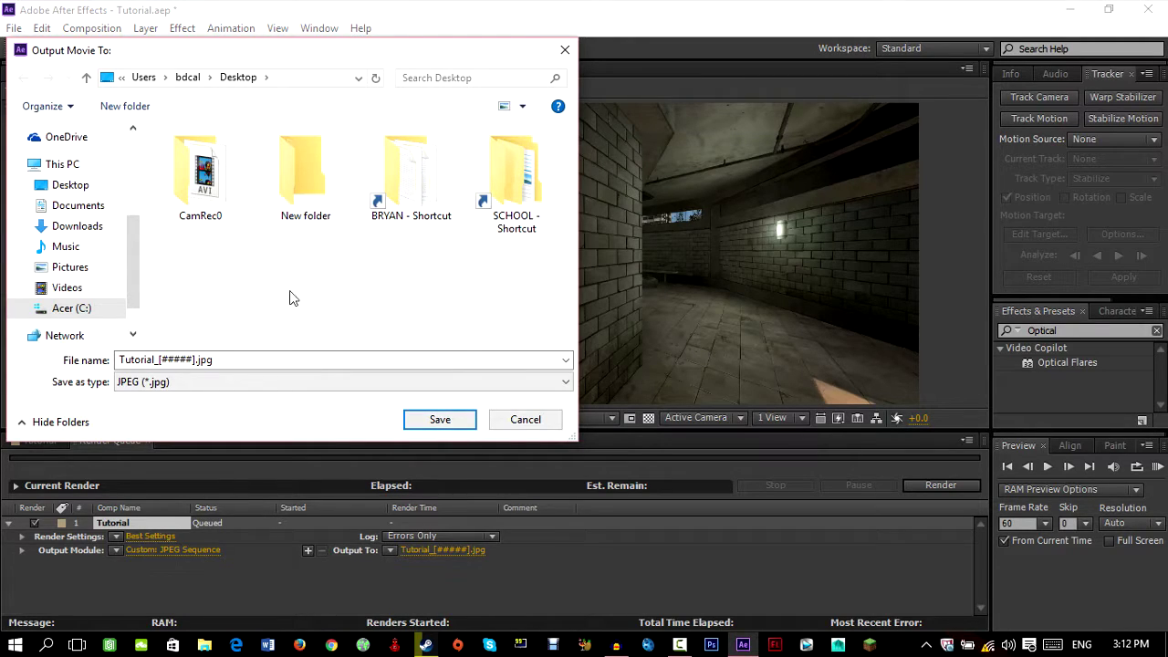
- Save the output into New folder, render the Tutorial comp, and minimize After Effects
double_click(295, 180)
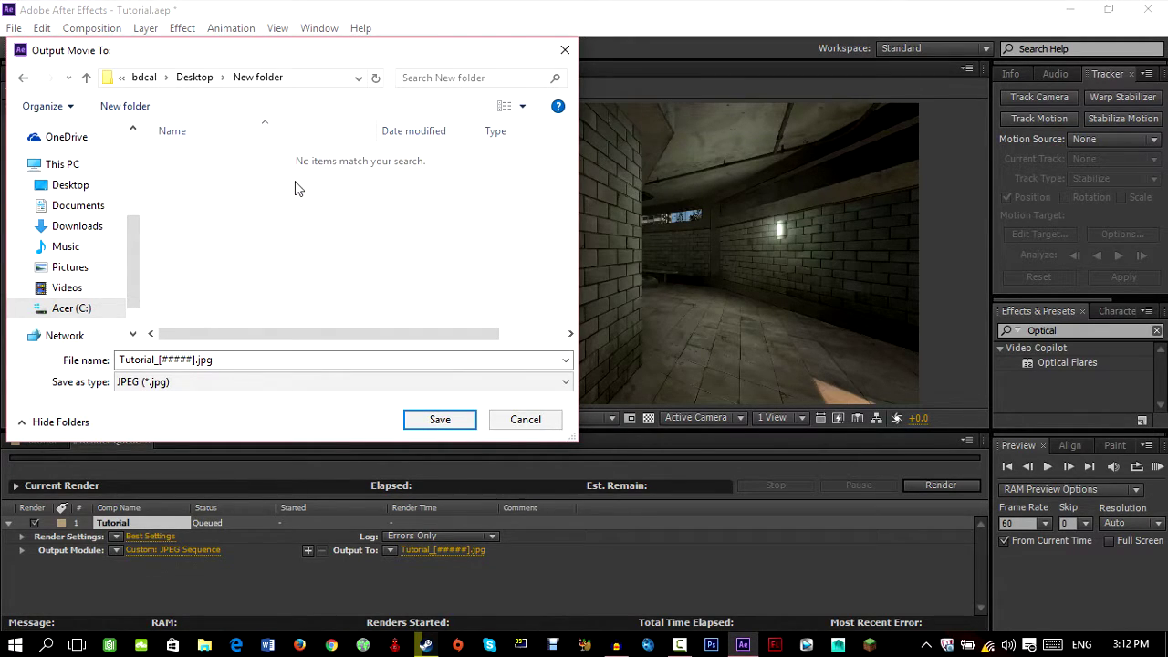
click(441, 423)
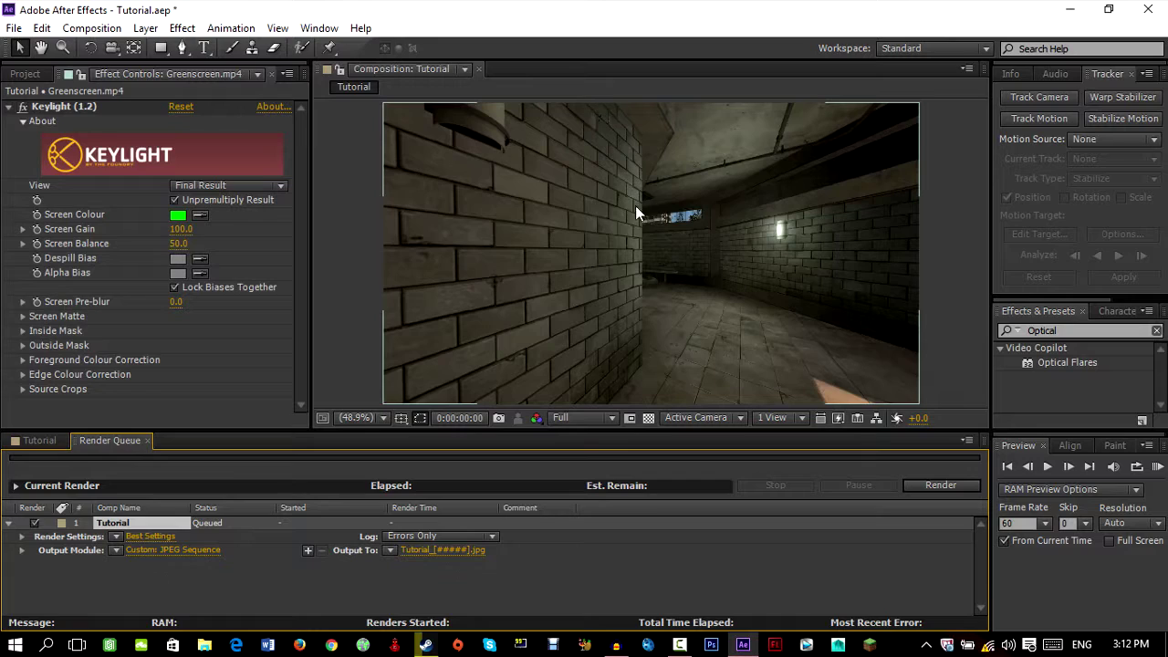
click(919, 485)
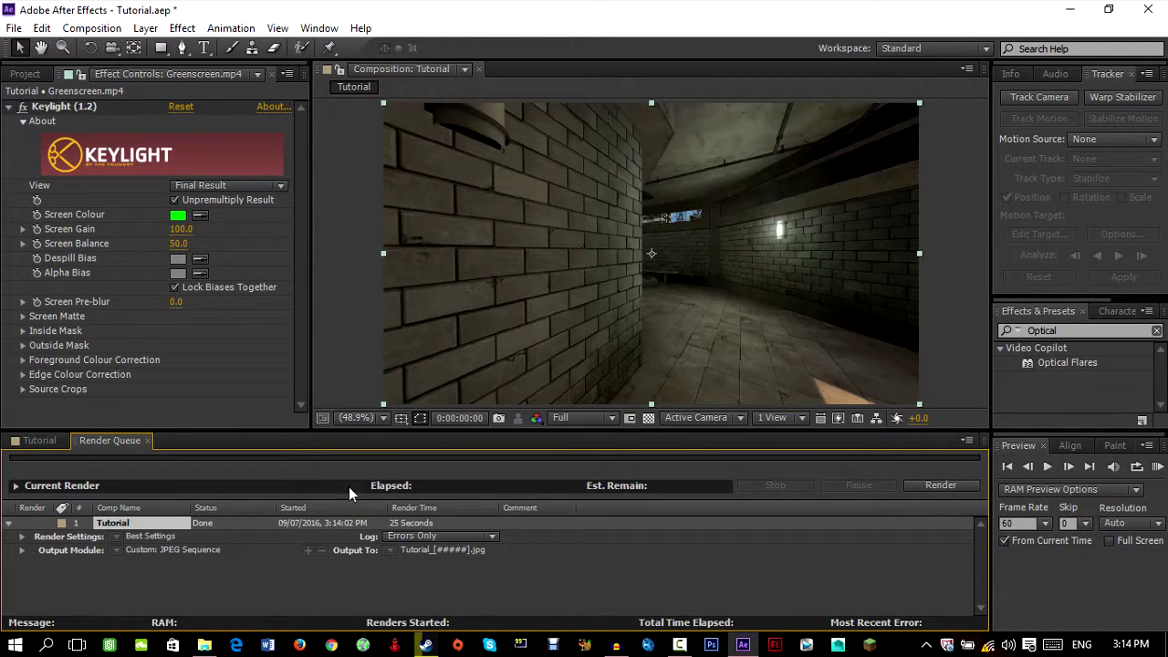
click(1068, 9)
- Maximize New folder, scroll through the 303 rendered Tutorial frames, and switch to boujou
click(1079, 73)
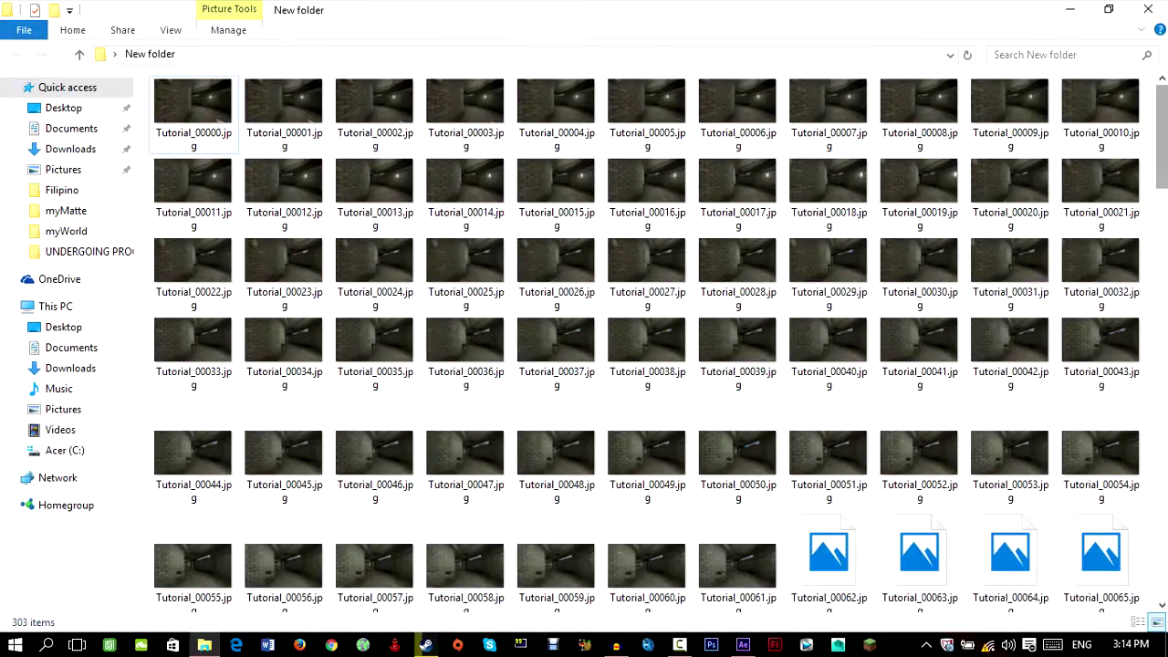
scroll(1140, 568, down, 20)
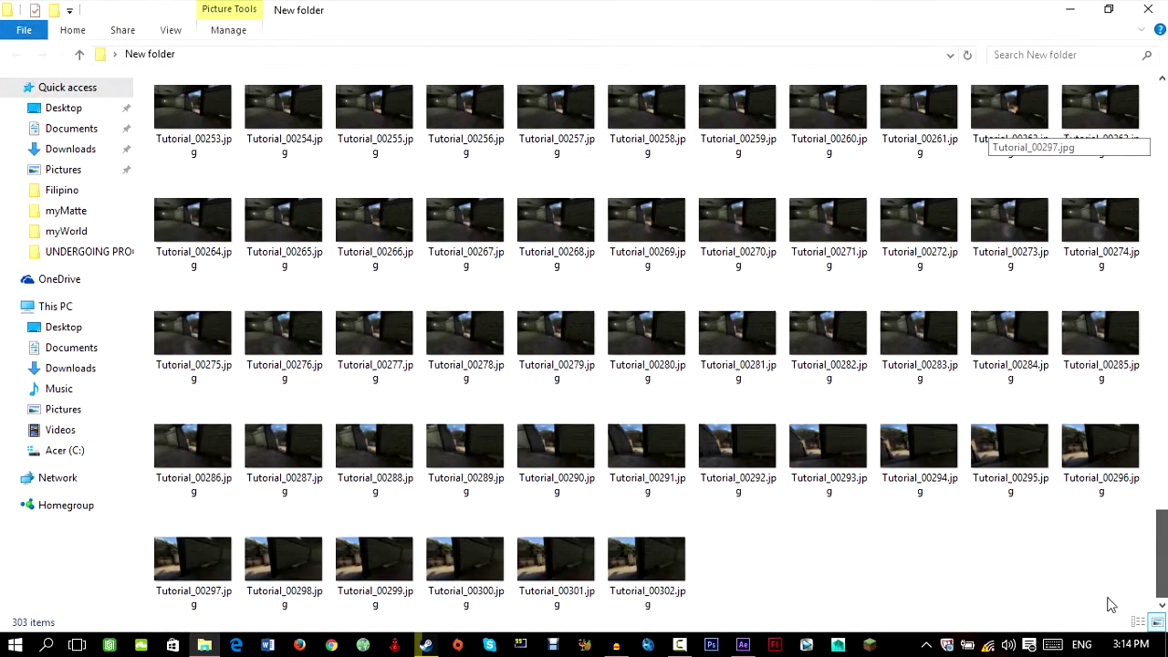
drag(1160, 557, 1157, 132)
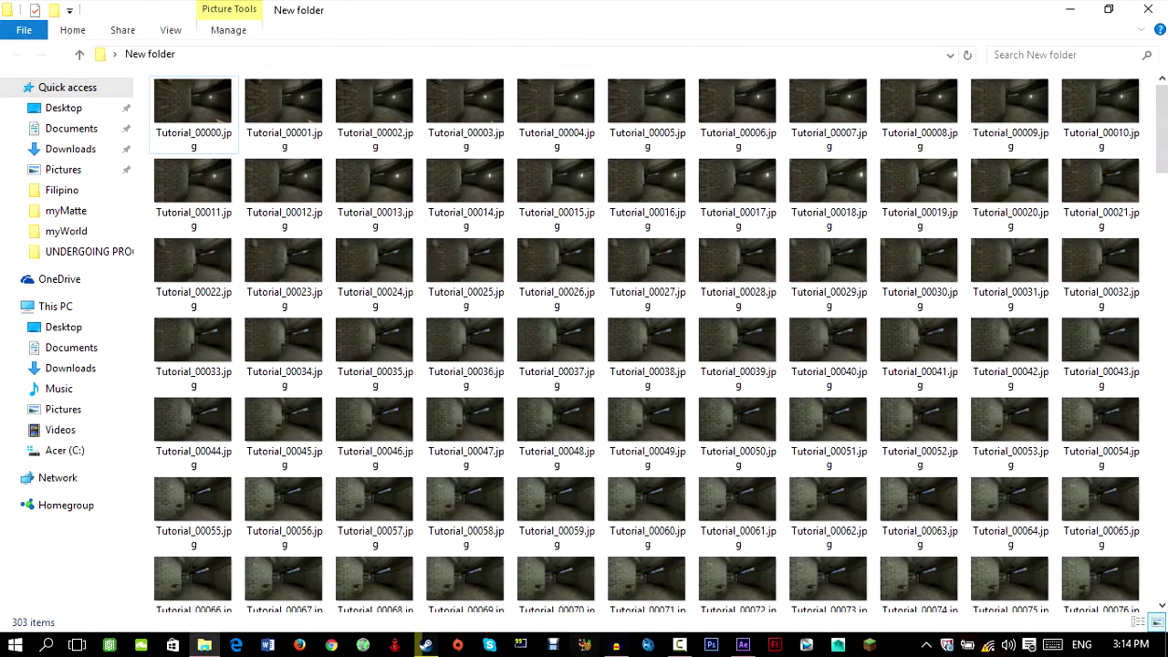
click(647, 645)
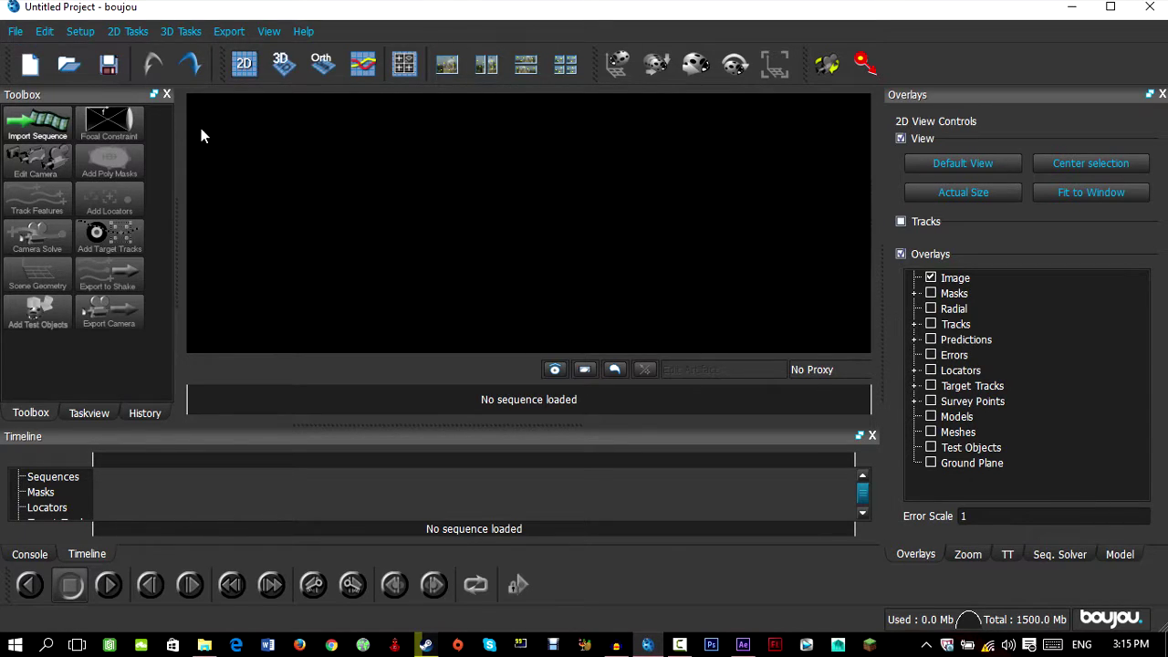
- Start an image sequence import, browsing to Desktop > New folder and picking Tutorial_00000.jpg
click(37, 123)
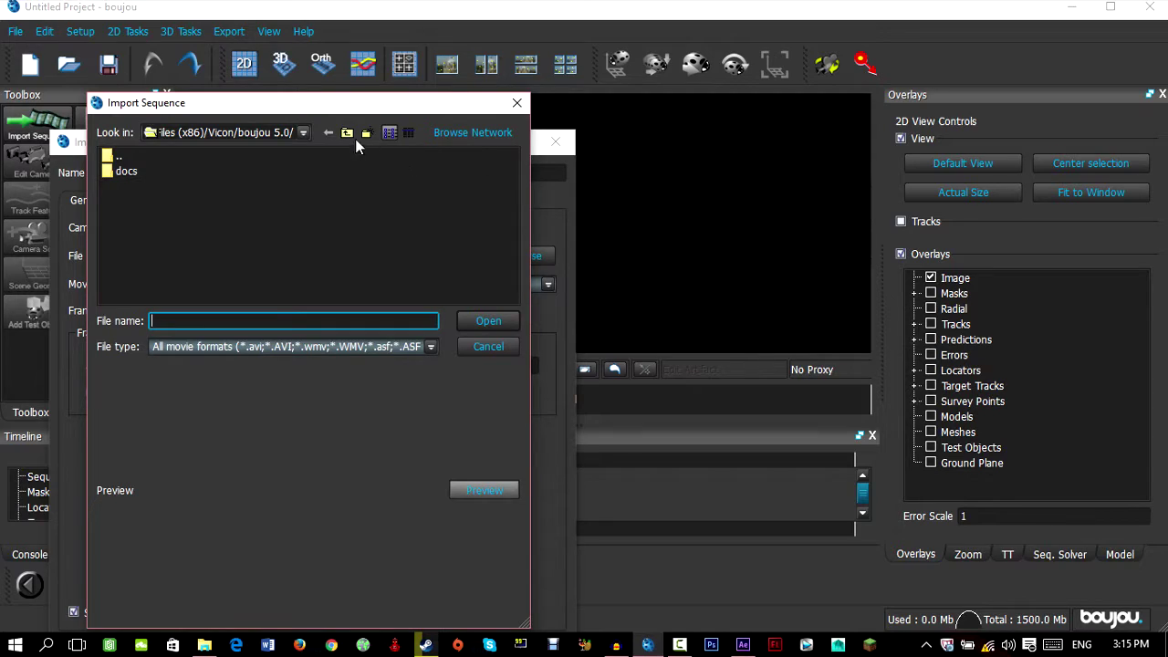
click(348, 134)
click(303, 132)
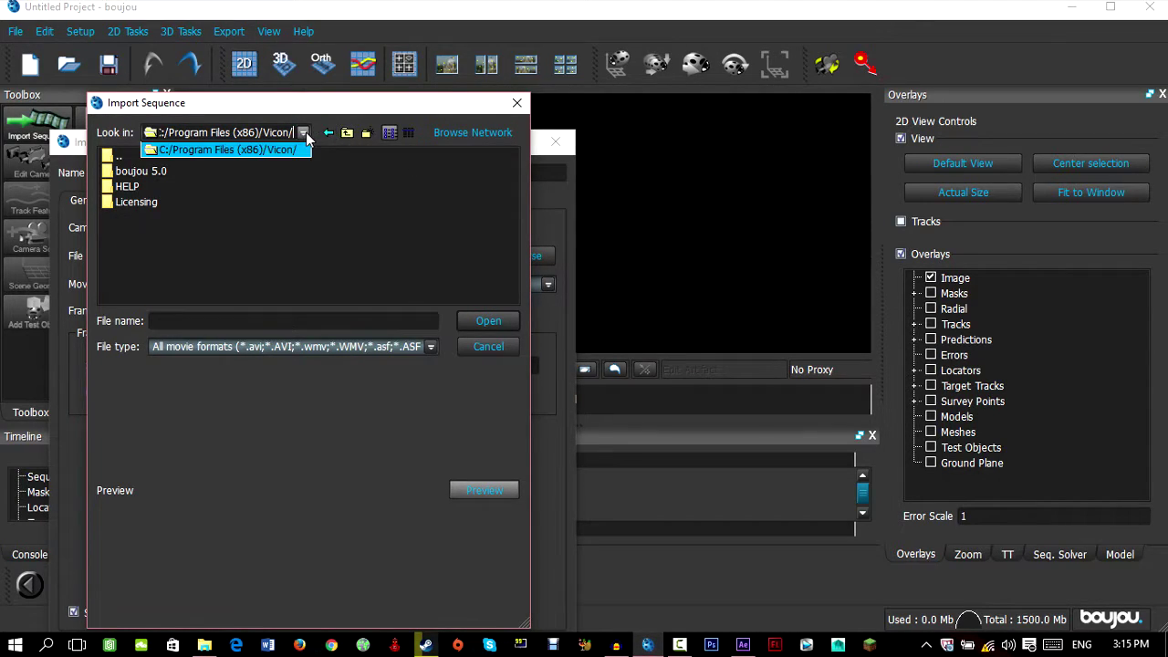
click(215, 180)
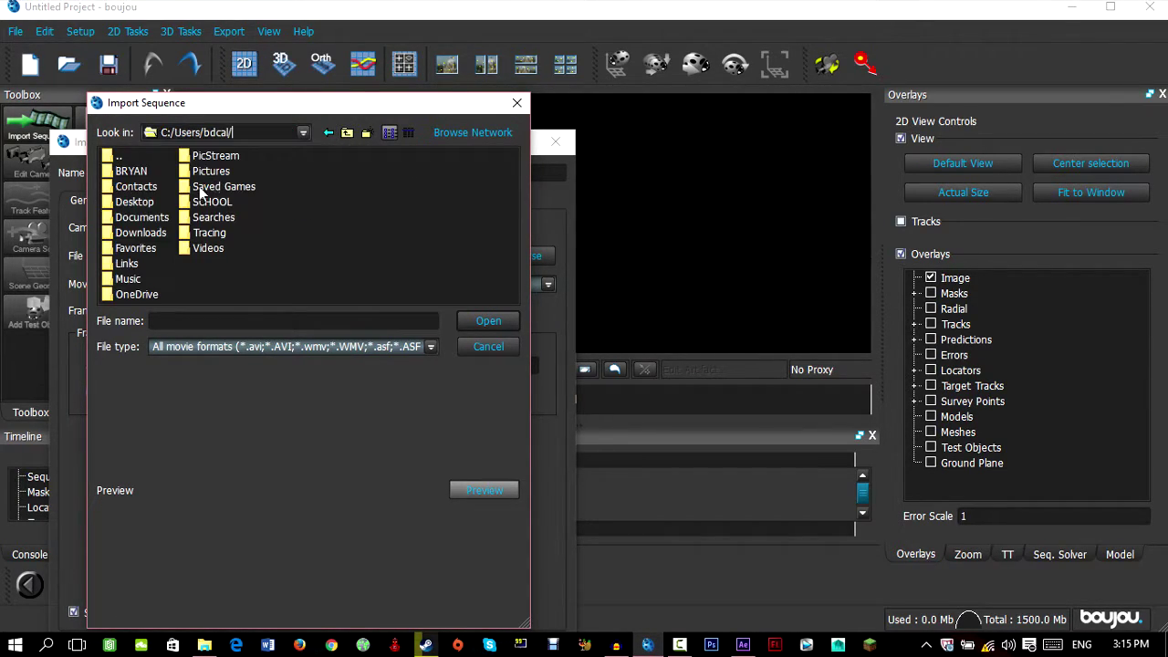
double_click(135, 202)
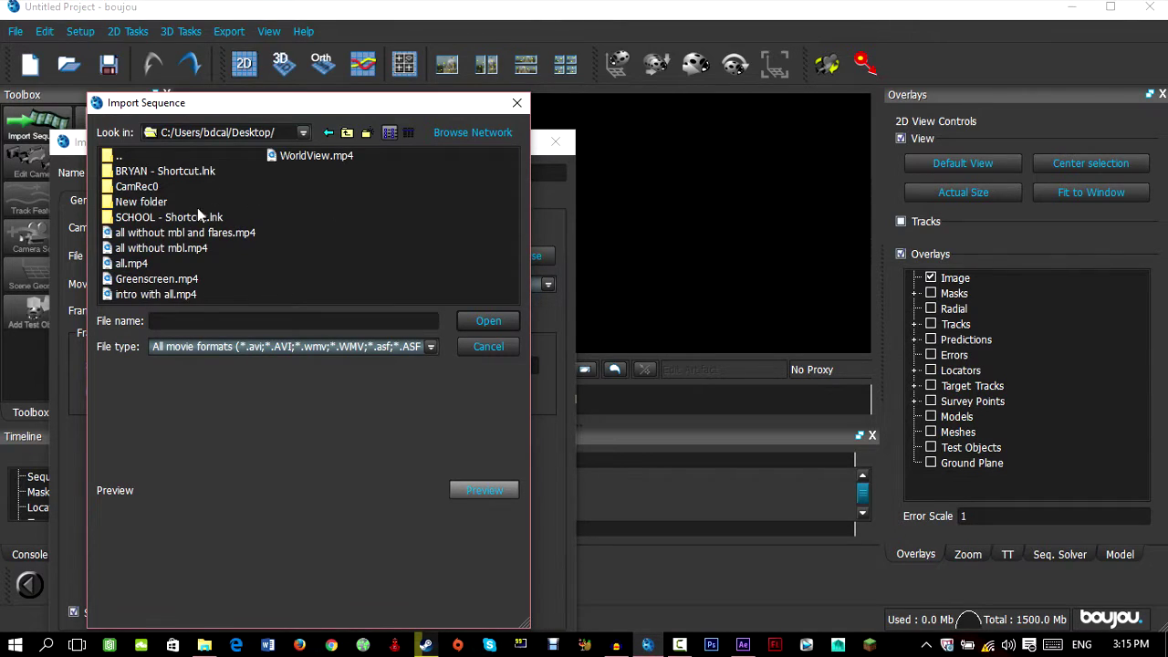
double_click(141, 201)
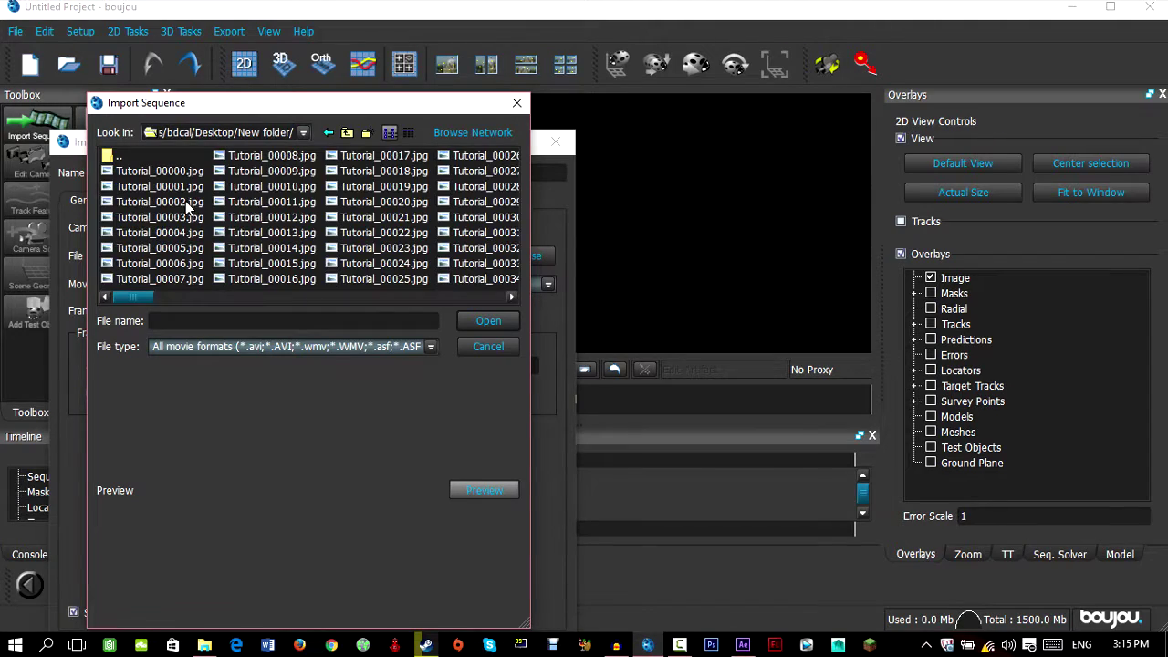
click(178, 174)
- Confirm Tutorial_00000.jpg, set the sequence frame rate to 60, and apply the settings
click(492, 322)
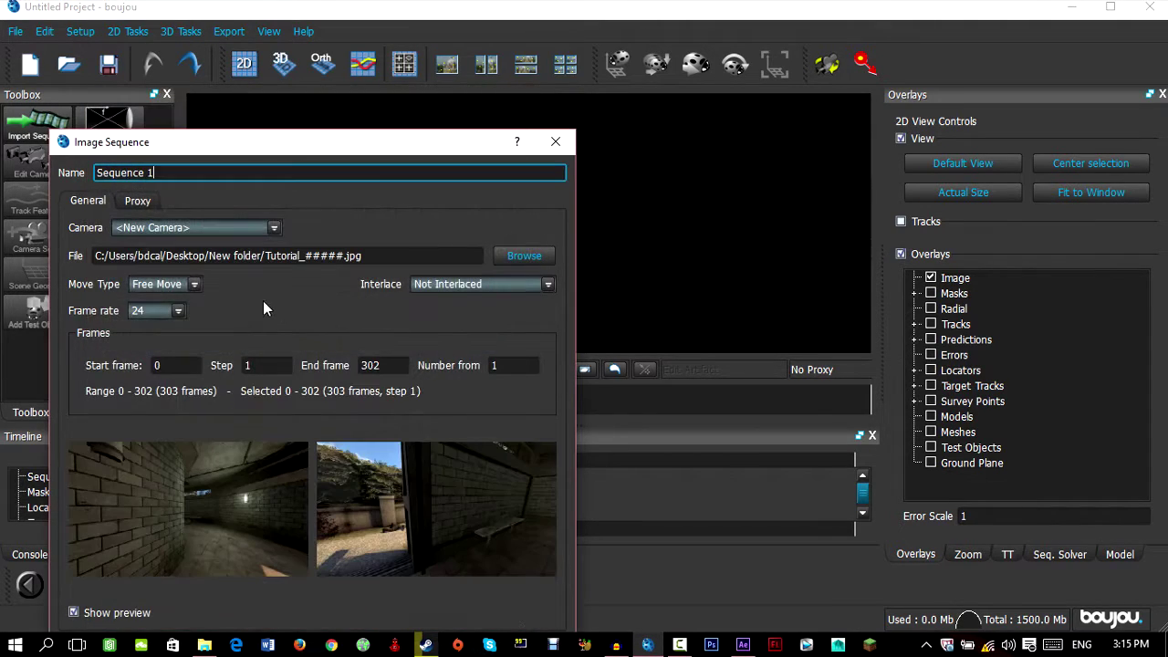
click(166, 311)
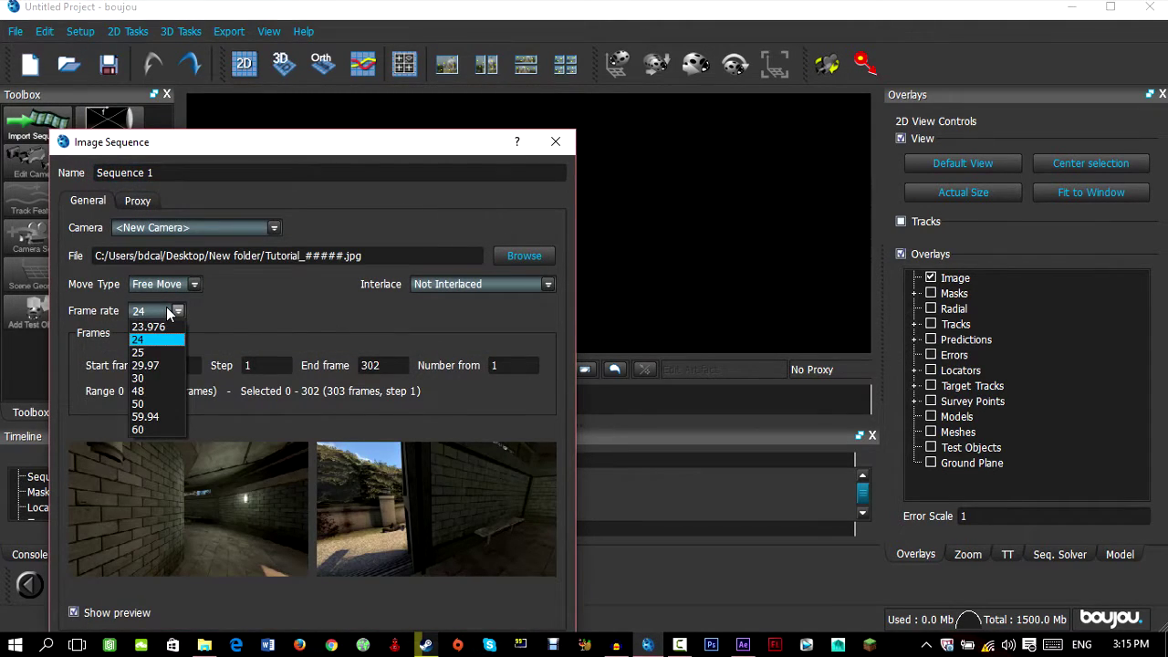
click(146, 431)
drag(348, 150, 481, 72)
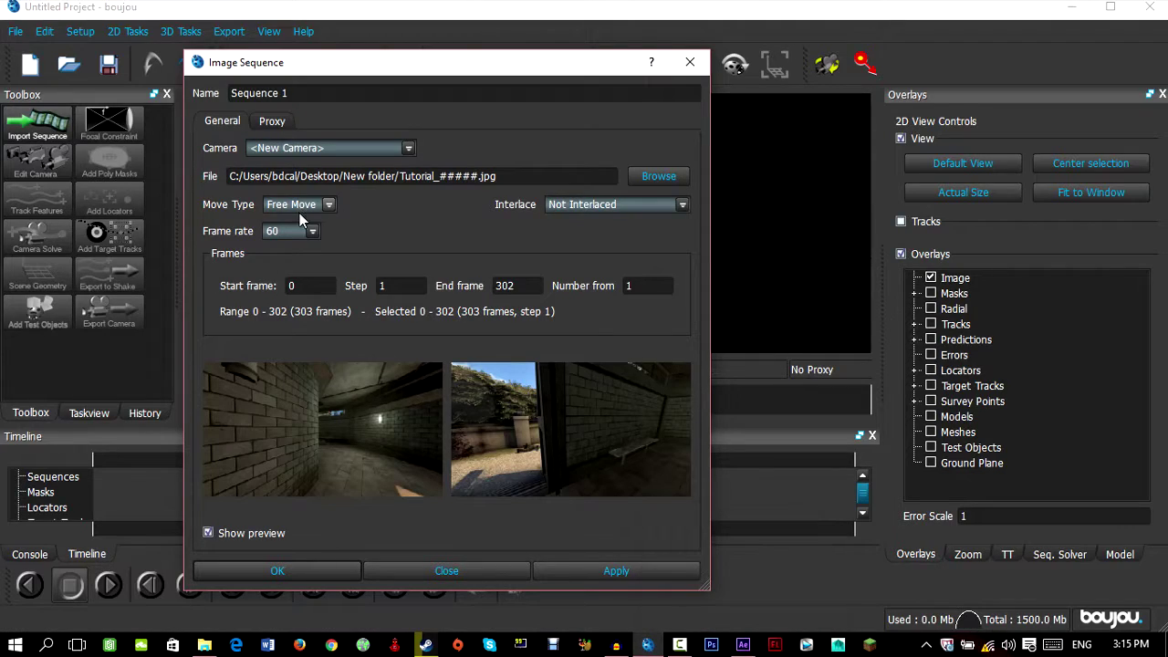
click(301, 231)
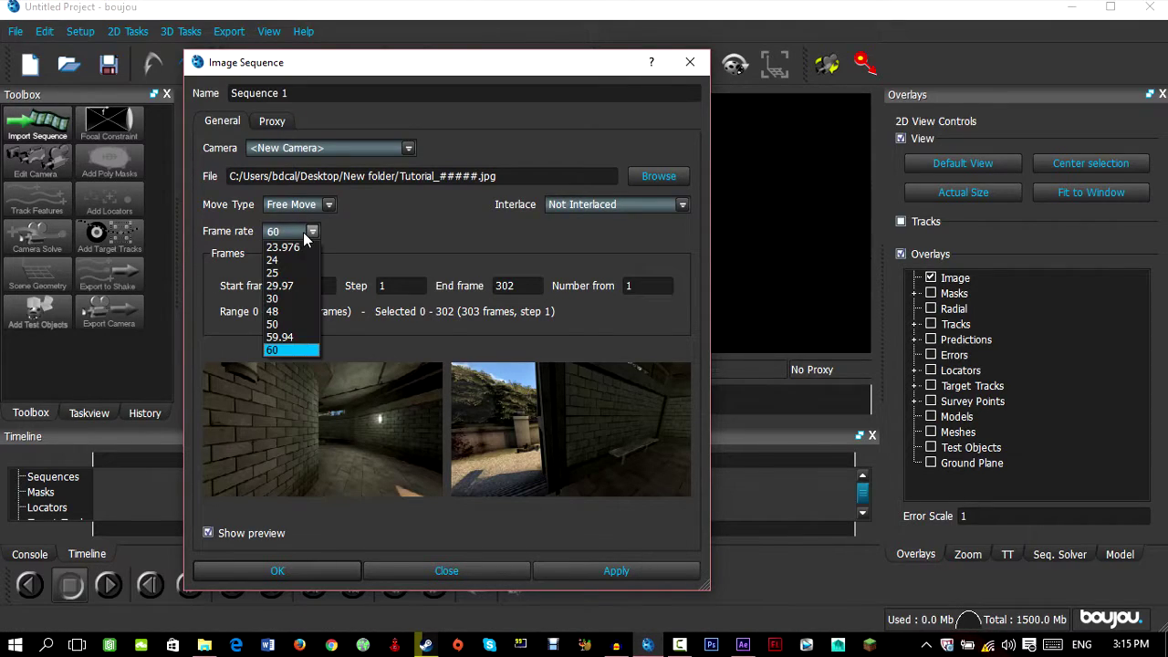
click(288, 347)
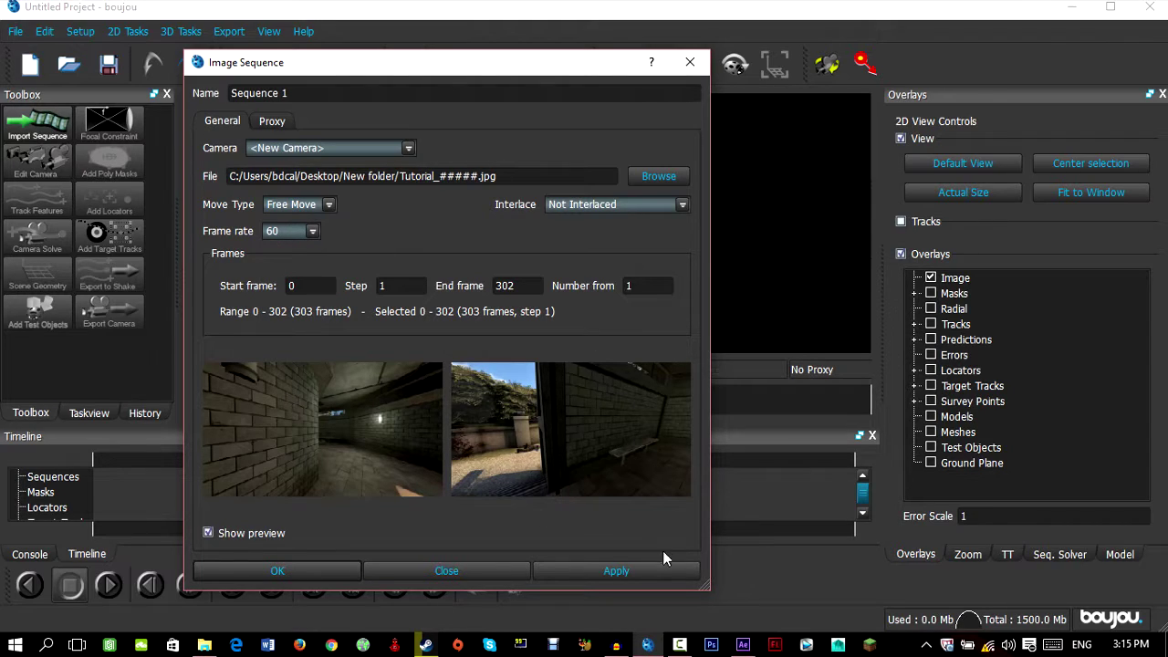
click(633, 569)
click(442, 573)
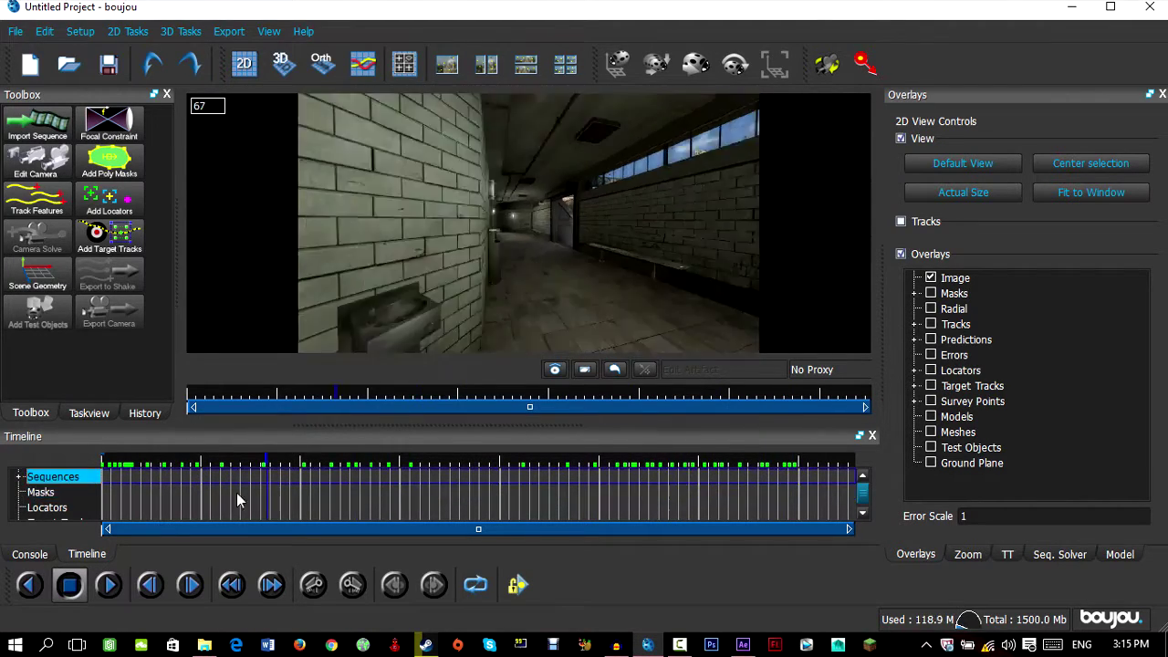
- Run feature tracking on all frames with the sensitivity raised to maximum
click(82, 508)
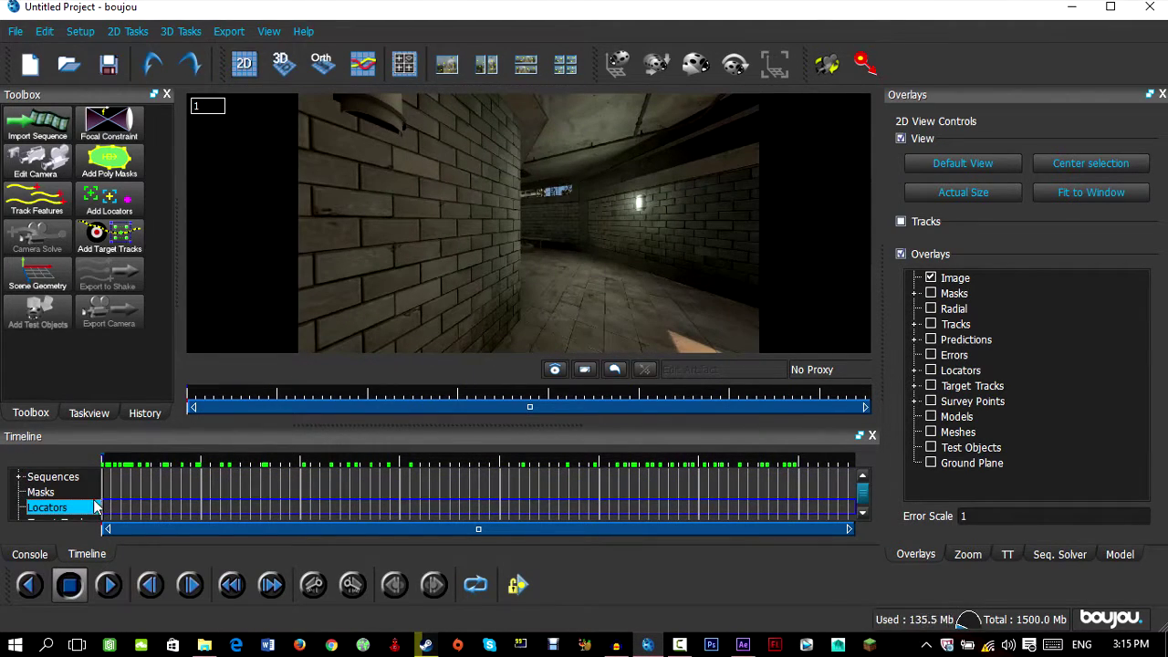
click(30, 195)
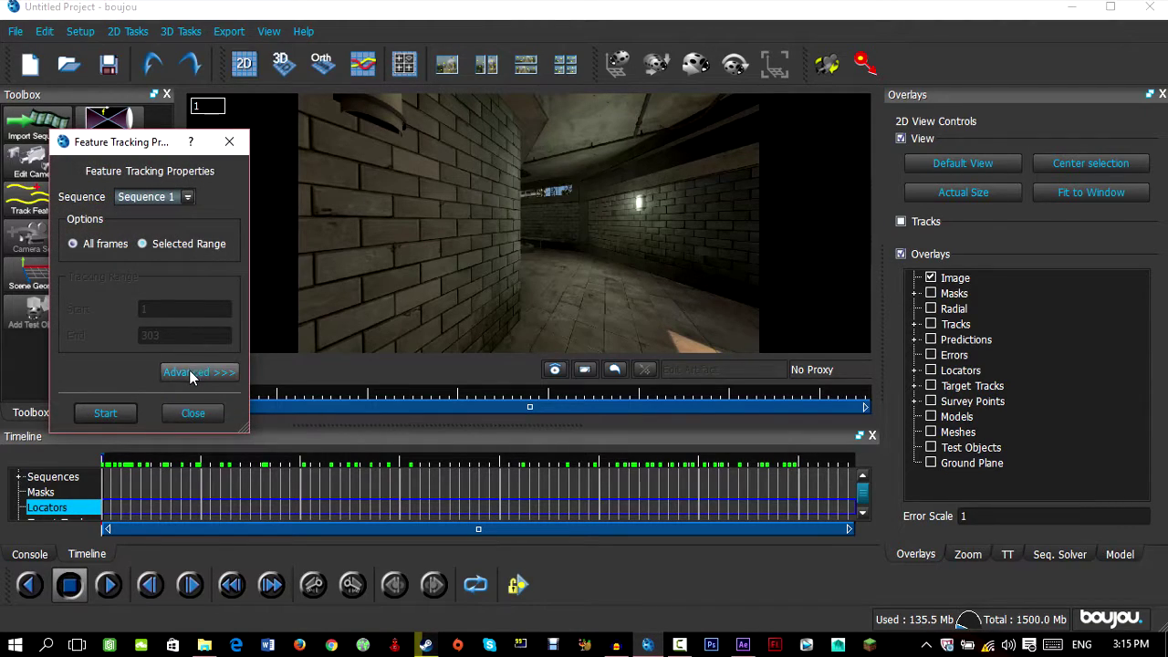
click(190, 373)
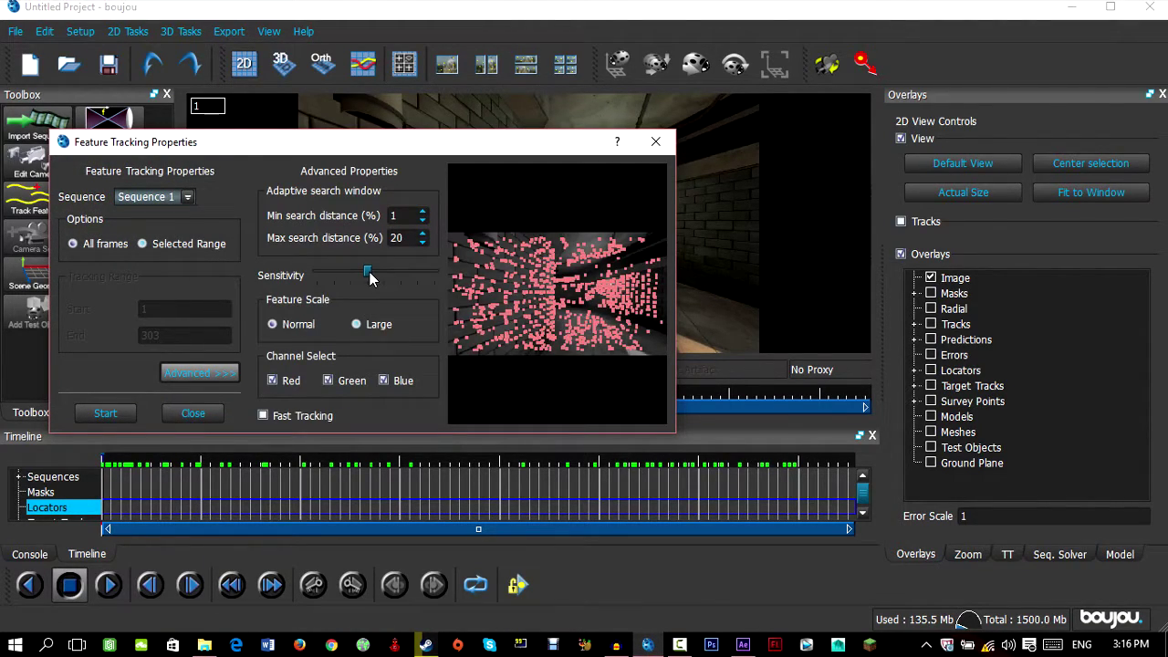
drag(371, 277, 459, 277)
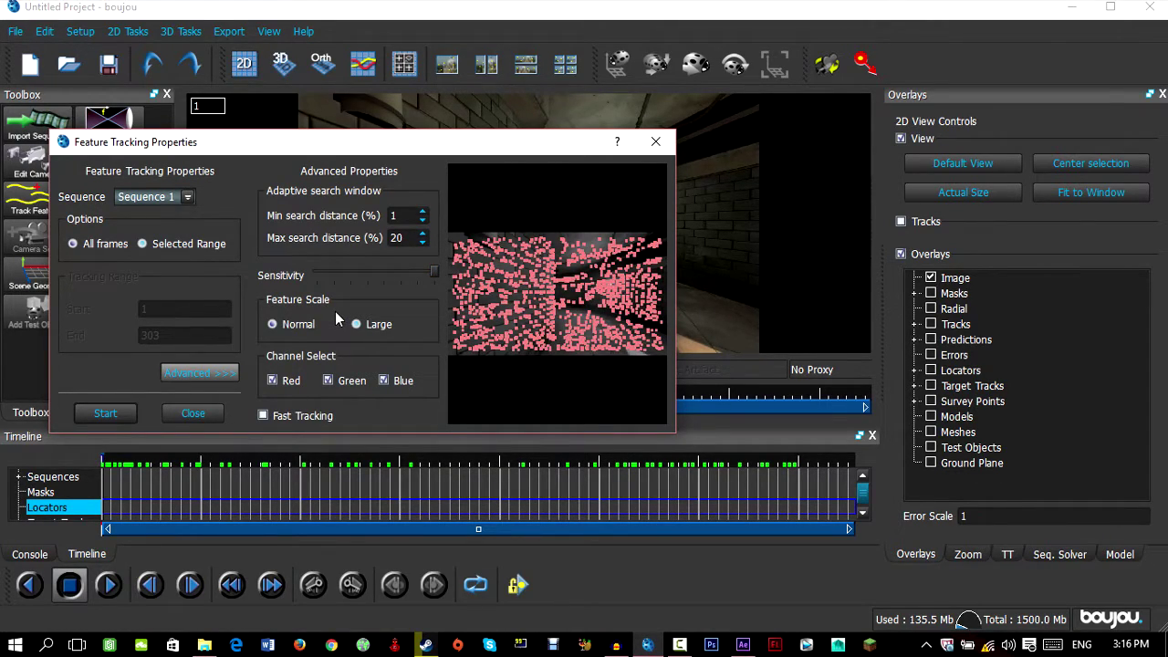
click(105, 413)
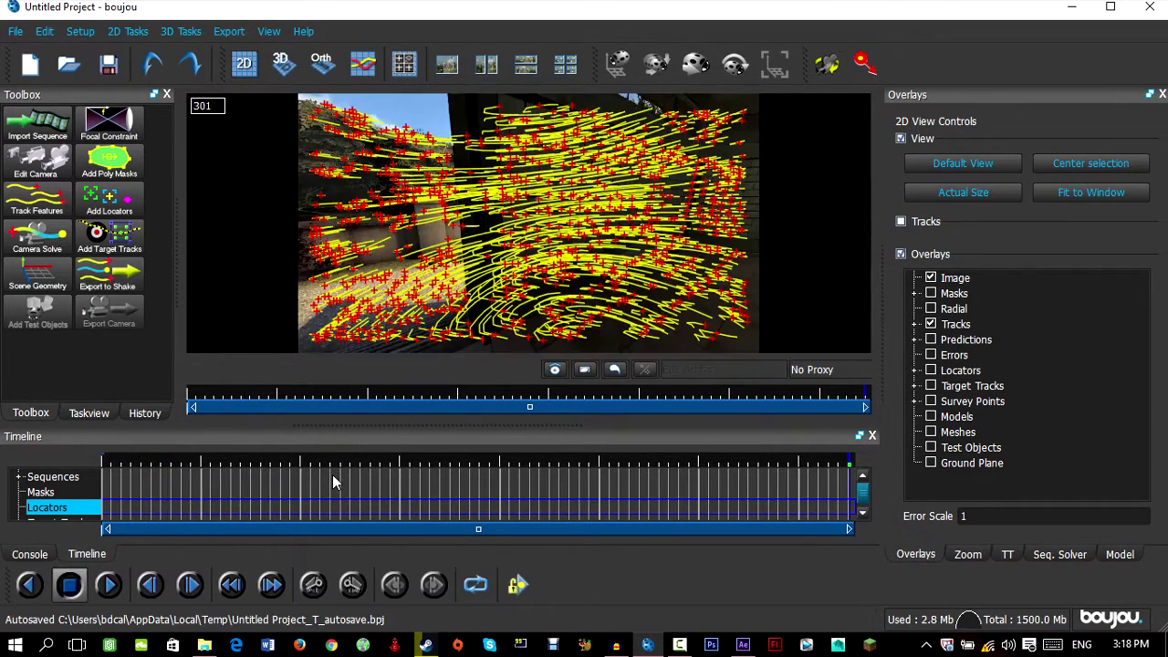
- Review the tracks at frames 95 and 59, then start the camera solve for all frames
mouse_move(336, 474)
mouse_down()
mouse_move(404, 484)
mouse_move(343, 482)
mouse_up()
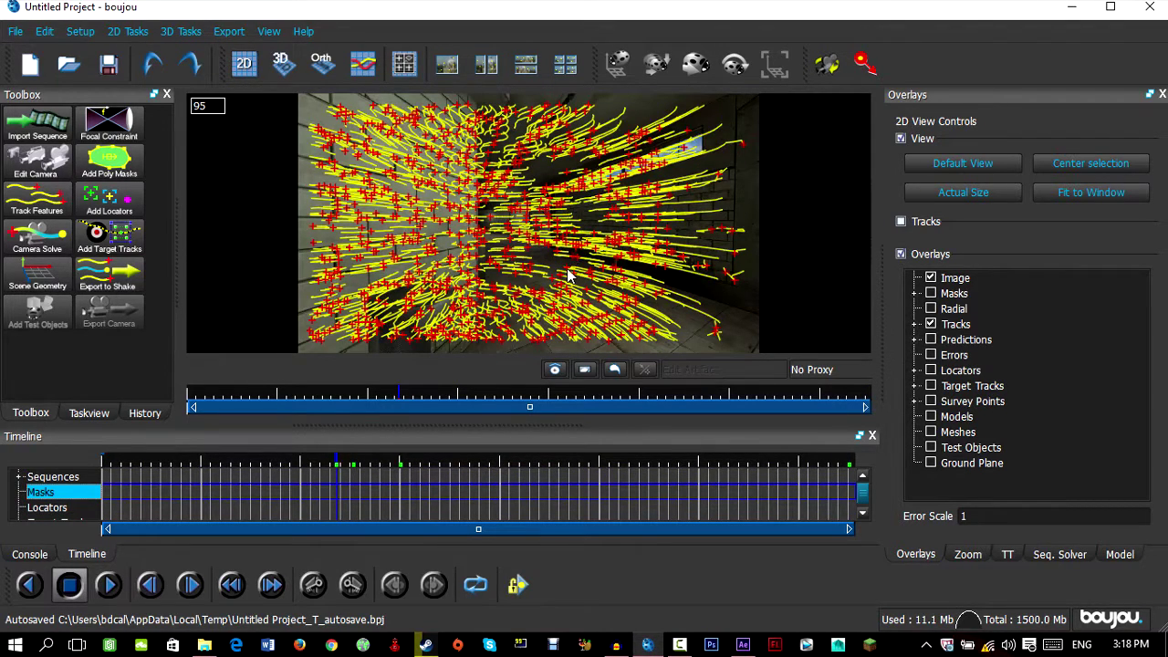
drag(356, 490, 246, 493)
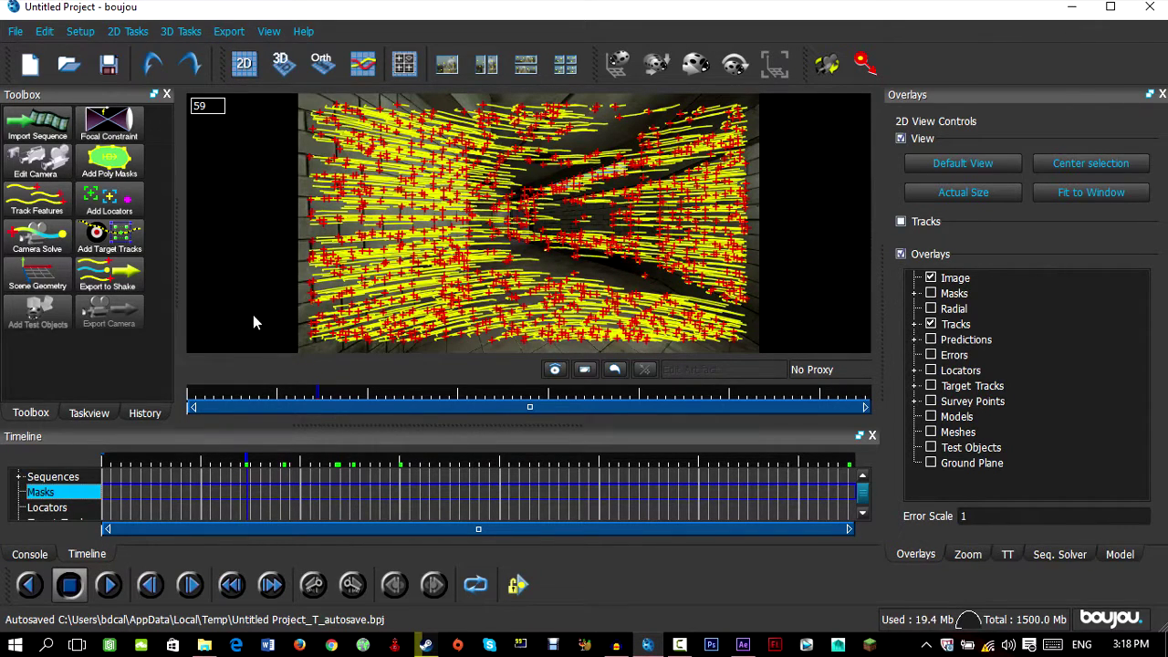
click(37, 237)
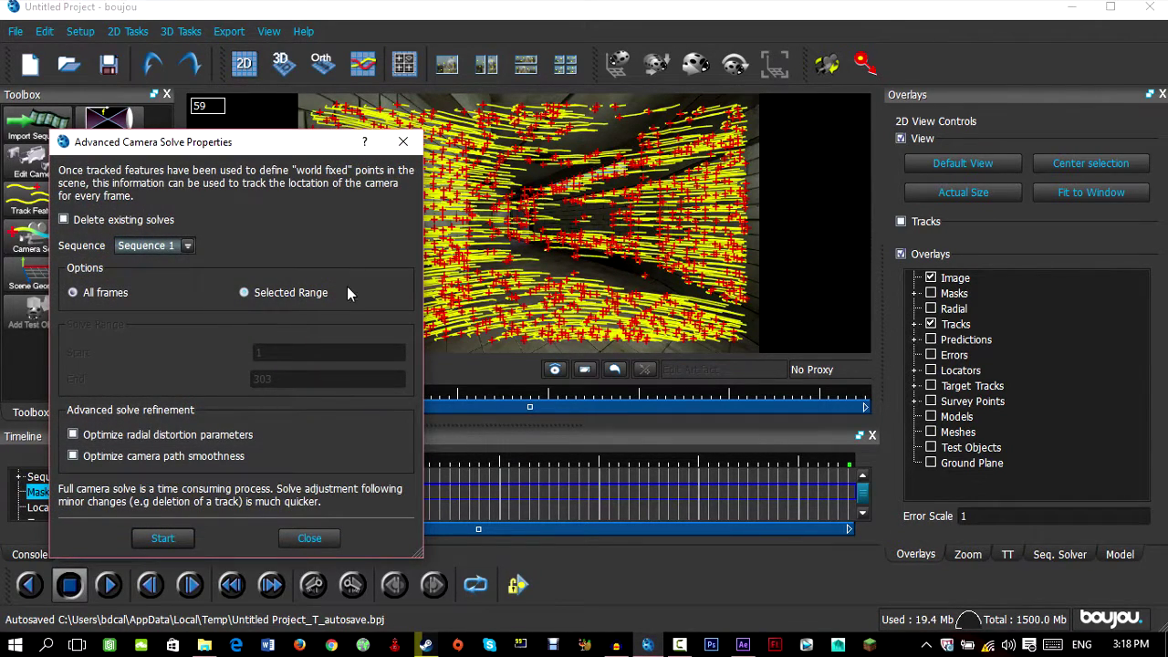
click(162, 538)
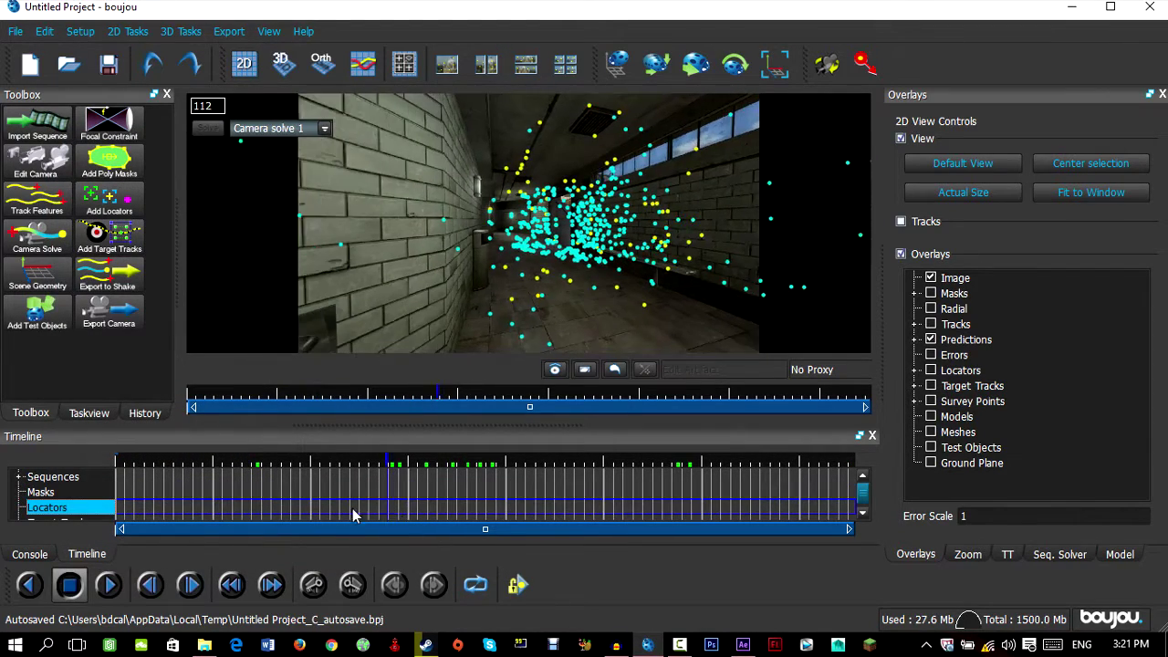
- Check the solve at frame 33 and orbit the solved point cloud in 3D view
mouse_move(352, 508)
mouse_down()
mouse_move(144, 507)
mouse_move(290, 520)
mouse_move(504, 469)
mouse_move(719, 459)
mouse_move(630, 490)
mouse_move(372, 516)
mouse_move(233, 522)
mouse_move(129, 505)
mouse_move(247, 498)
mouse_move(251, 514)
mouse_move(182, 501)
mouse_up()
click(280, 66)
drag(397, 199, 535, 185)
- Scrub the sequence forward through frames 177–211, then back to the start
click(301, 491)
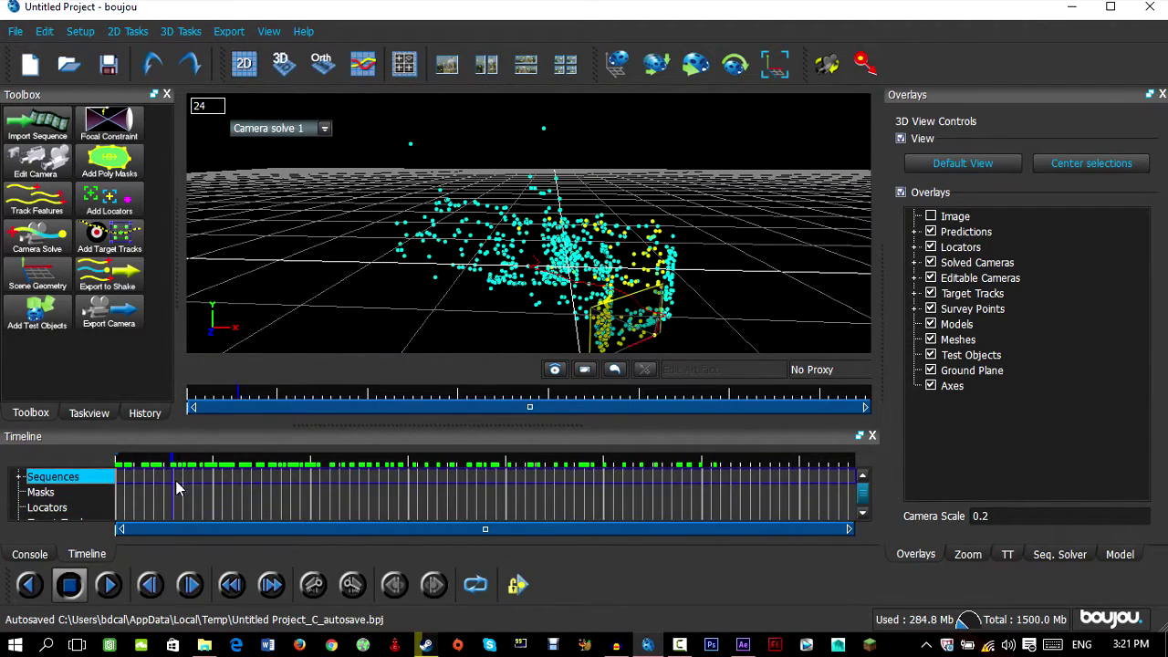
drag(298, 492, 559, 503)
drag(410, 476, 708, 473)
click(137, 469)
click(126, 492)
- Return to the 2D camera view and scrub frames 1 to 104, checking the predicted points
click(245, 66)
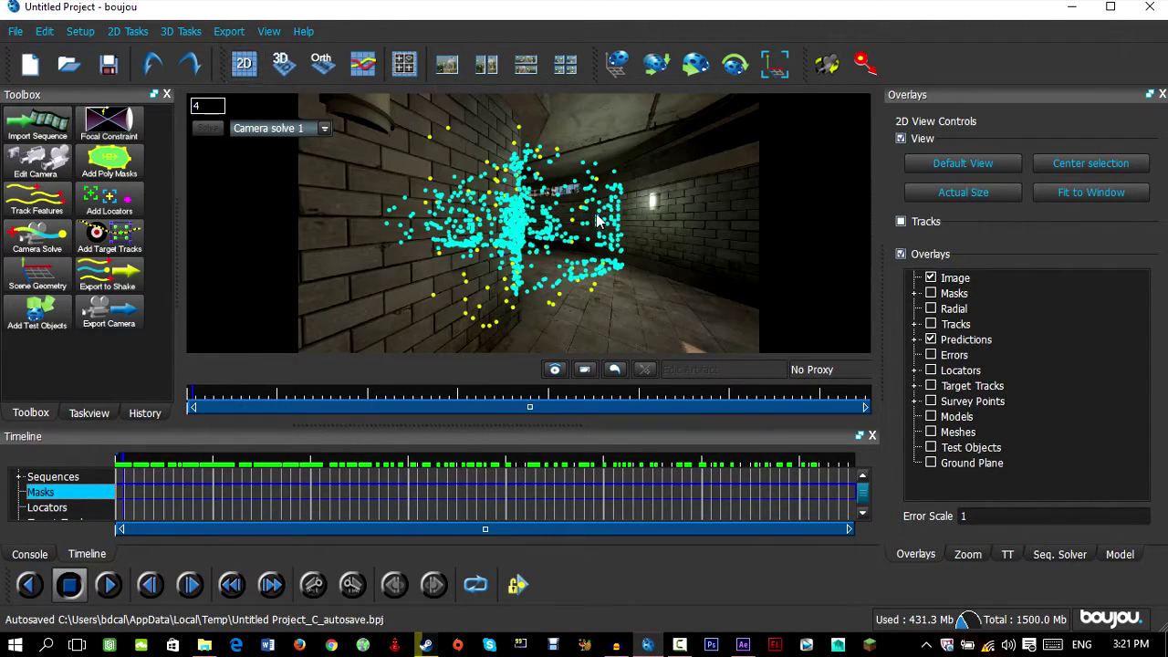
drag(617, 235, 431, 267)
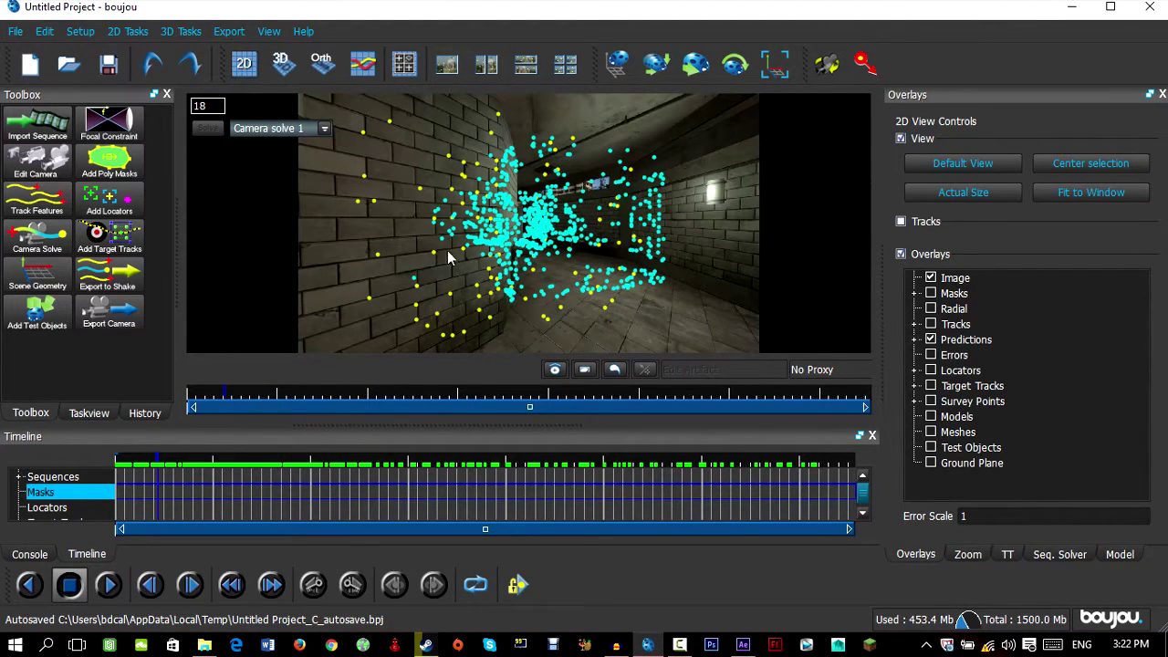
drag(463, 253, 399, 260)
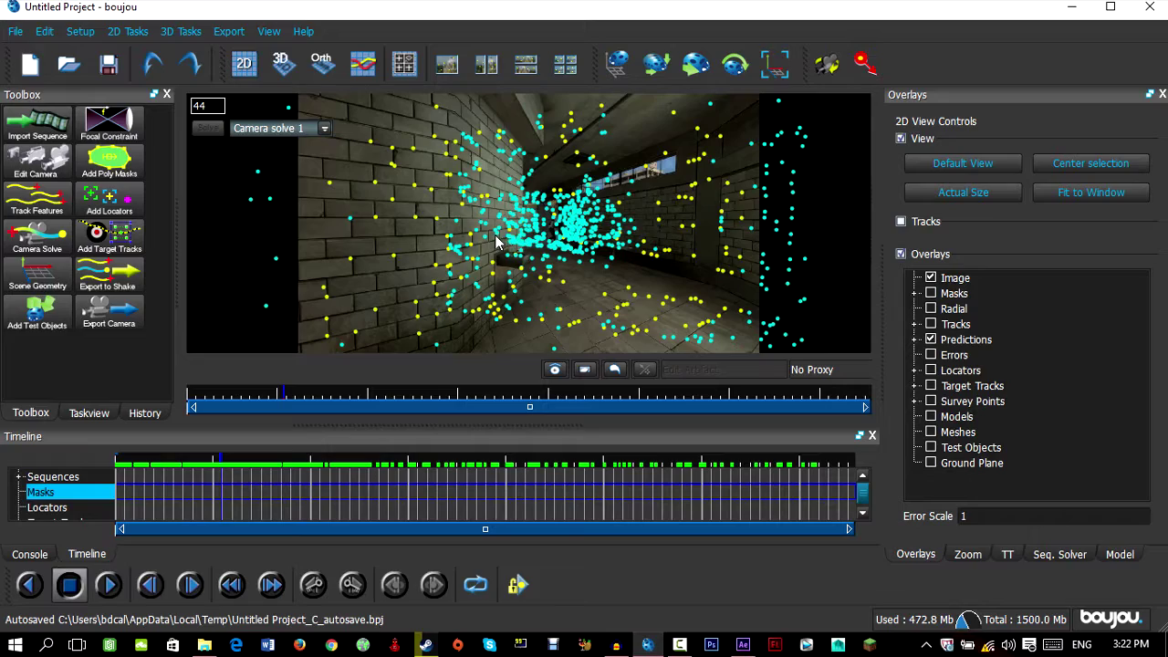
drag(485, 229, 578, 234)
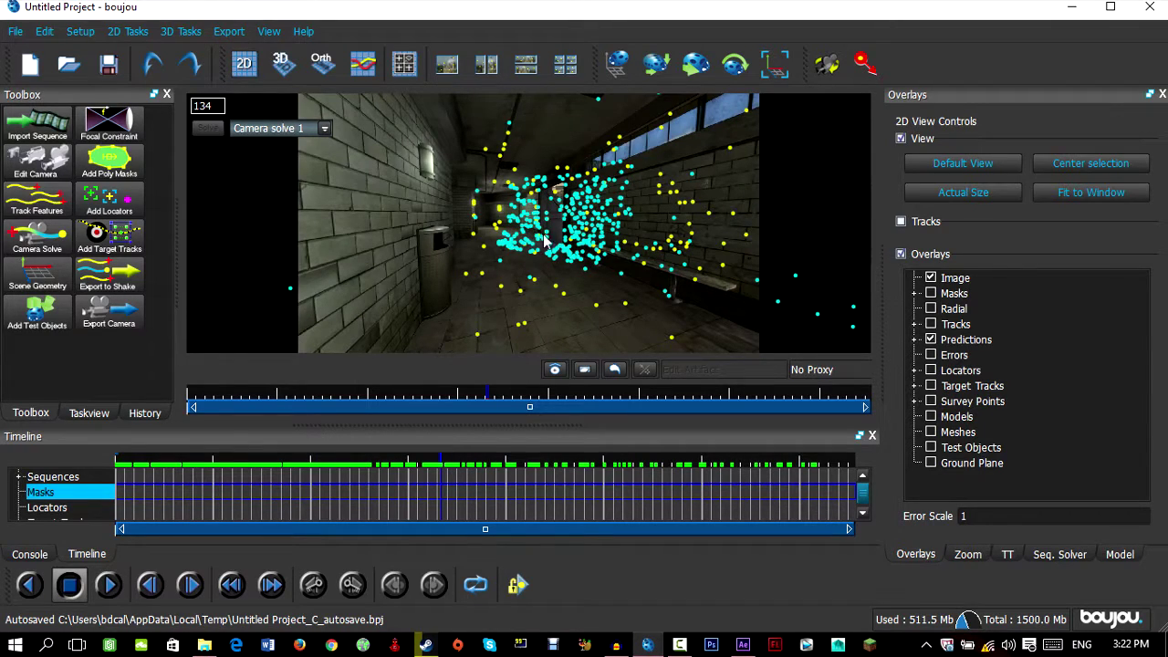
- Zoom the viewer in and out to inspect the cyan and yellow predicted points
scroll(573, 236, up, 6)
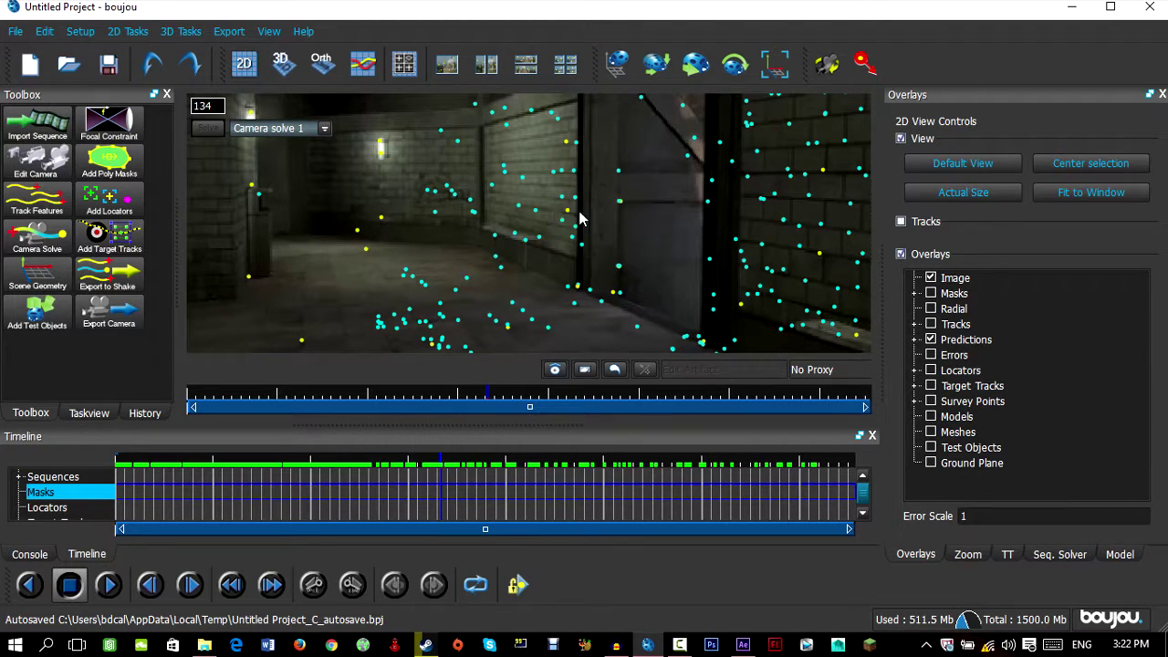
scroll(580, 223, down, 6)
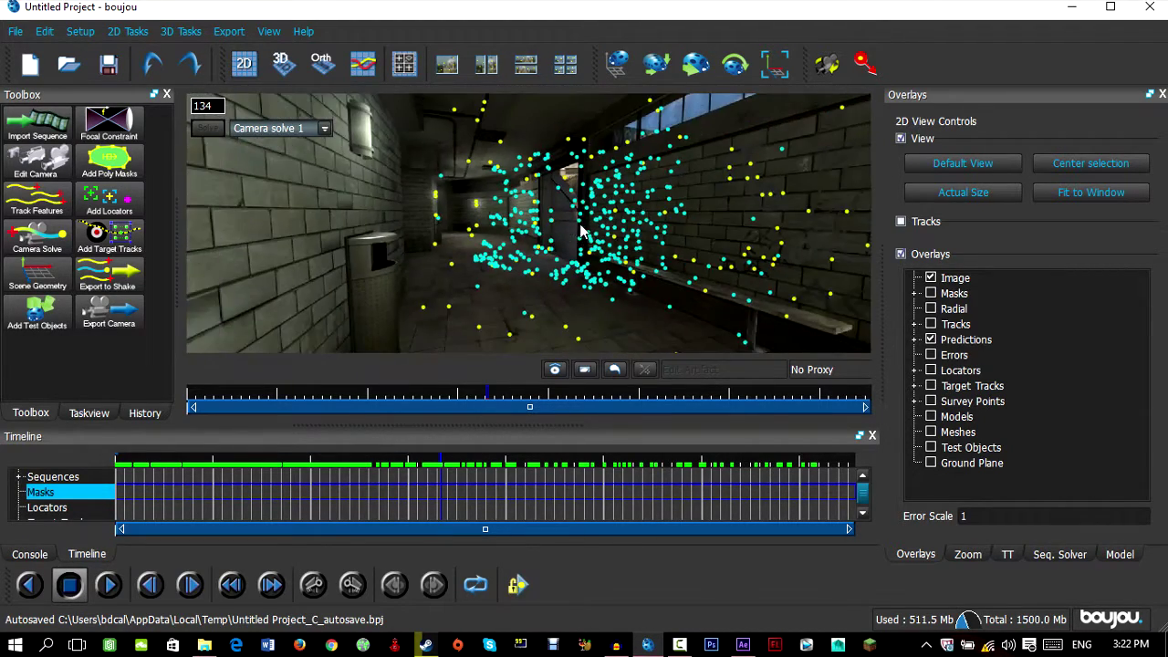
scroll(580, 233, down, 2)
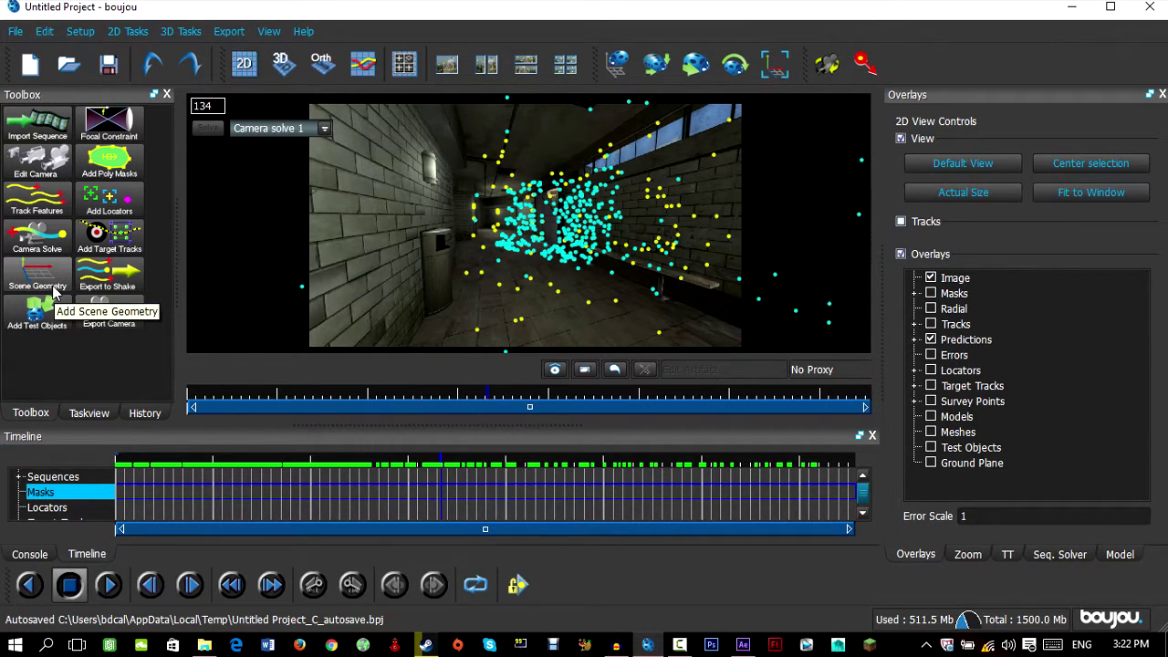
scroll(549, 271, up, 3)
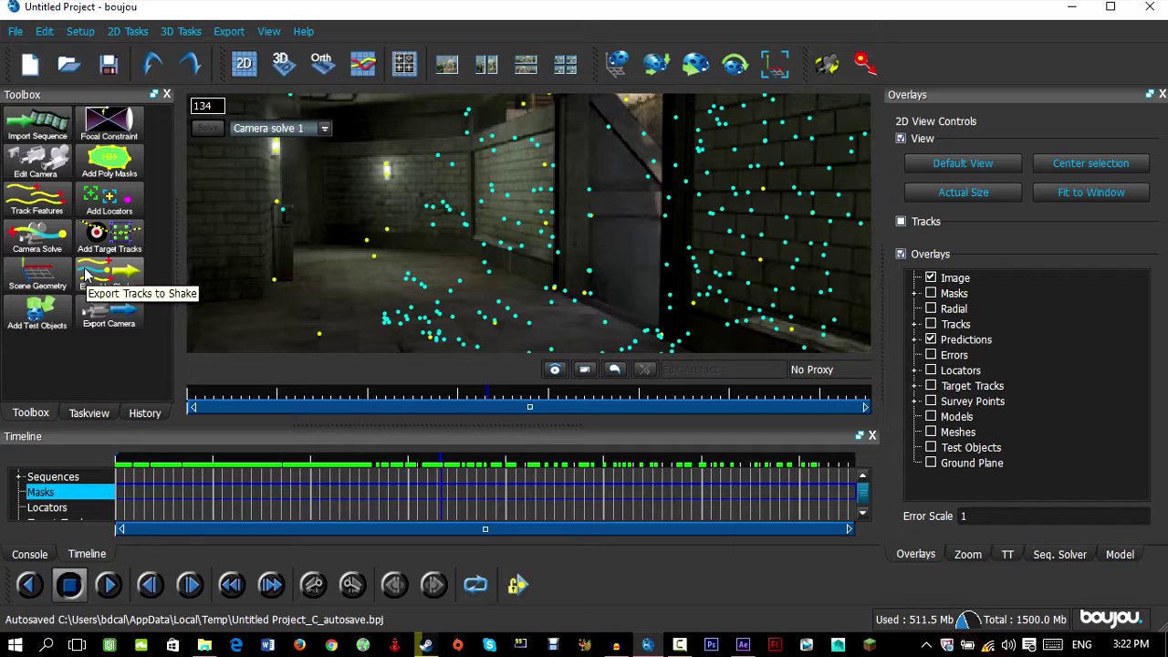
scroll(569, 217, up, 3)
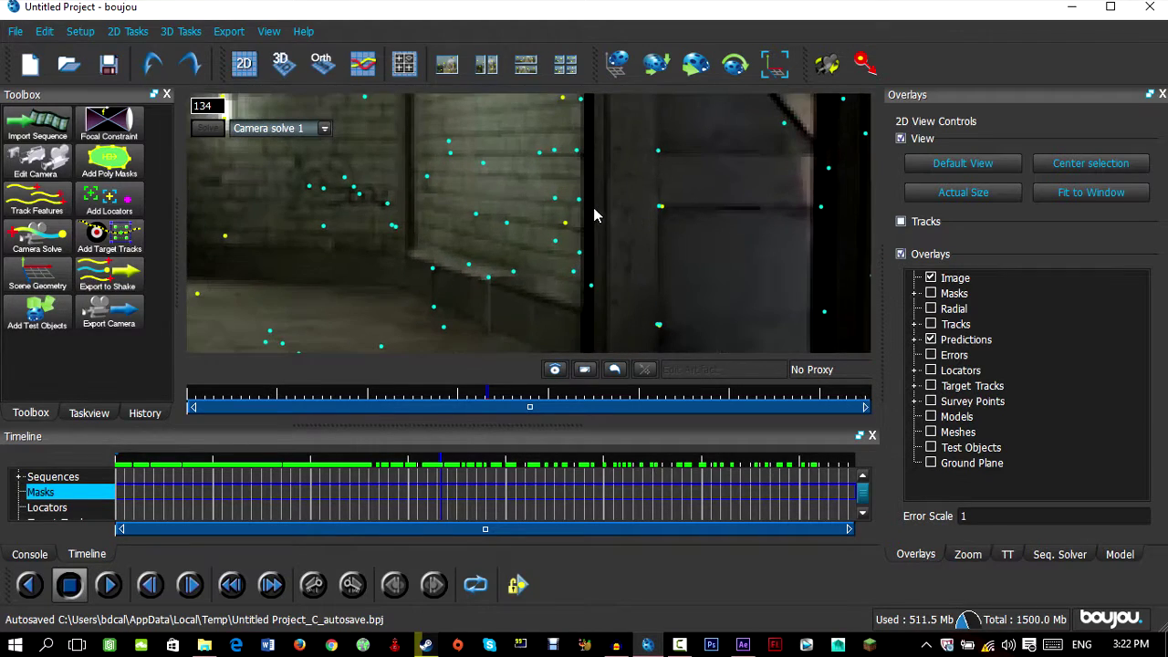
scroll(603, 211, down, 3)
scroll(609, 213, up, 4)
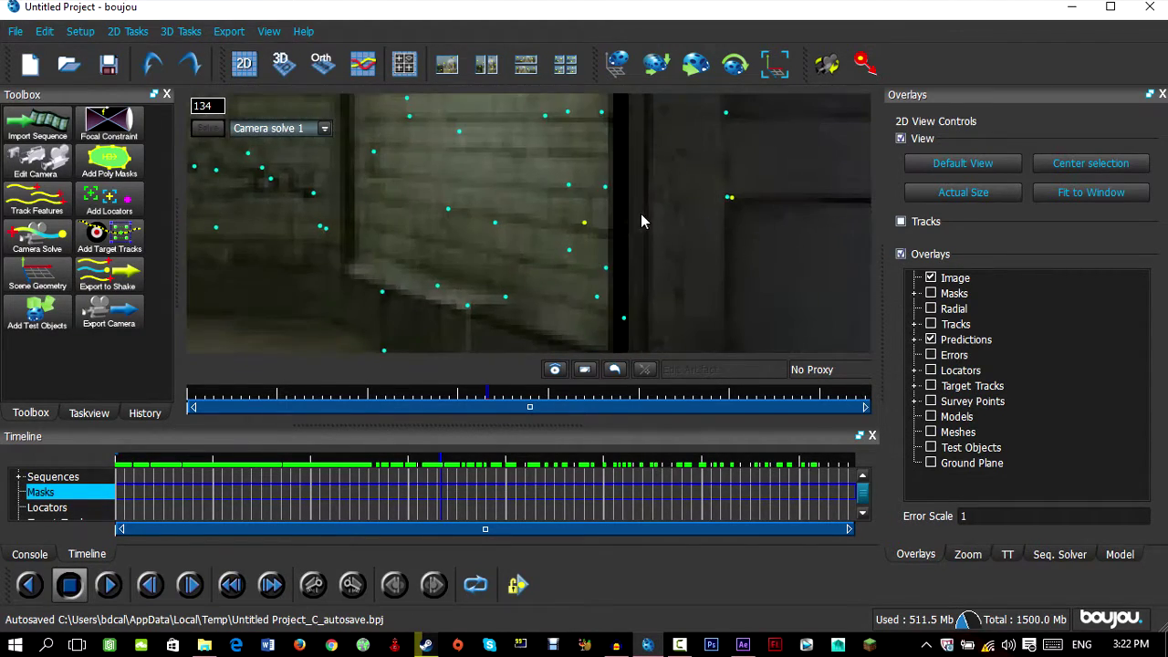
scroll(641, 229, down, 2)
scroll(642, 237, down, 3)
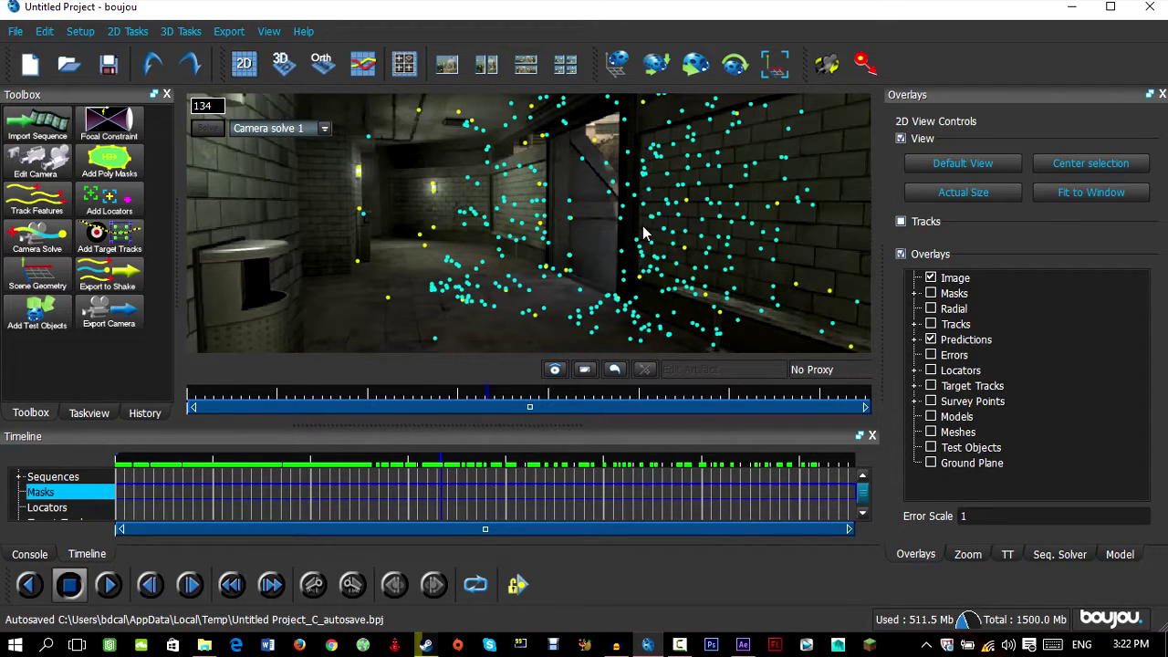
scroll(512, 213, down, 1)
scroll(735, 209, up, 2)
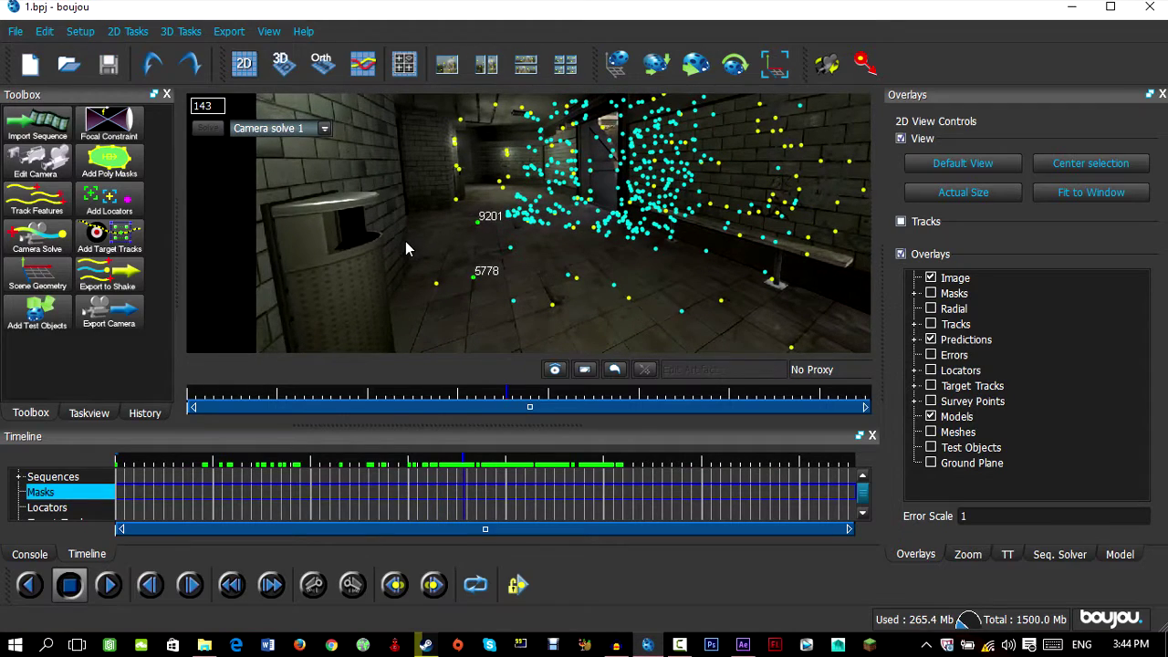
- Add a z-axis coordinate frame hint on floor tracks 9201 and 5778 and update the frame
scroll(405, 241, up, 3)
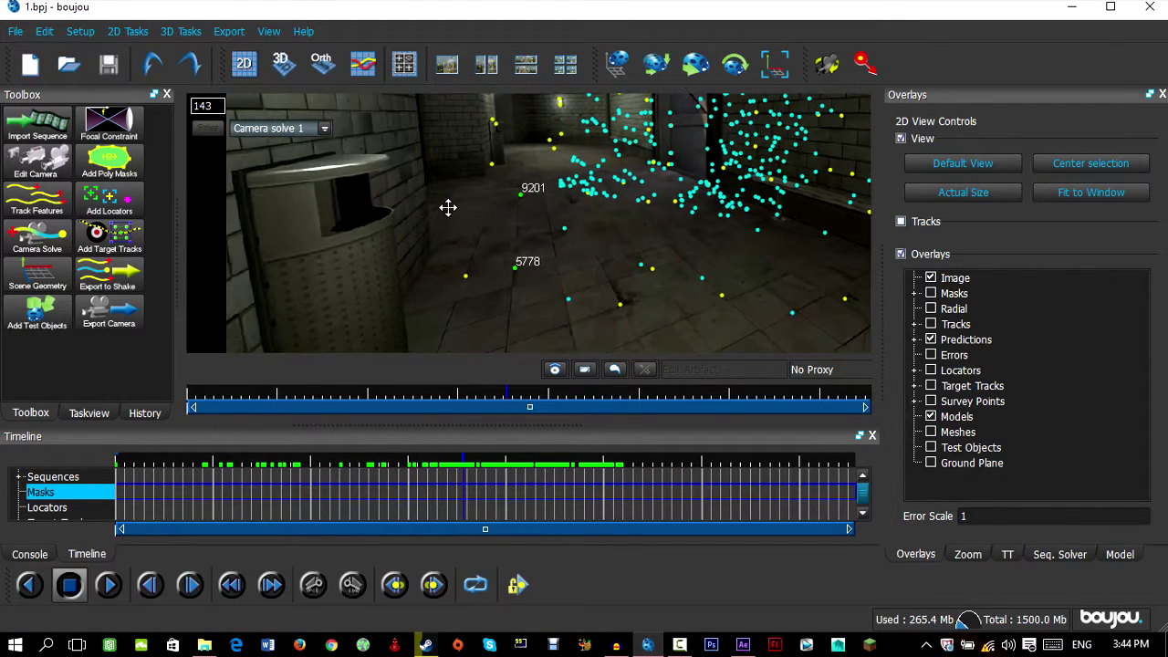
middle_drag(448, 207, 425, 244)
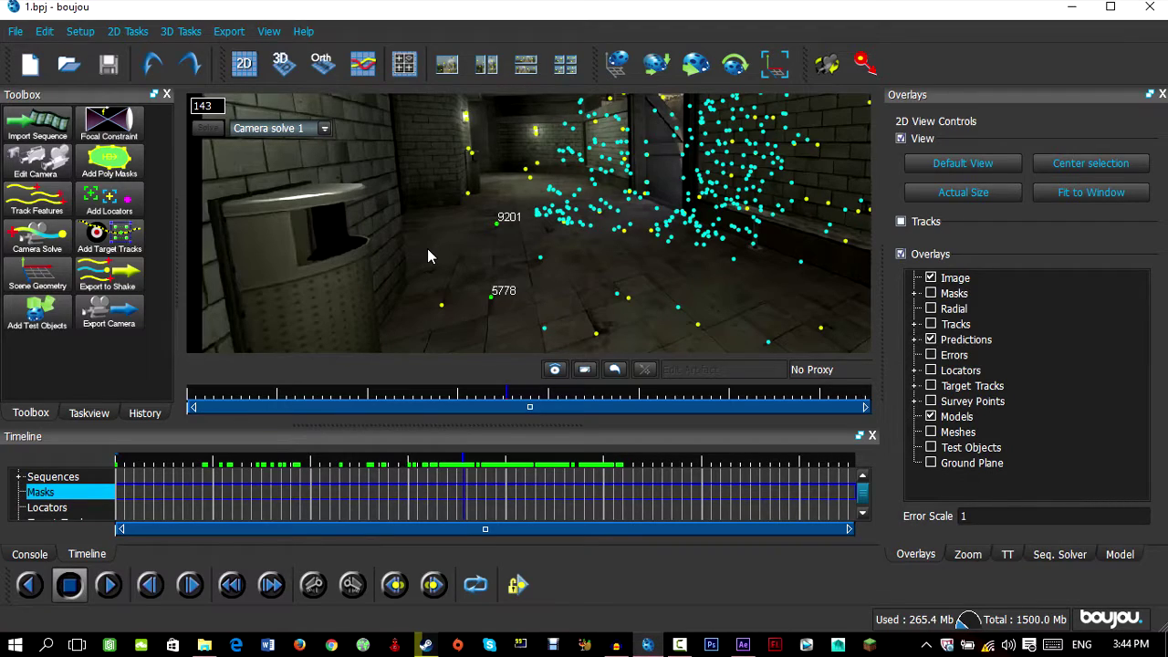
drag(480, 211, 505, 321)
drag(474, 214, 508, 321)
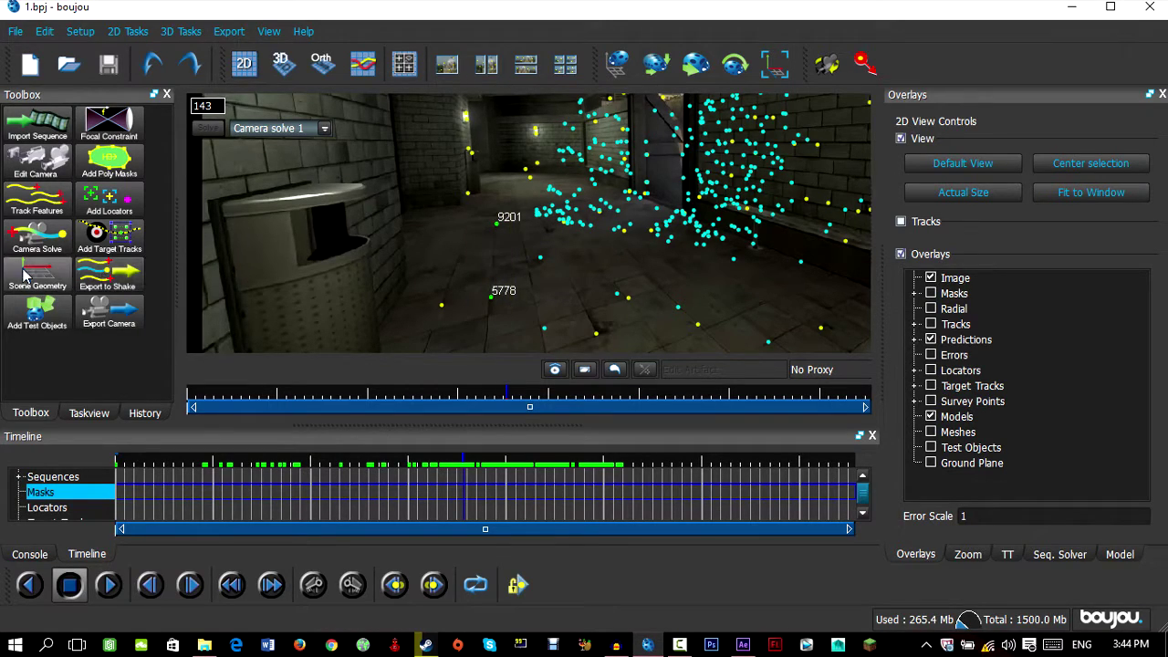
click(22, 275)
click(117, 522)
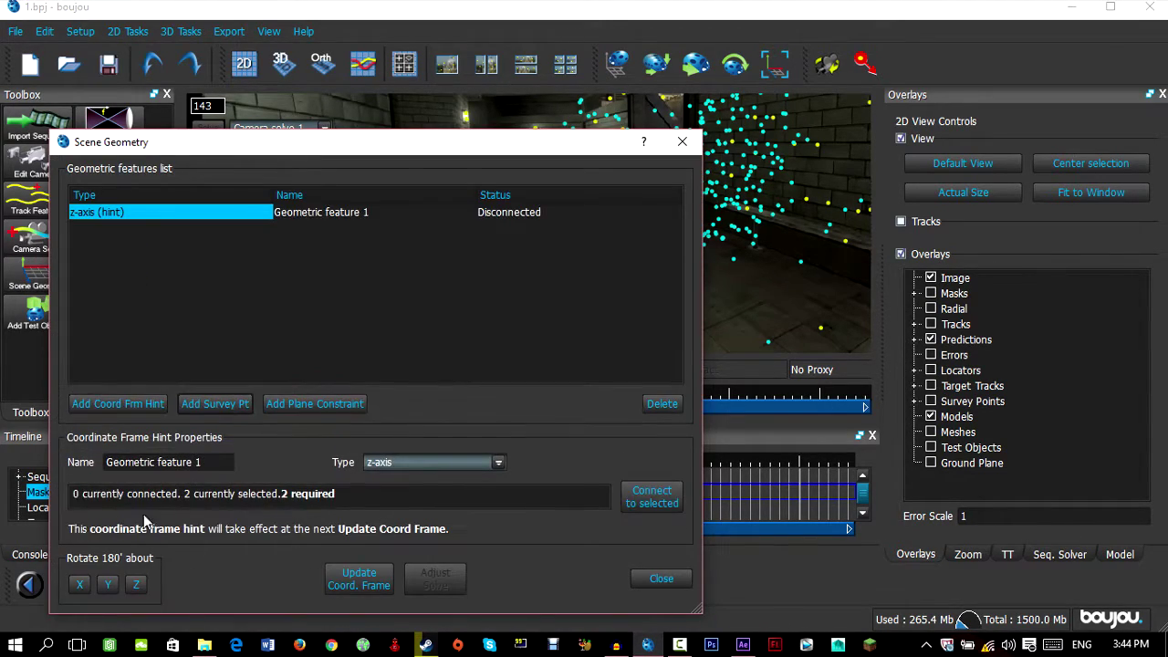
click(443, 463)
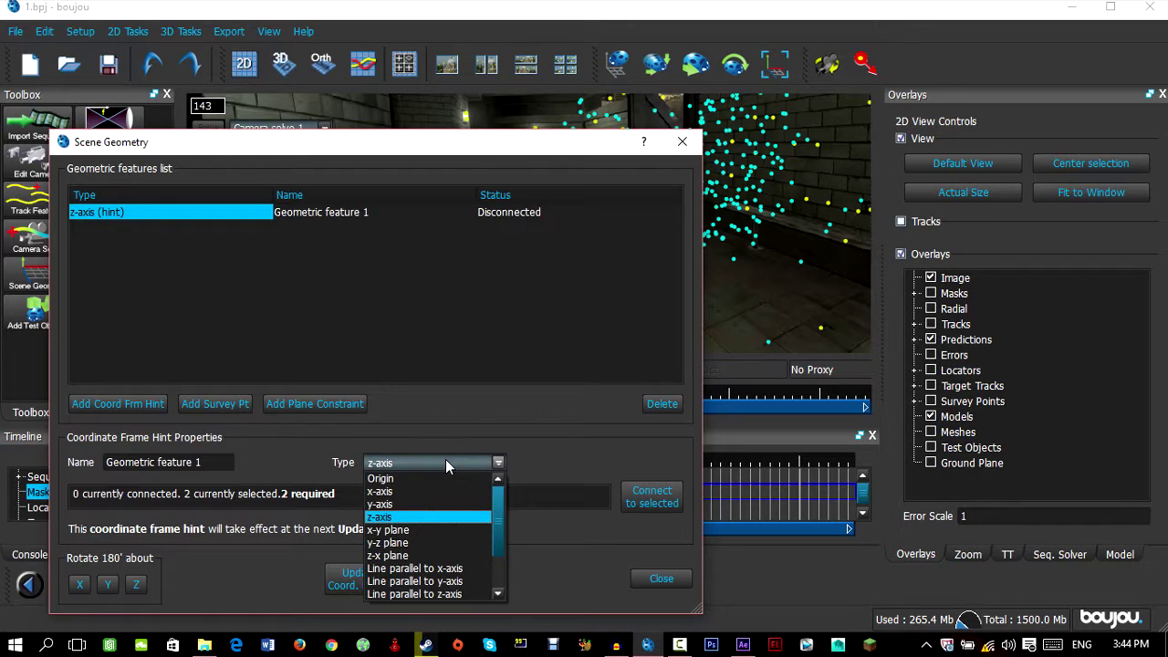
click(428, 514)
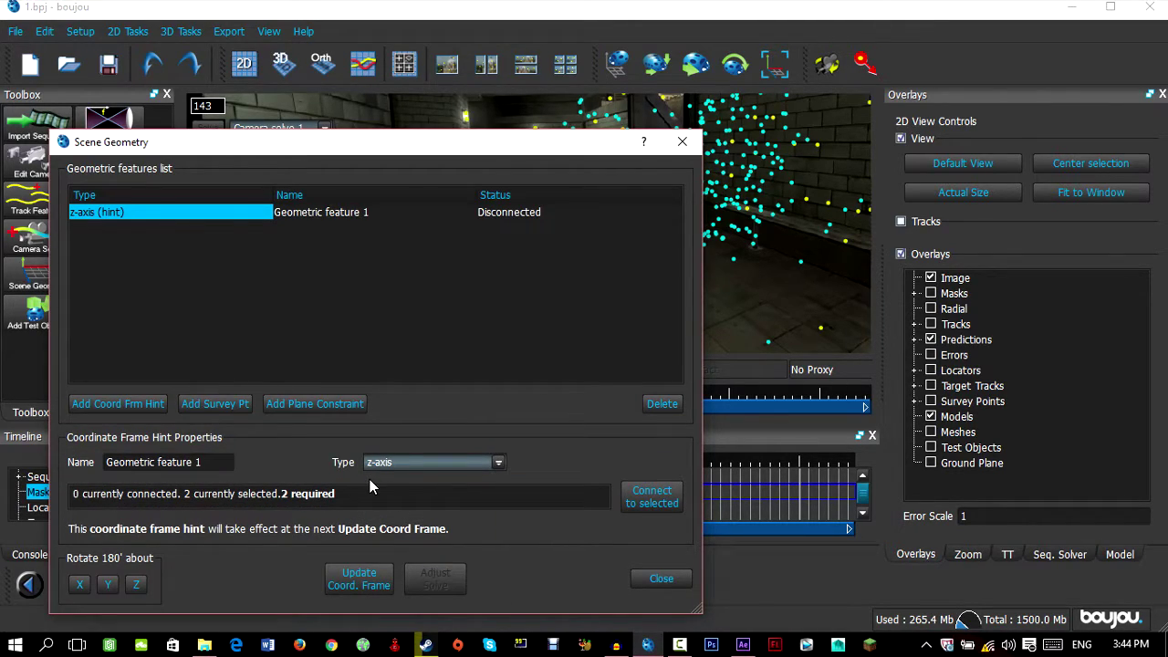
click(651, 496)
click(365, 582)
click(676, 577)
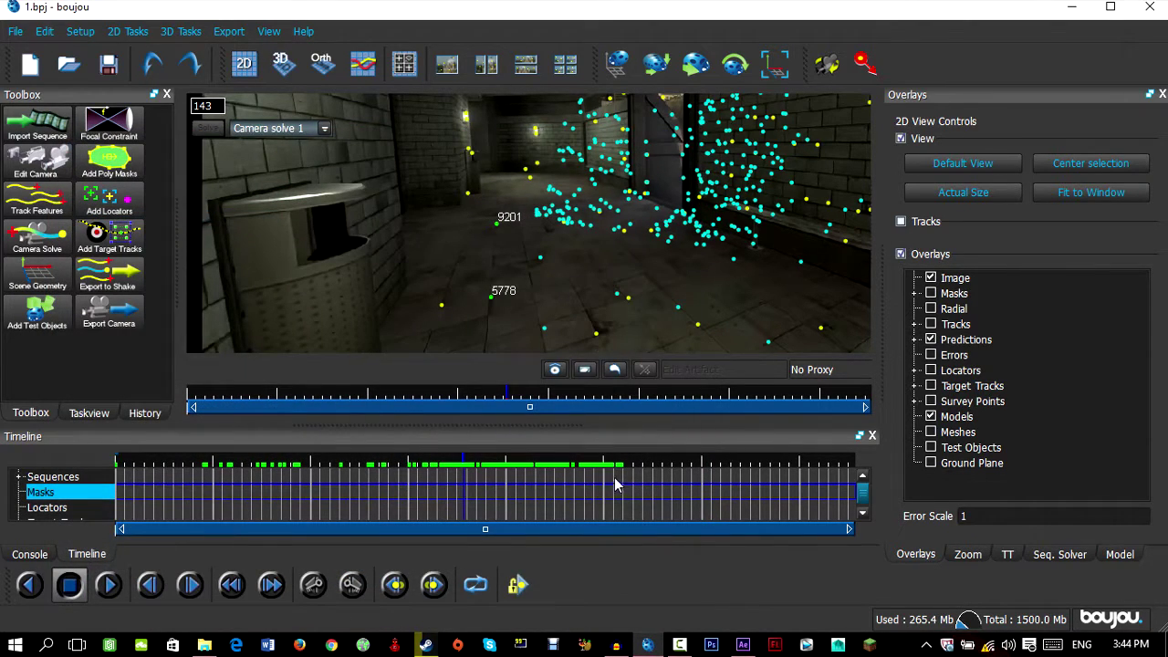
- Frame the floor up close at frame 195 and select tracks 12392 and 13646
scroll(622, 251, up, 5)
middle_drag(639, 216, 472, 242)
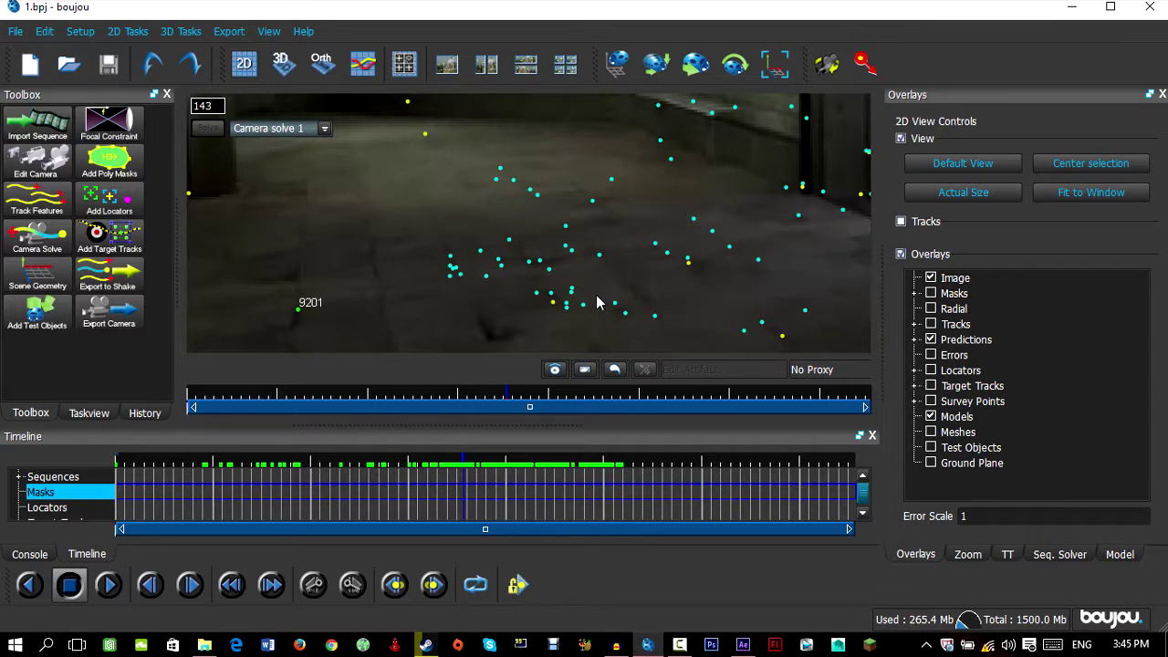
drag(467, 494, 591, 494)
scroll(399, 241, up, 2)
middle_drag(425, 252, 636, 194)
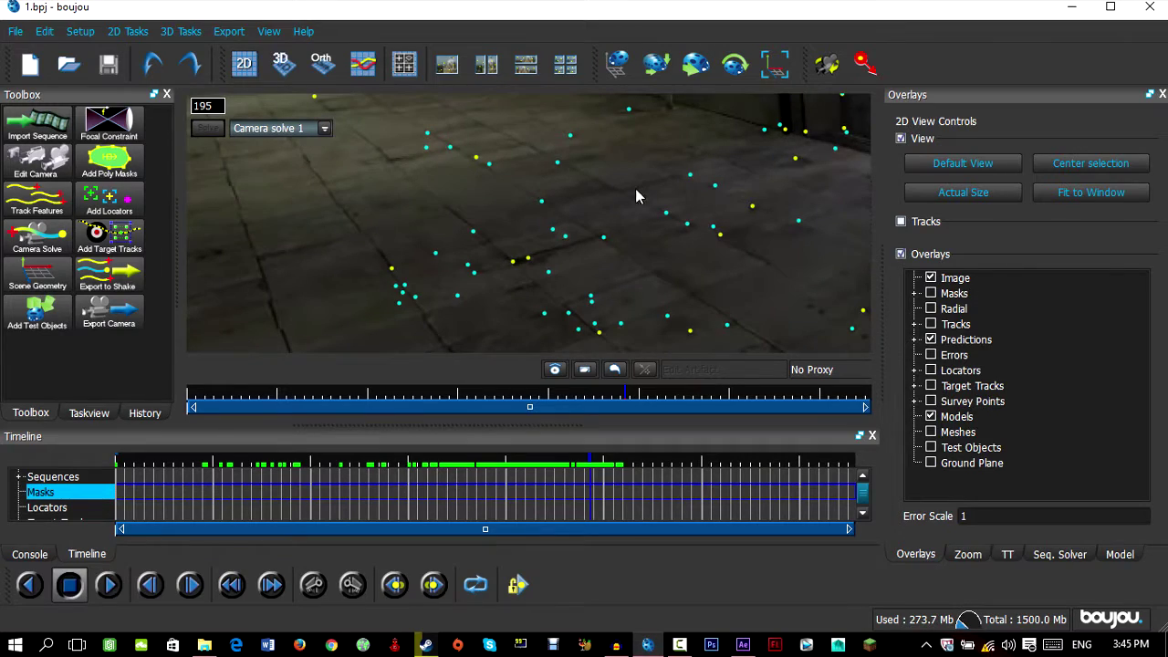
click(393, 269)
ctrl+click(436, 254)
- Add an x-axis hint connected to tracks 12392 and 13646 and update the coordinate frame
click(38, 279)
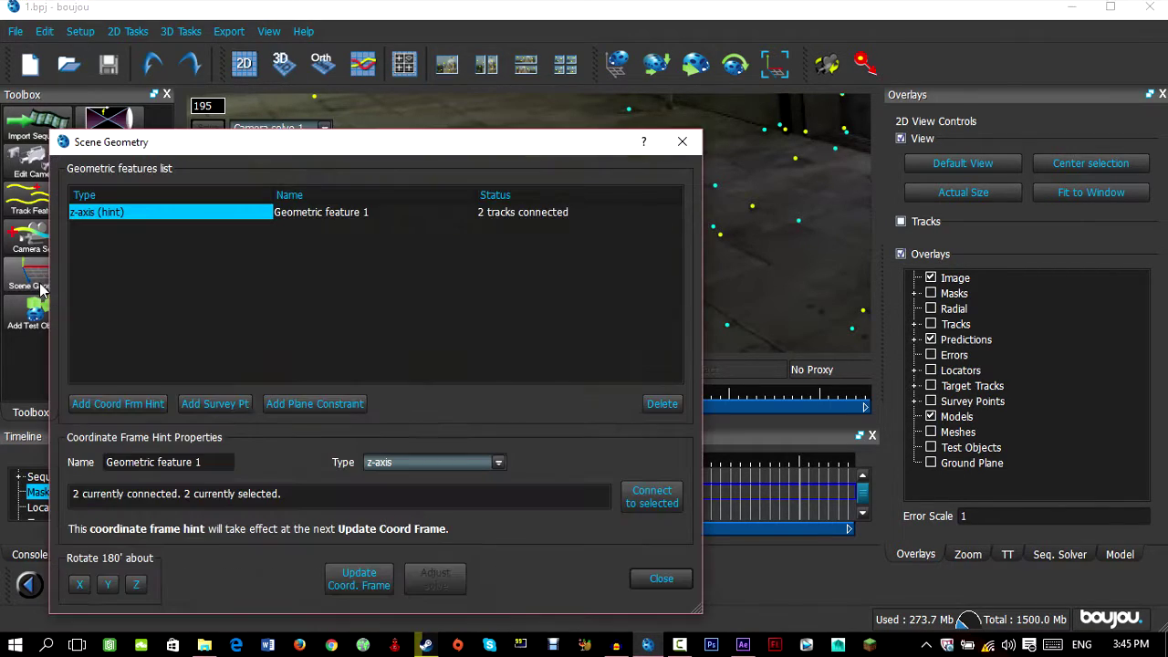
click(131, 402)
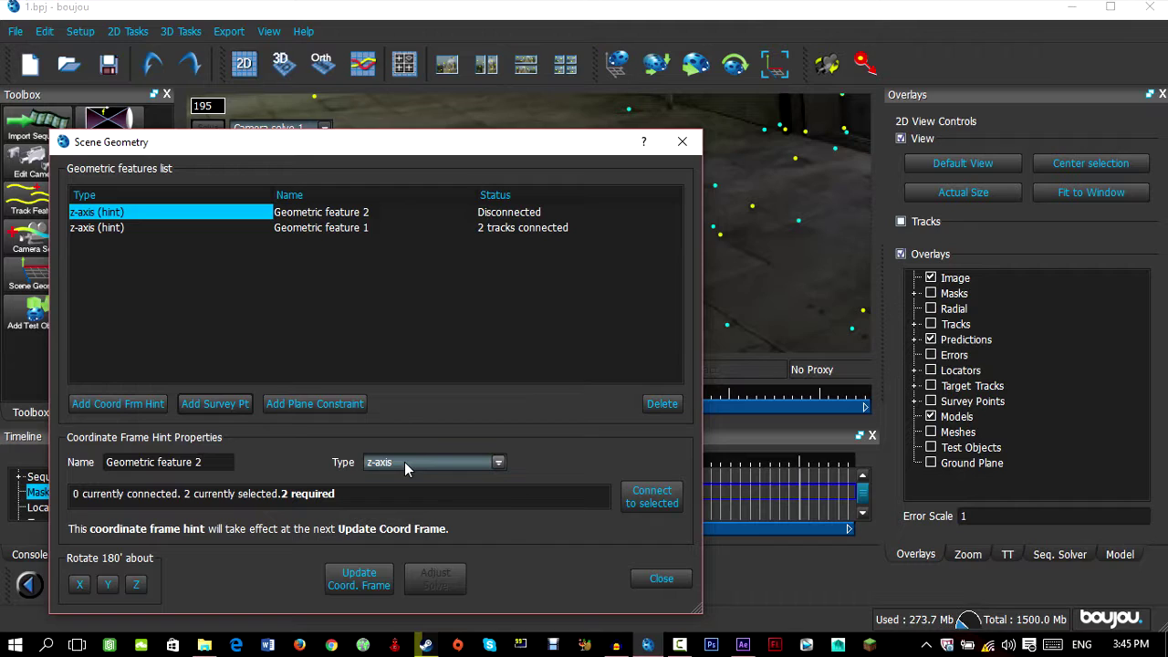
click(404, 462)
click(402, 495)
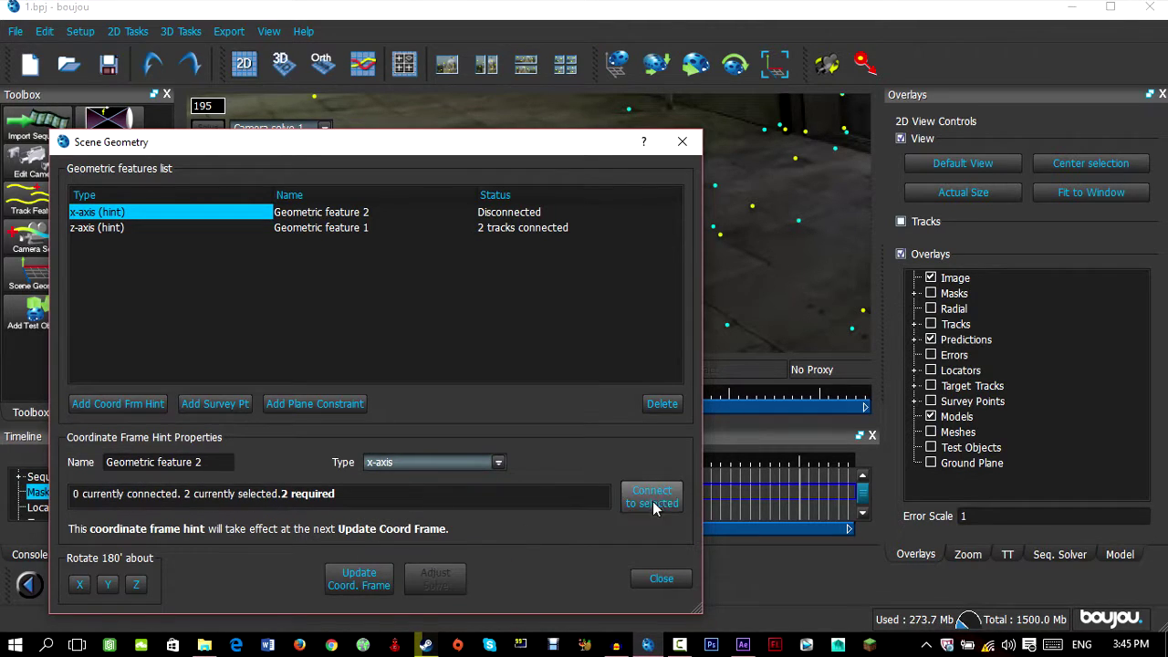
click(652, 499)
click(358, 578)
click(661, 578)
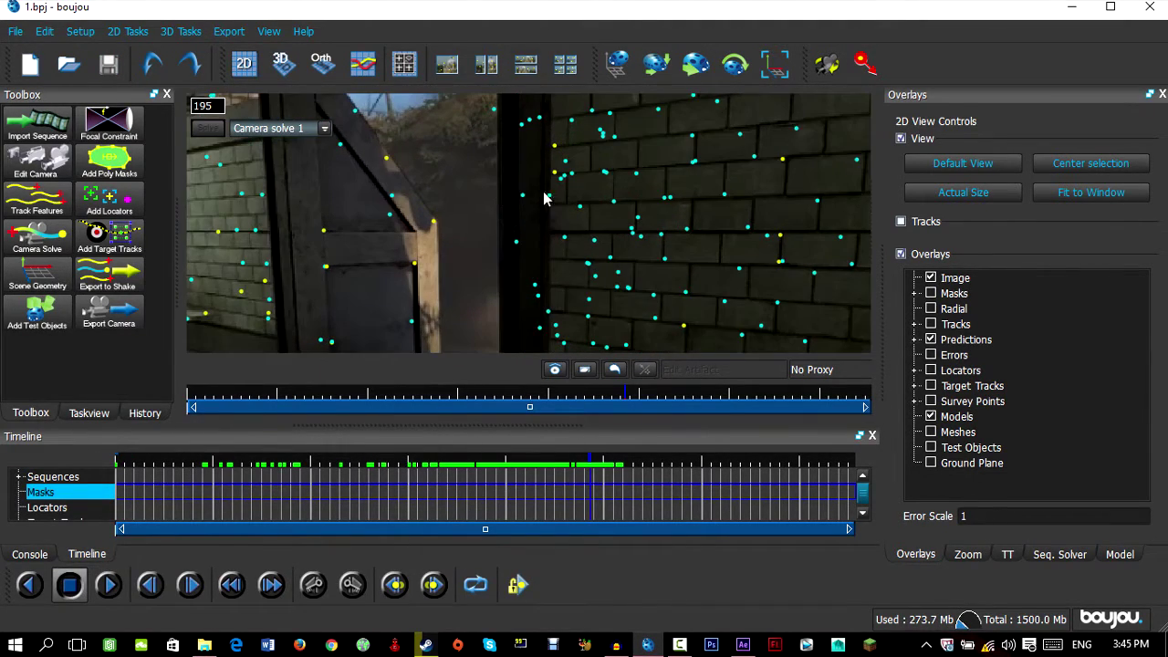
- Add a y-axis hint on wall-edge tracks 14444 and 17985 and update the coordinate frame
drag(493, 123, 508, 338)
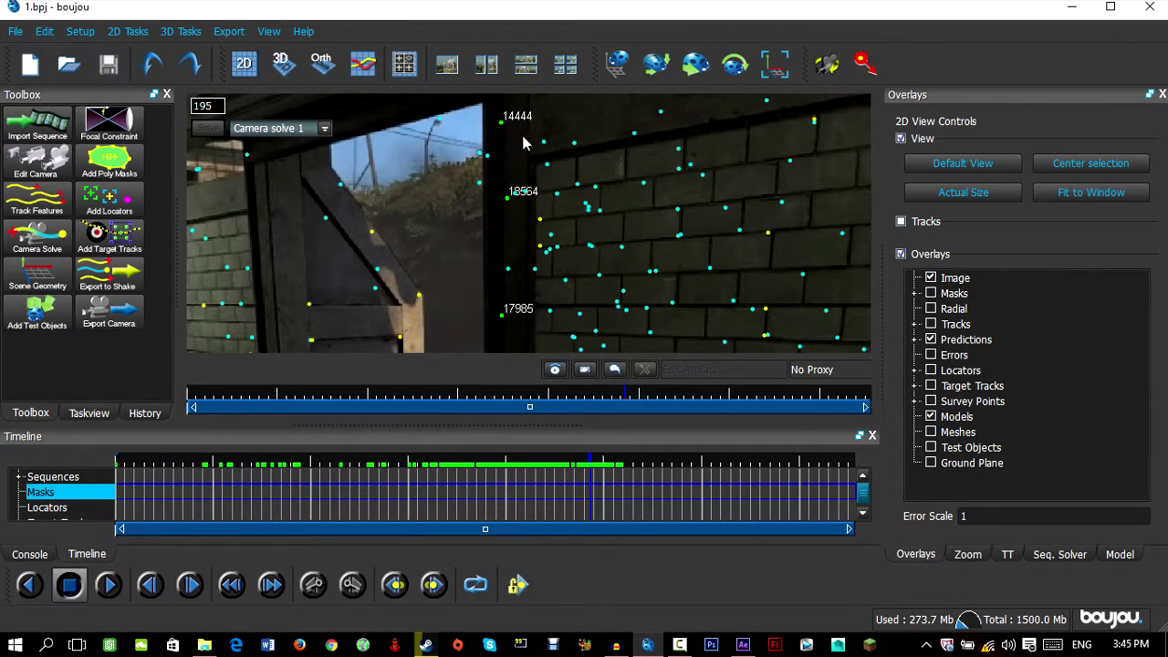
click(500, 126)
shift+click(502, 316)
click(35, 275)
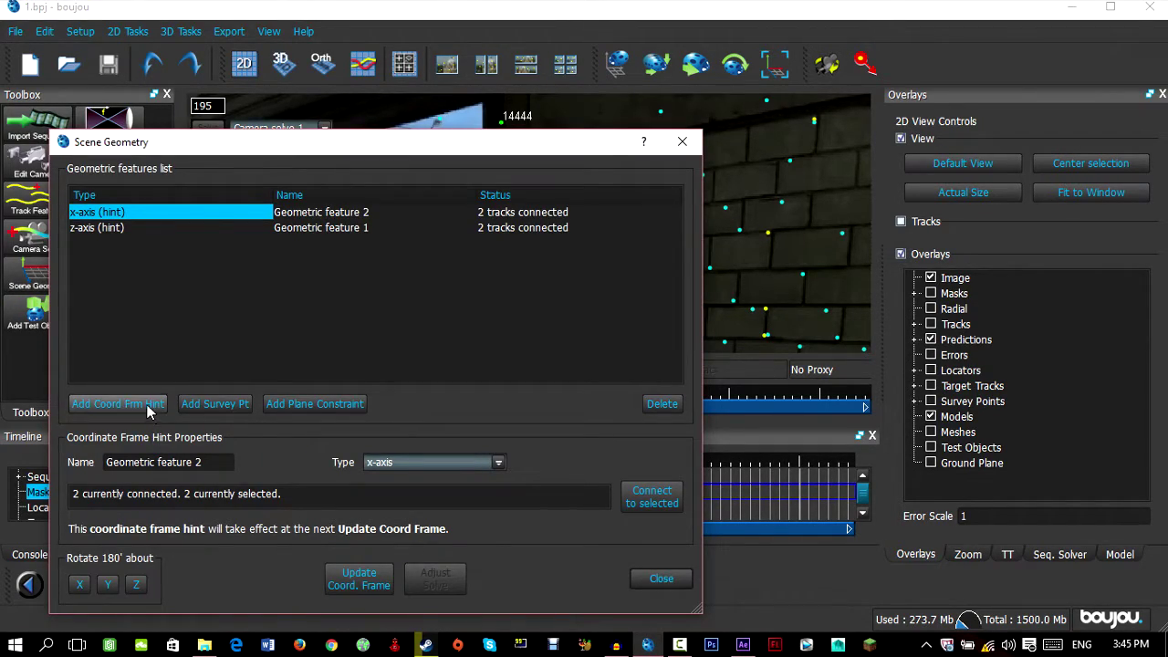
click(149, 404)
click(497, 462)
click(392, 503)
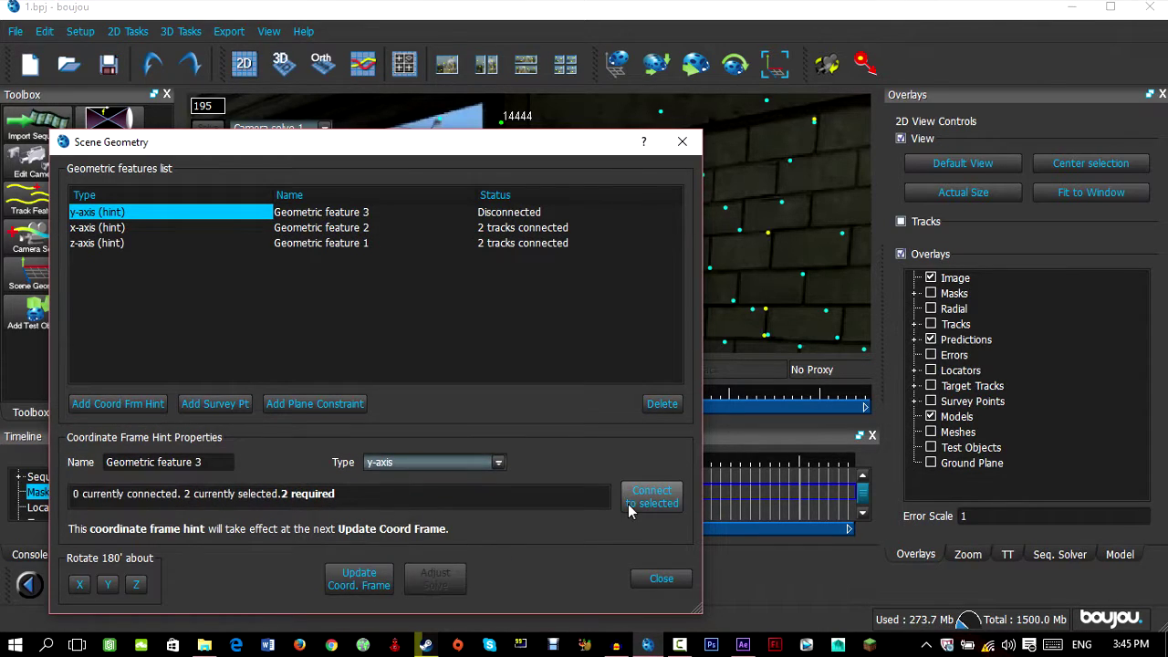
click(630, 507)
click(376, 572)
click(660, 578)
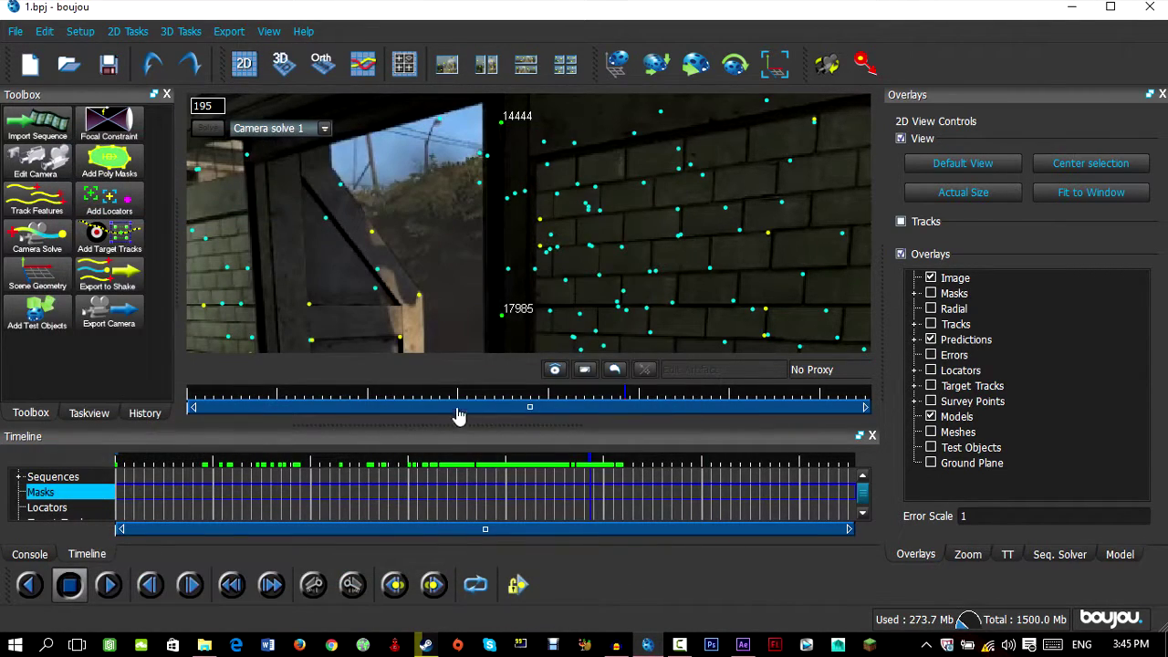
- Scrub through the footage to check the solve, stopping at frame 214
drag(483, 225, 397, 225)
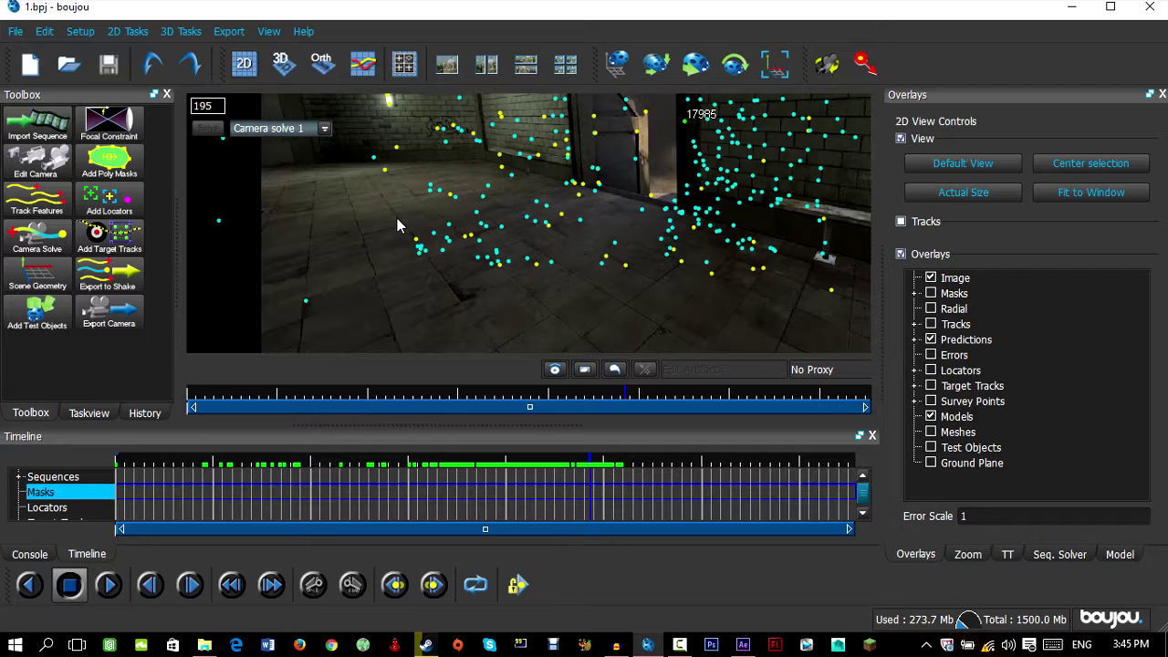
drag(397, 225, 526, 291)
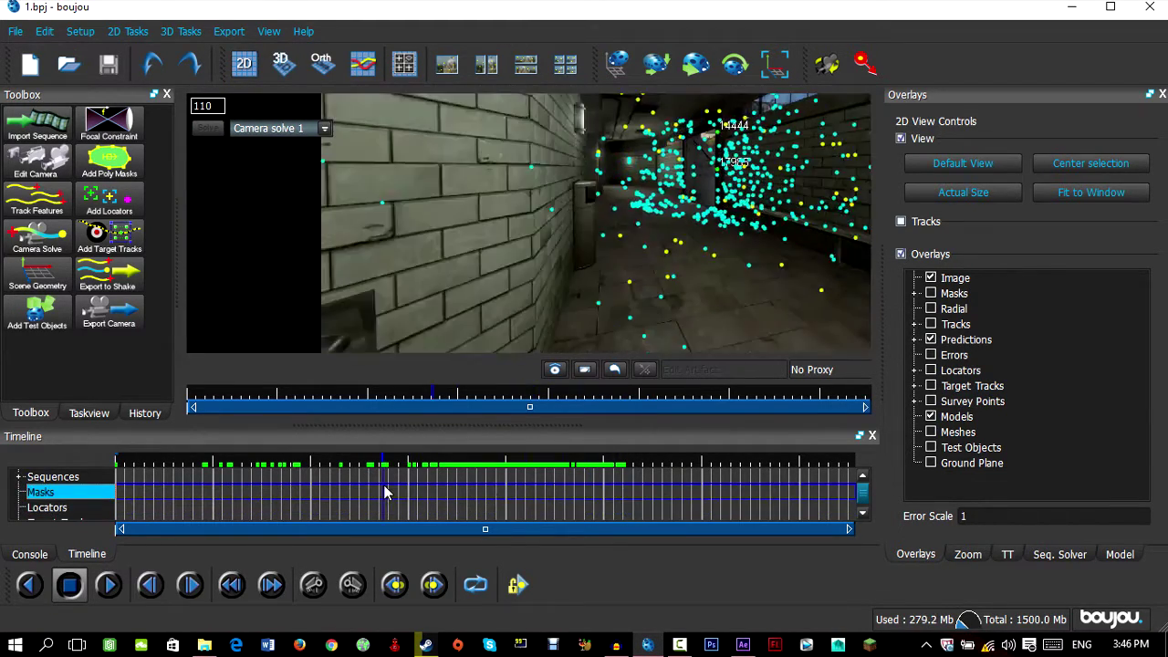
drag(293, 314, 483, 254)
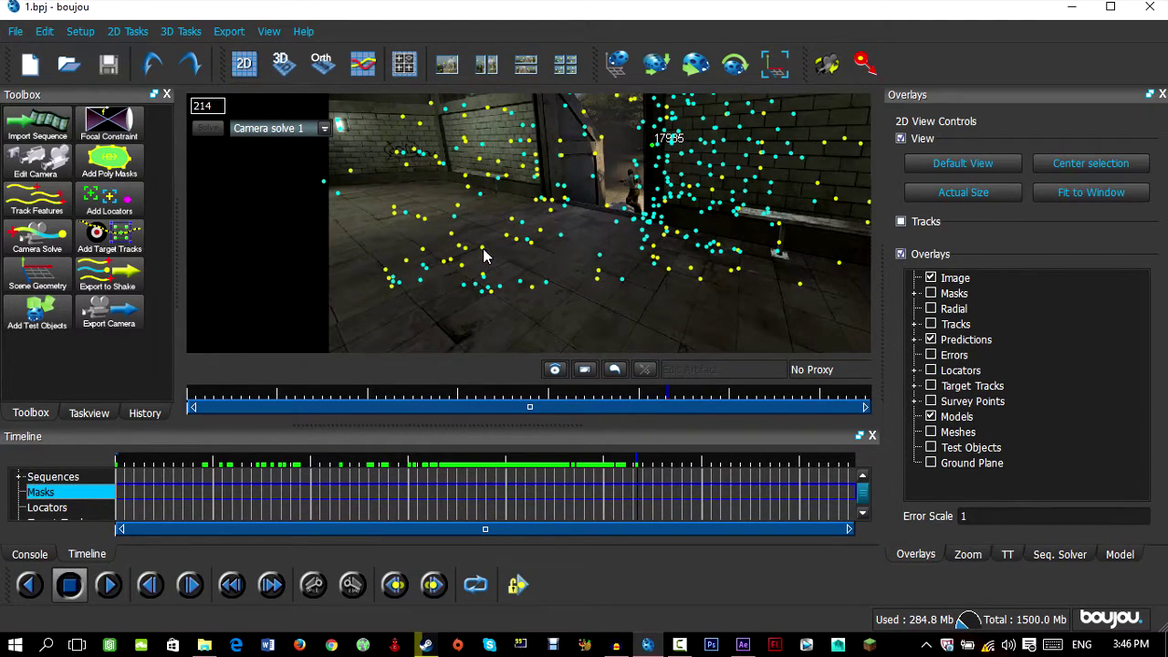
- Add an Origin hint on the selected floor track and update the coordinate frame
click(42, 286)
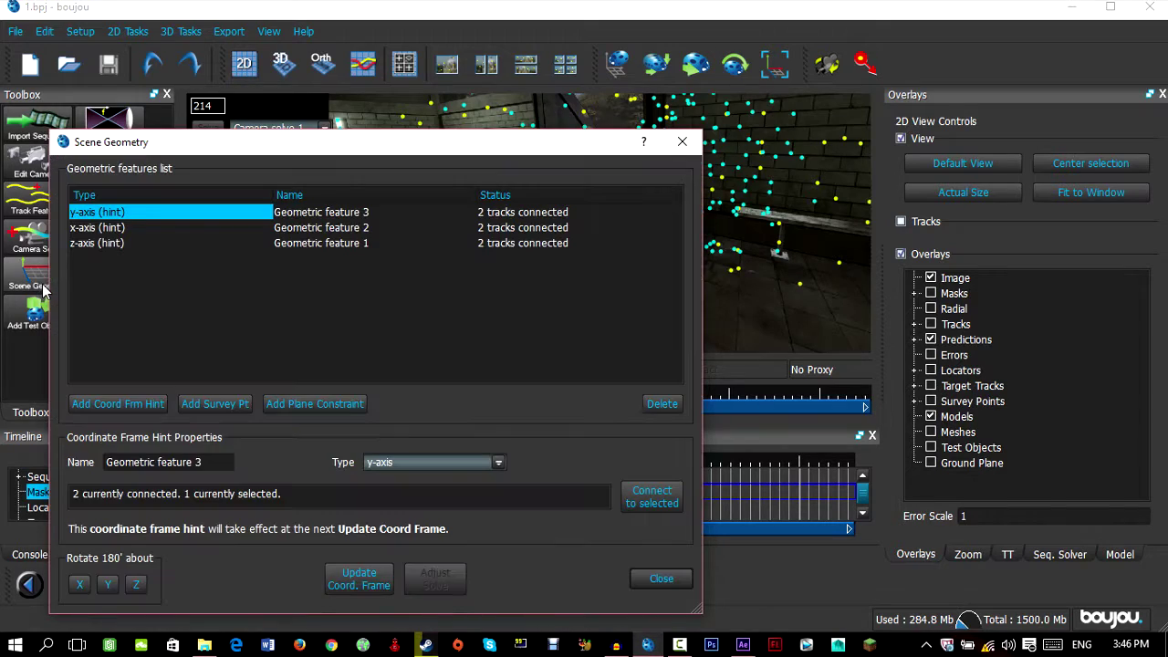
click(117, 403)
click(410, 462)
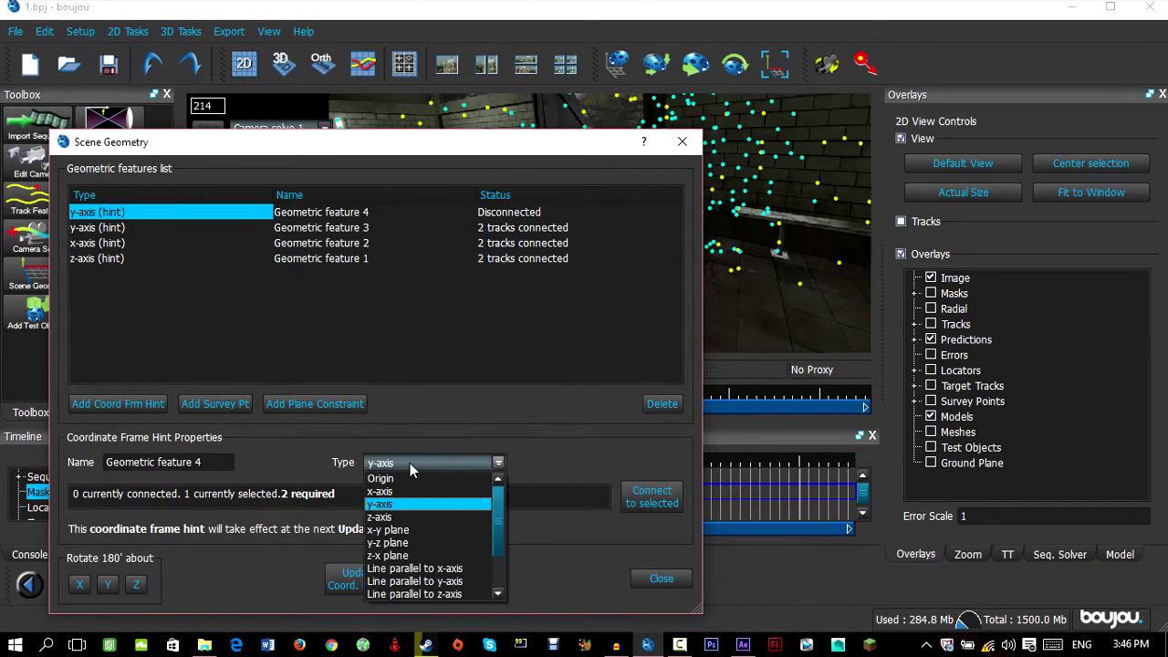
click(383, 478)
click(651, 496)
click(363, 581)
click(653, 581)
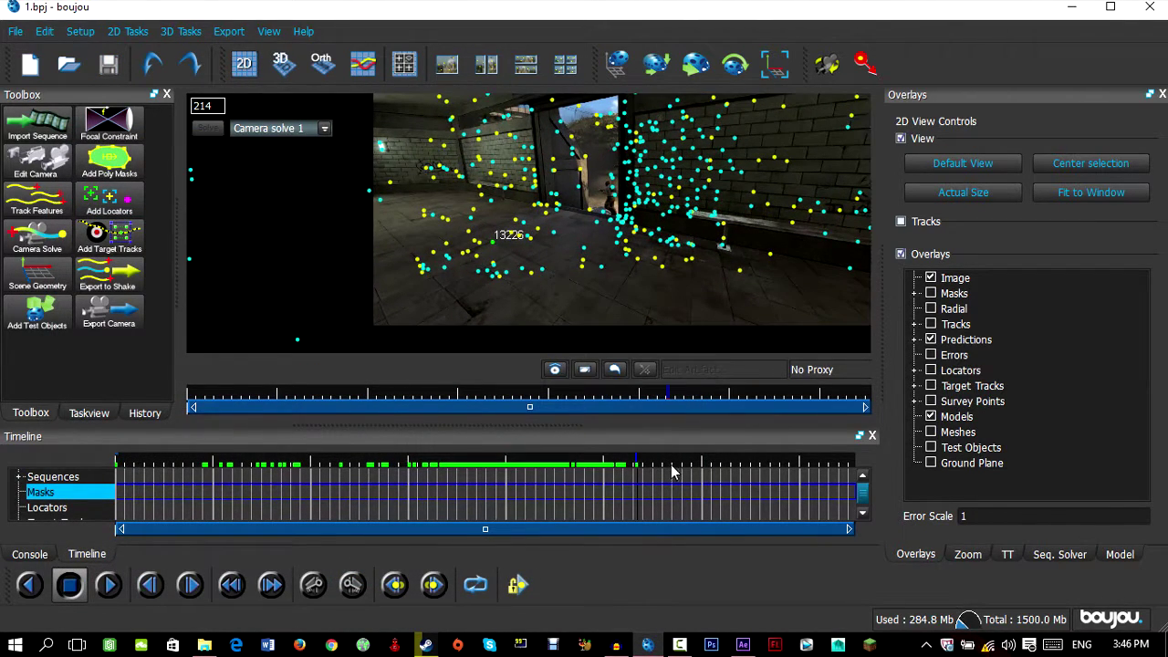
- At frame 192, flag wall-lamp track point 8745 for export
click(584, 485)
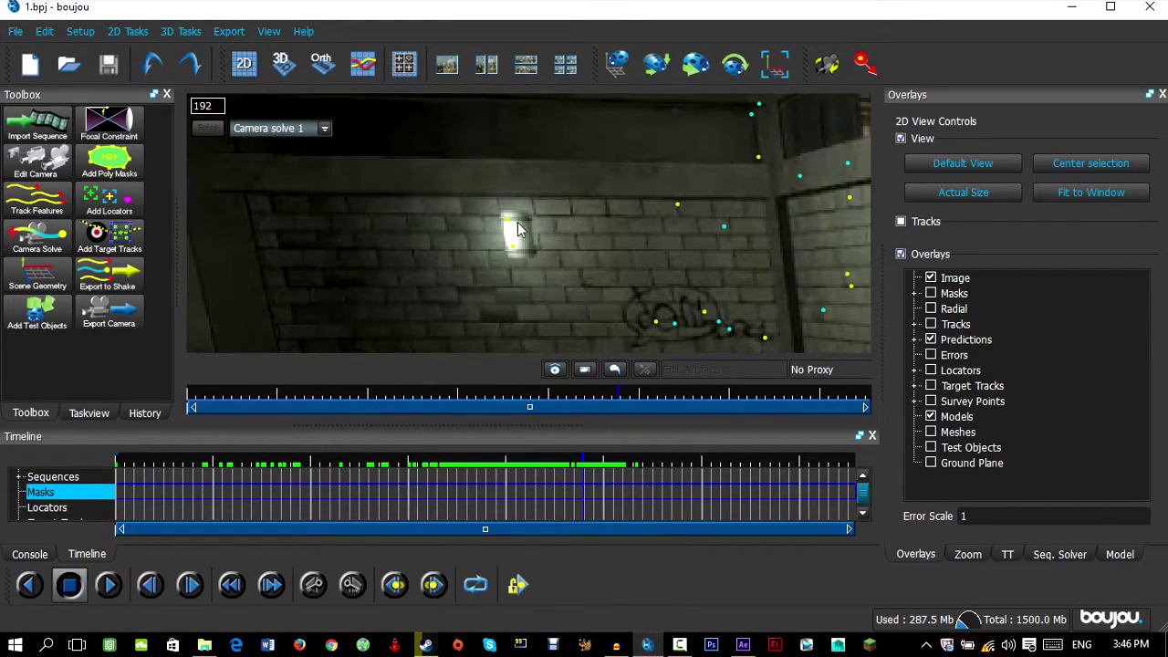
right_click(509, 228)
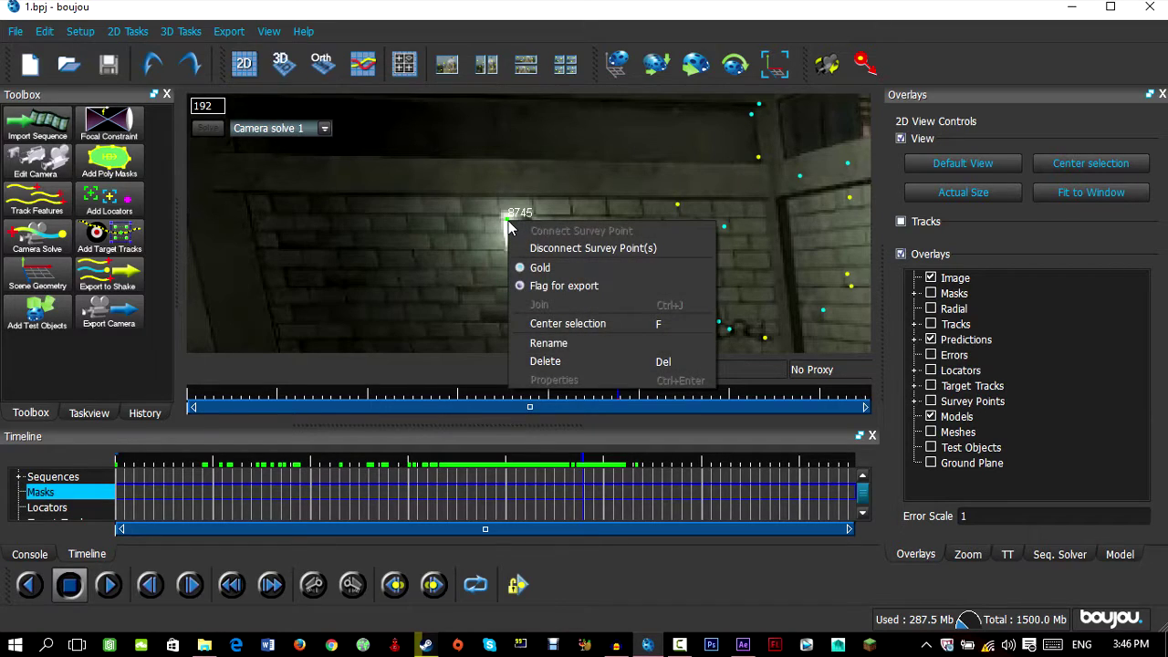
key(Escape)
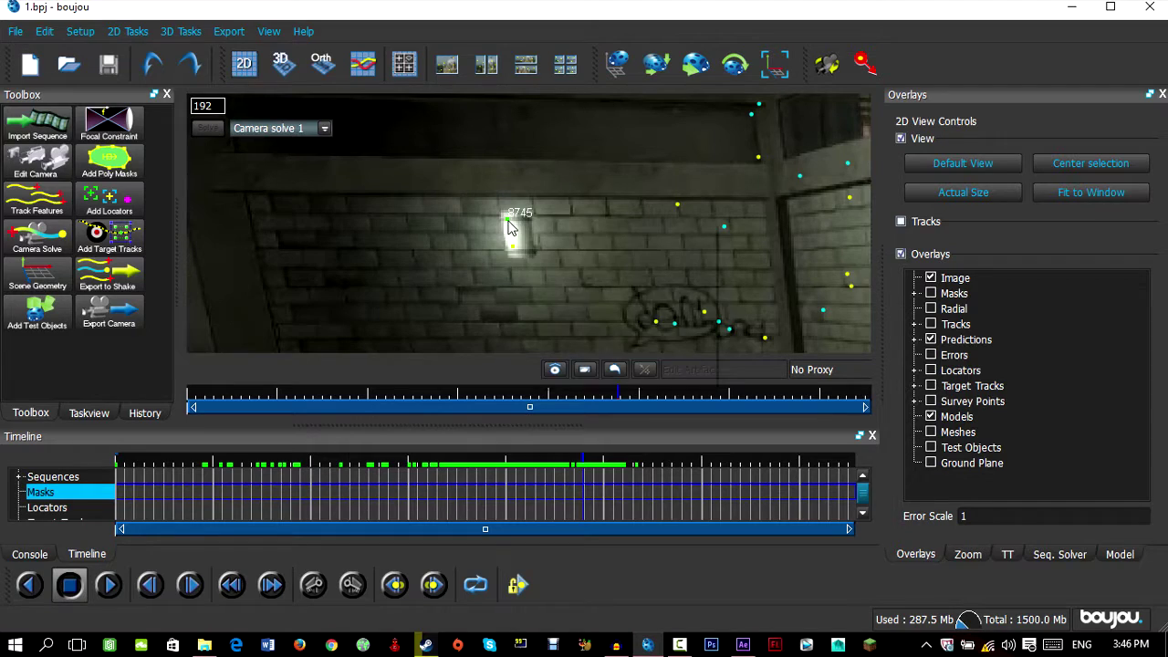
right_click(508, 224)
click(580, 285)
- Check track point 6900's options at frame 170, then scrub back to frame 91
scroll(484, 278, down, 5)
click(547, 482)
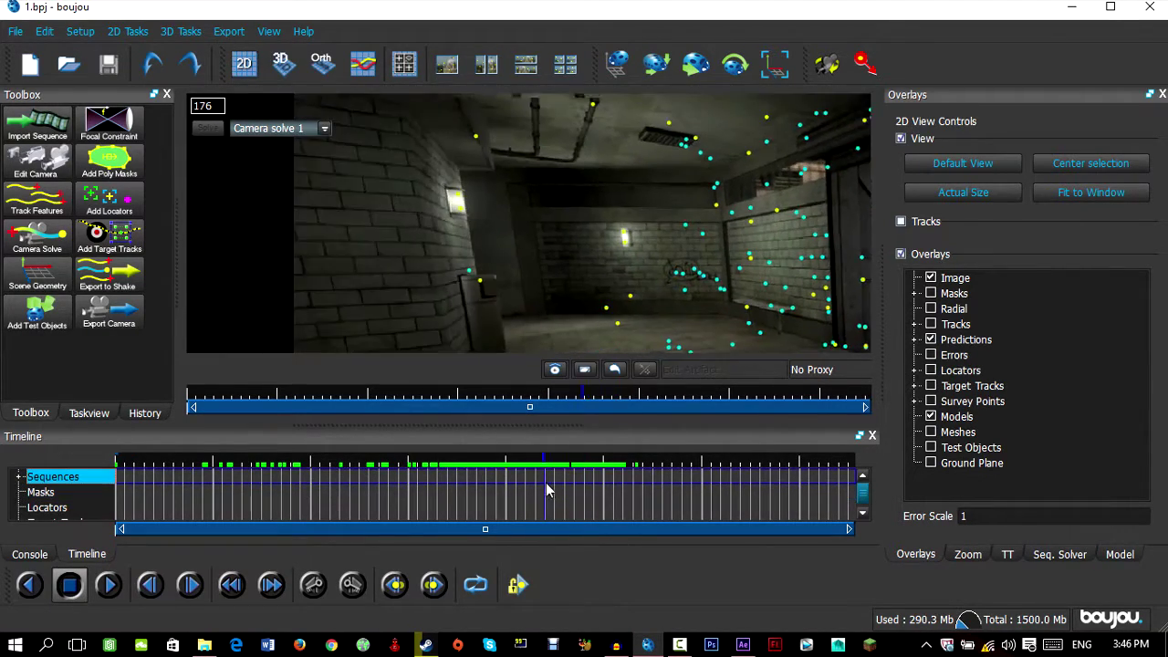
scroll(514, 212, up, 3)
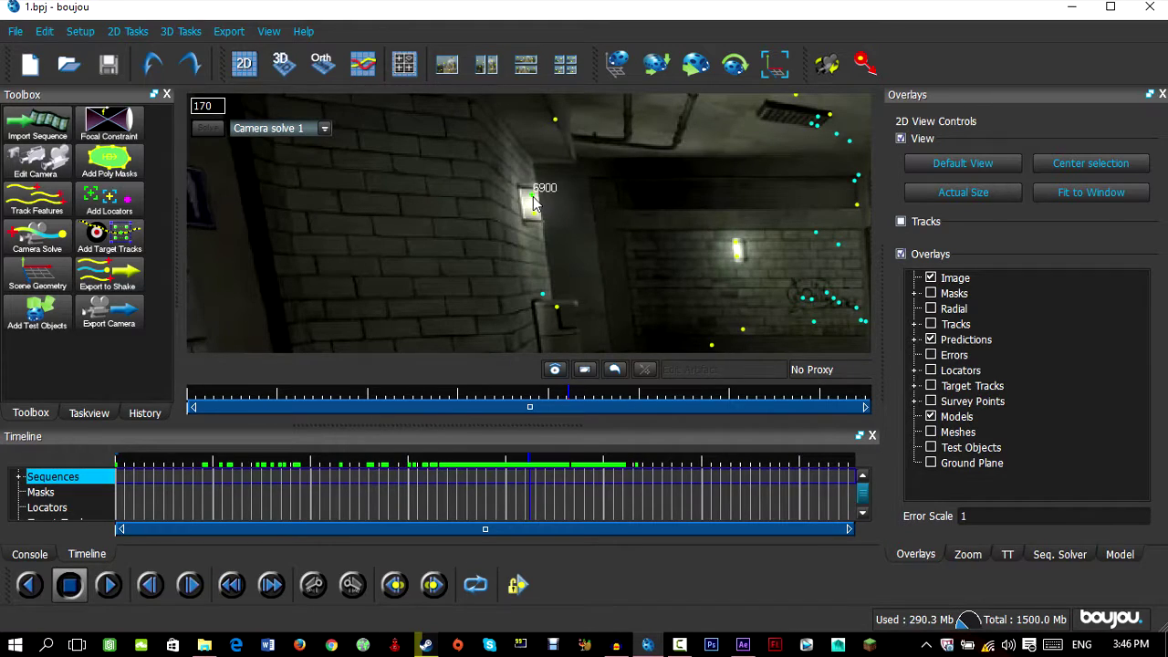
right_click(533, 203)
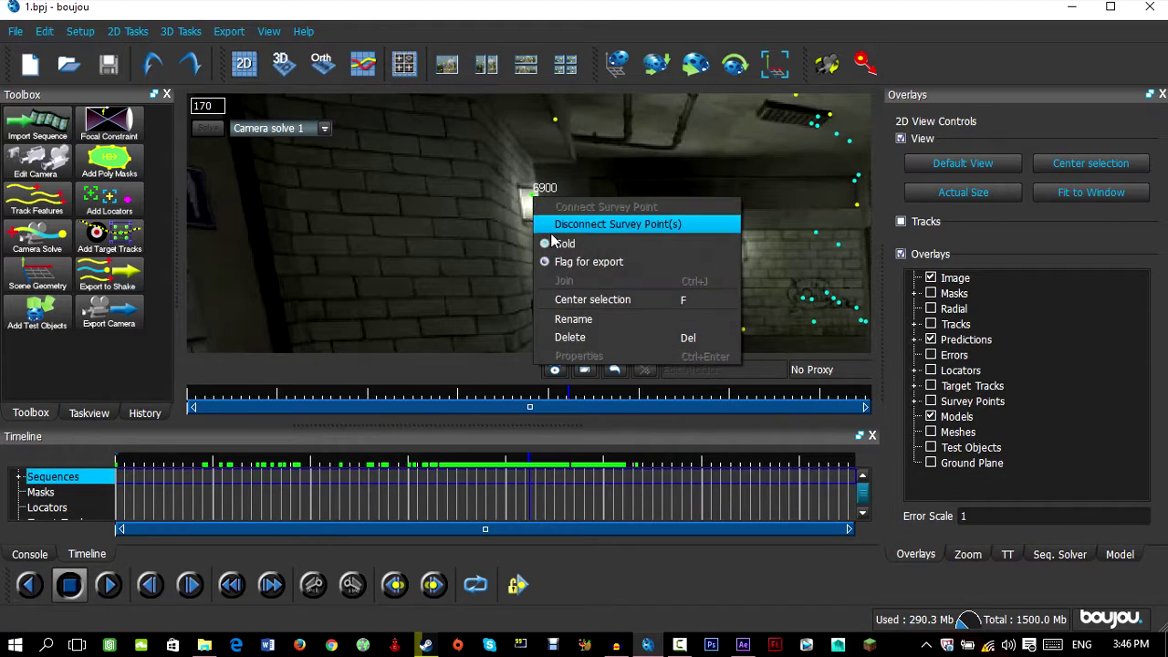
click(466, 245)
scroll(470, 252, down, 5)
drag(561, 479, 439, 482)
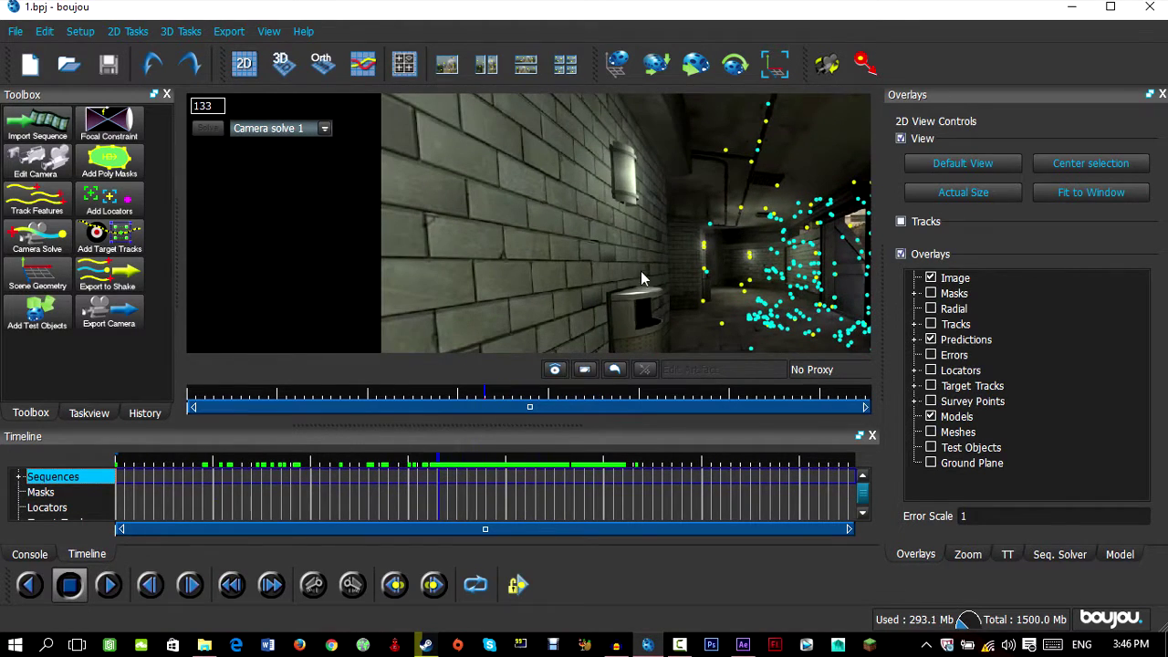
scroll(663, 173, up, 2)
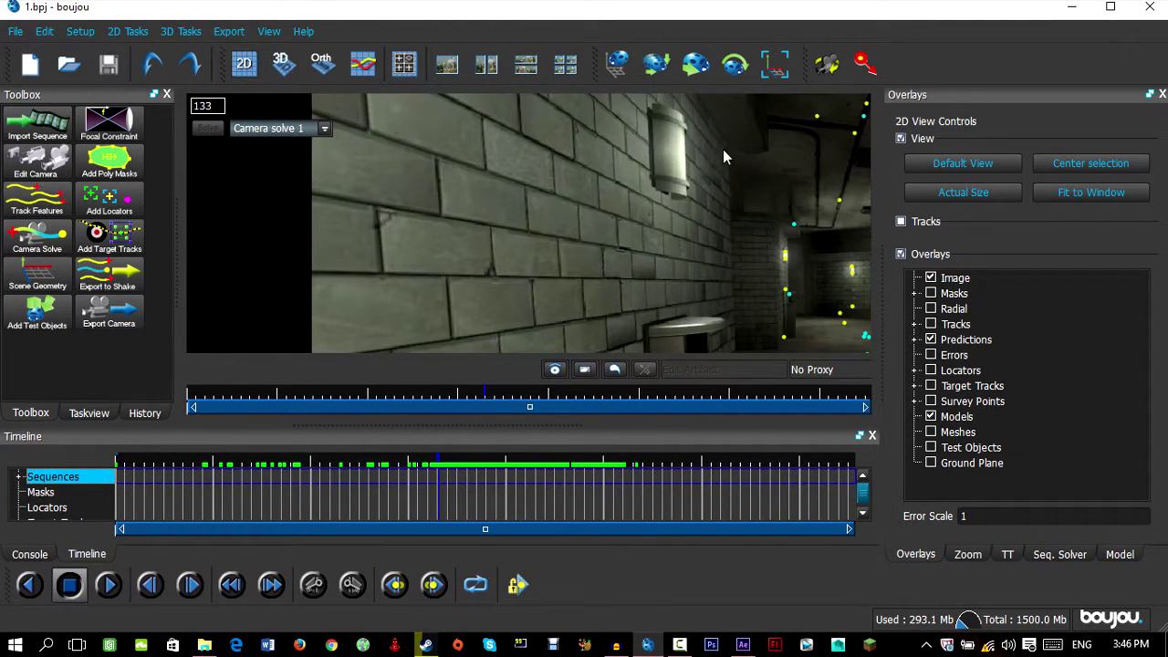
scroll(643, 226, down, 2)
drag(447, 483, 160, 486)
scroll(672, 337, down, 2)
scroll(783, 220, up, 5)
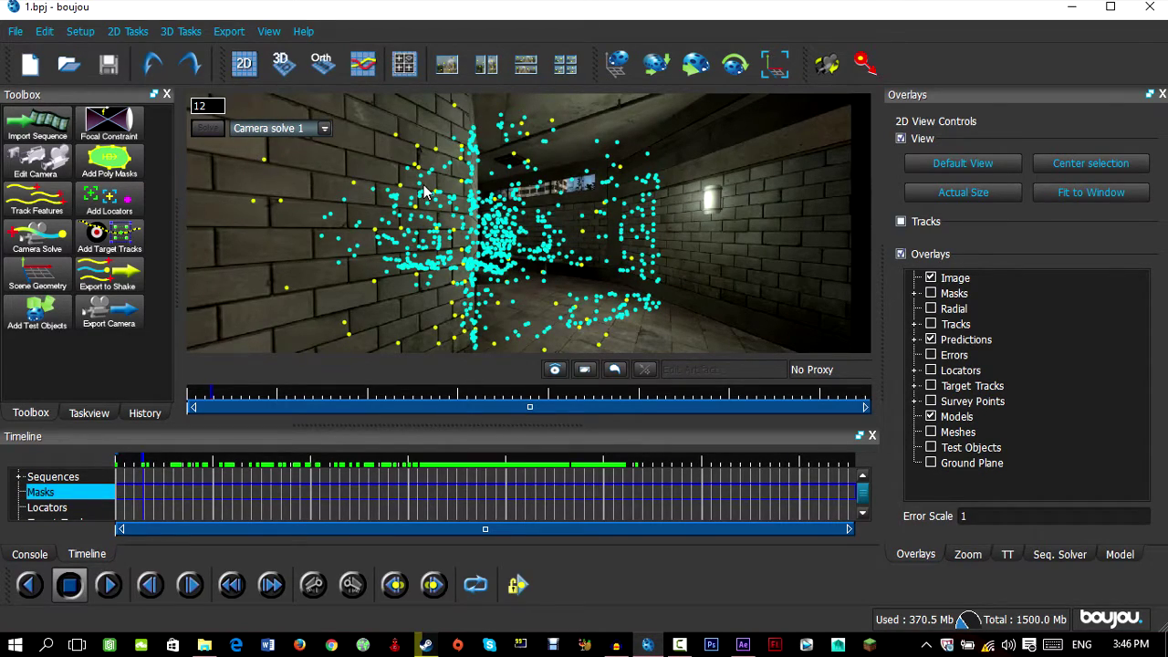
- Set up the camera export with Sequence 1 and After Effects (Maya) format
click(233, 32)
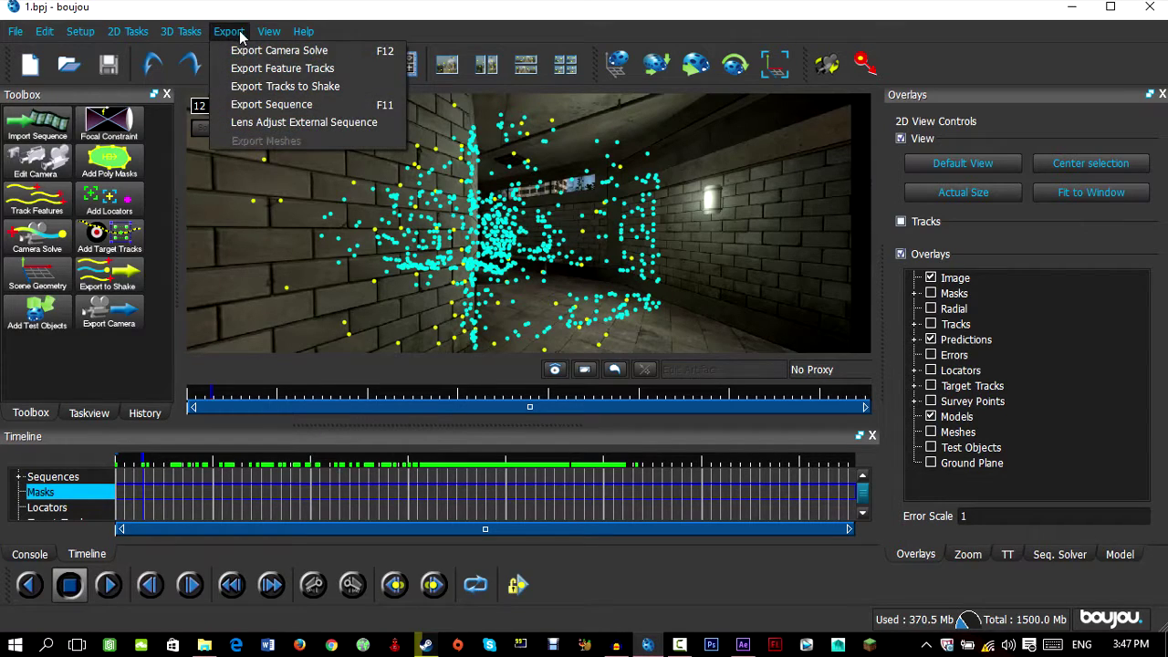
click(299, 57)
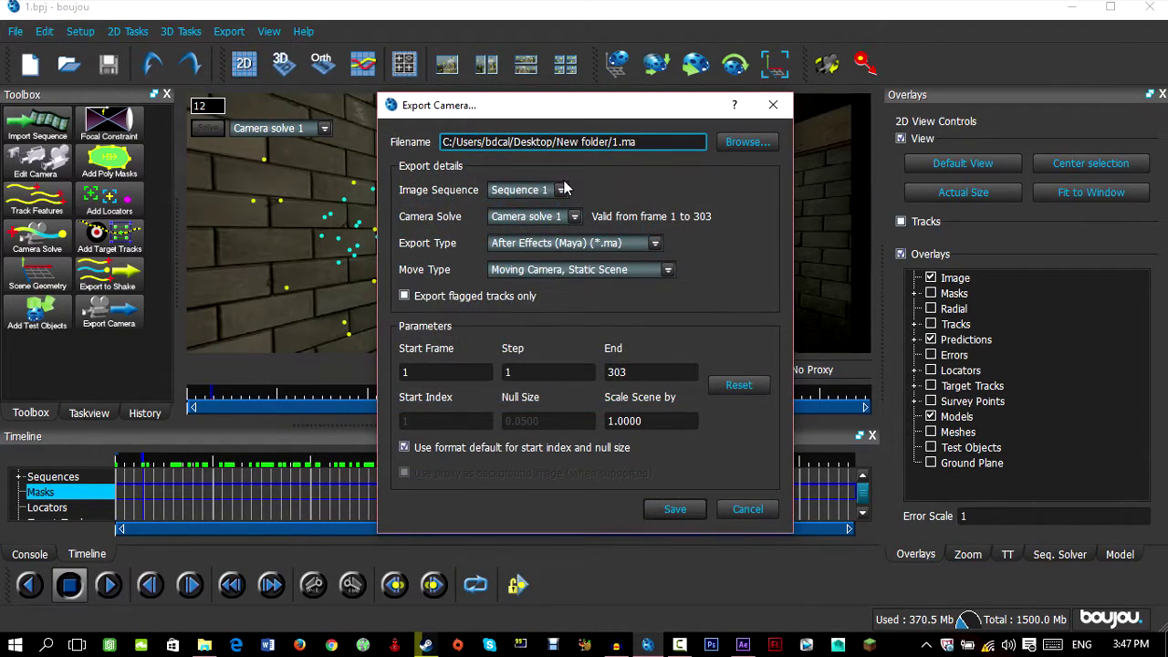
click(573, 219)
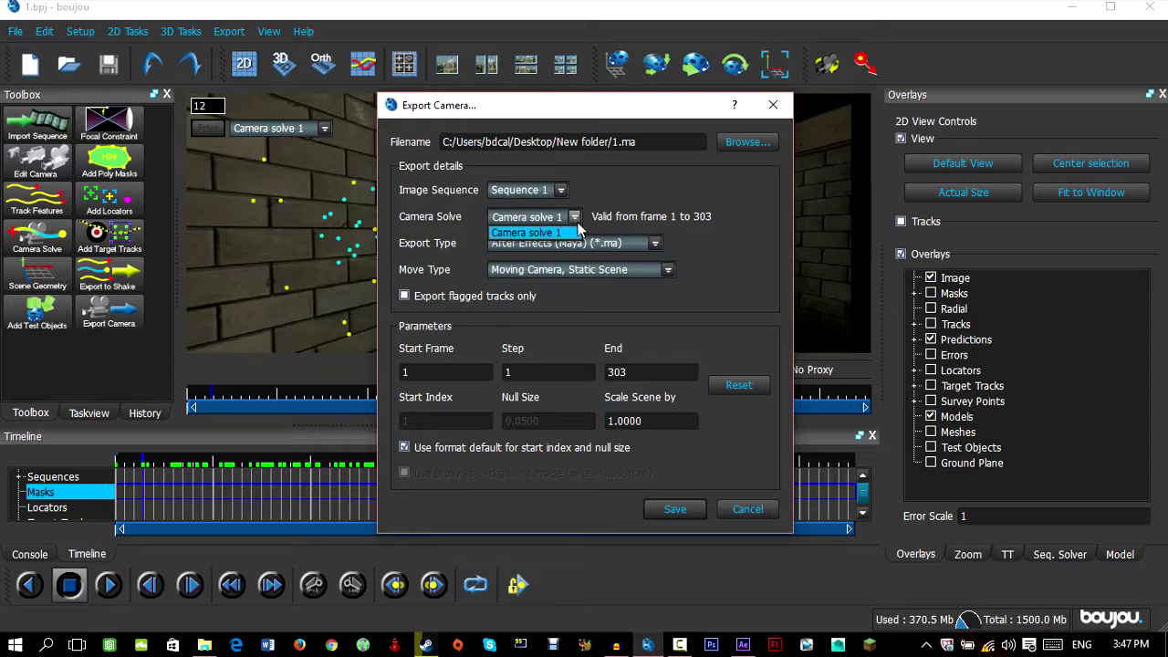
click(560, 191)
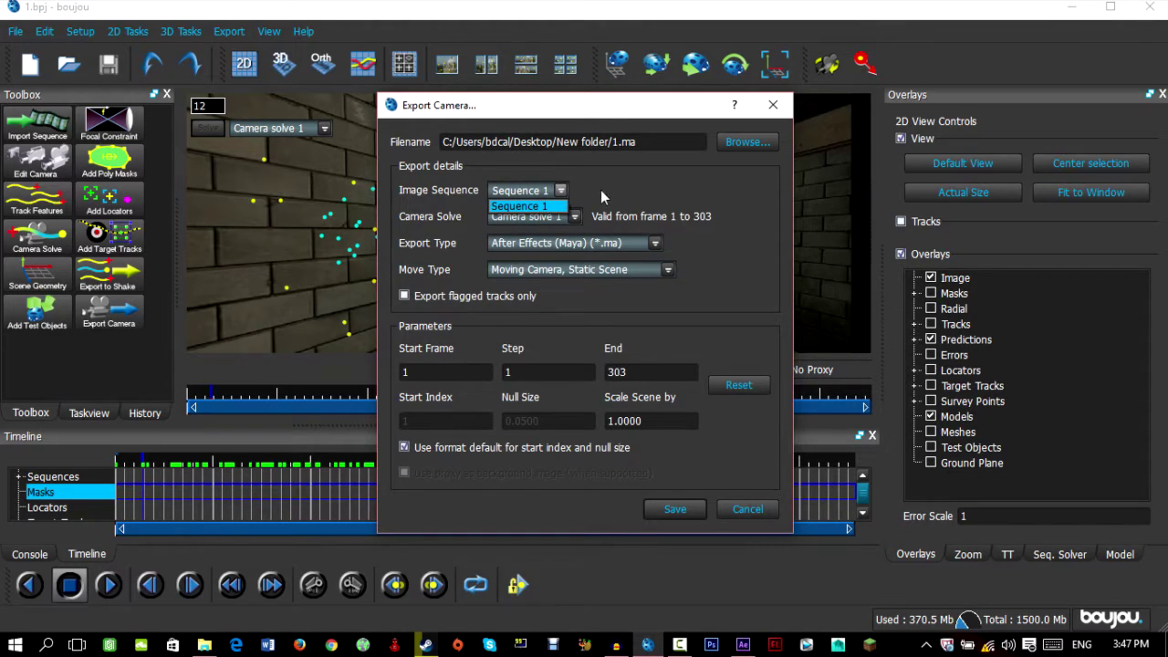
click(637, 190)
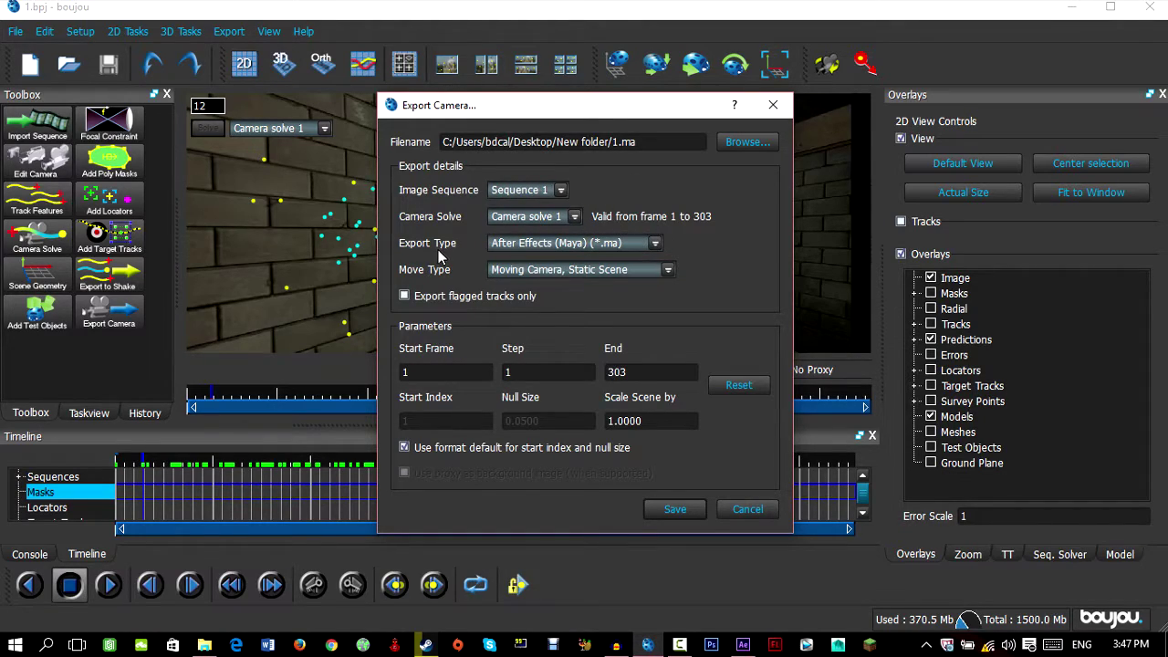
click(571, 252)
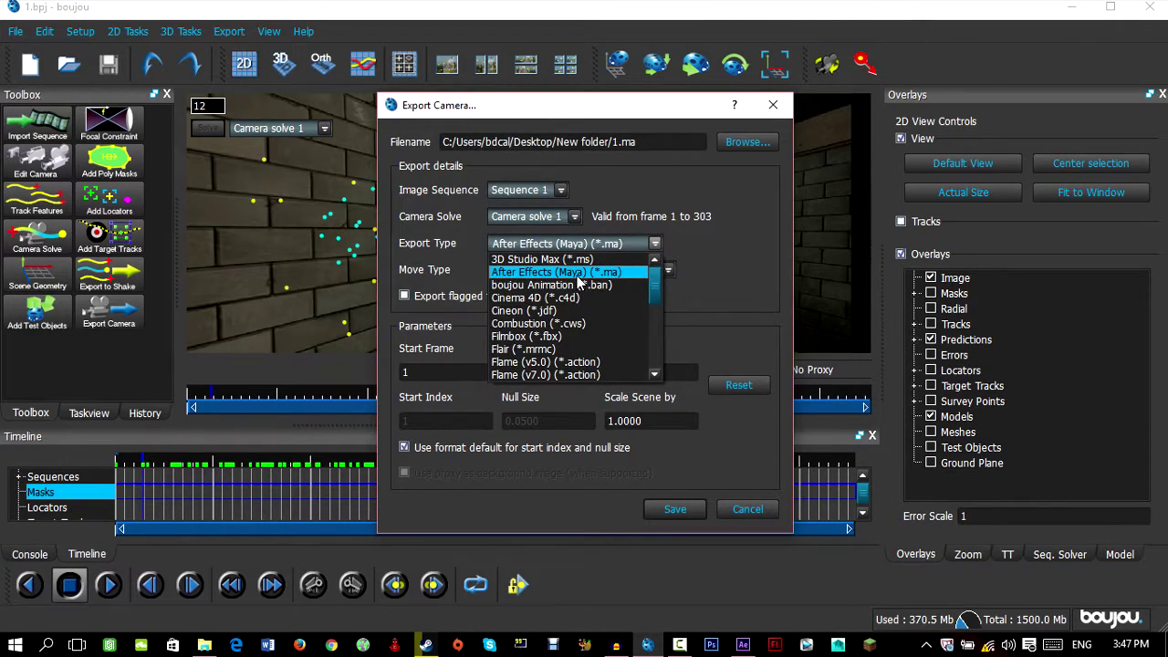
click(576, 276)
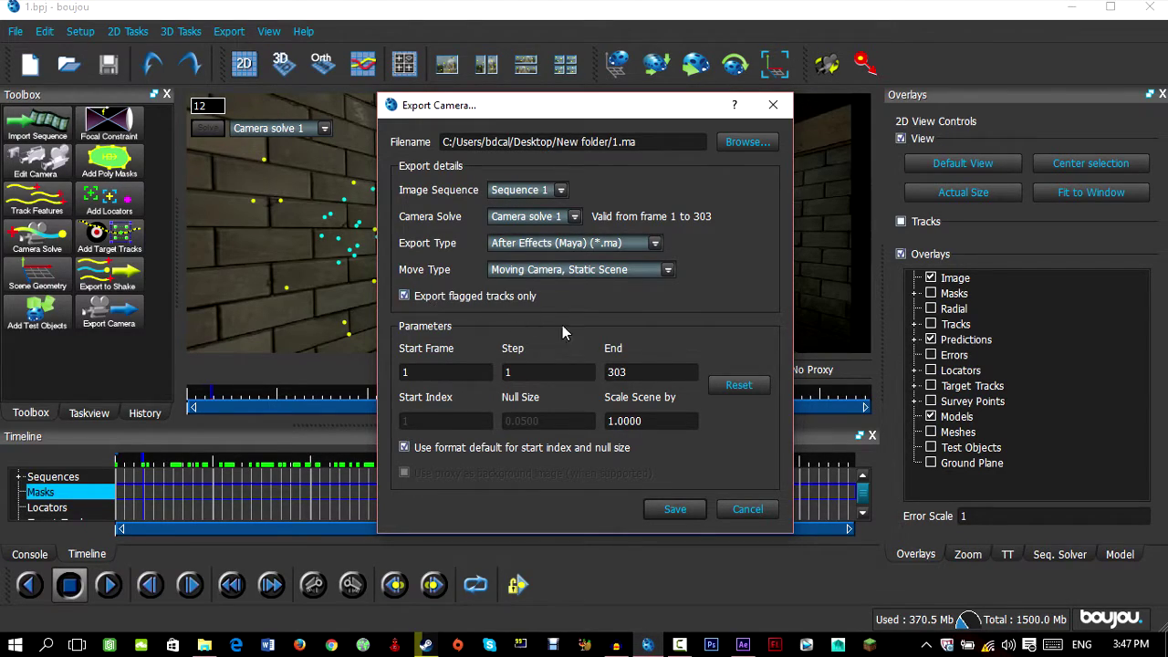
double_click(664, 418)
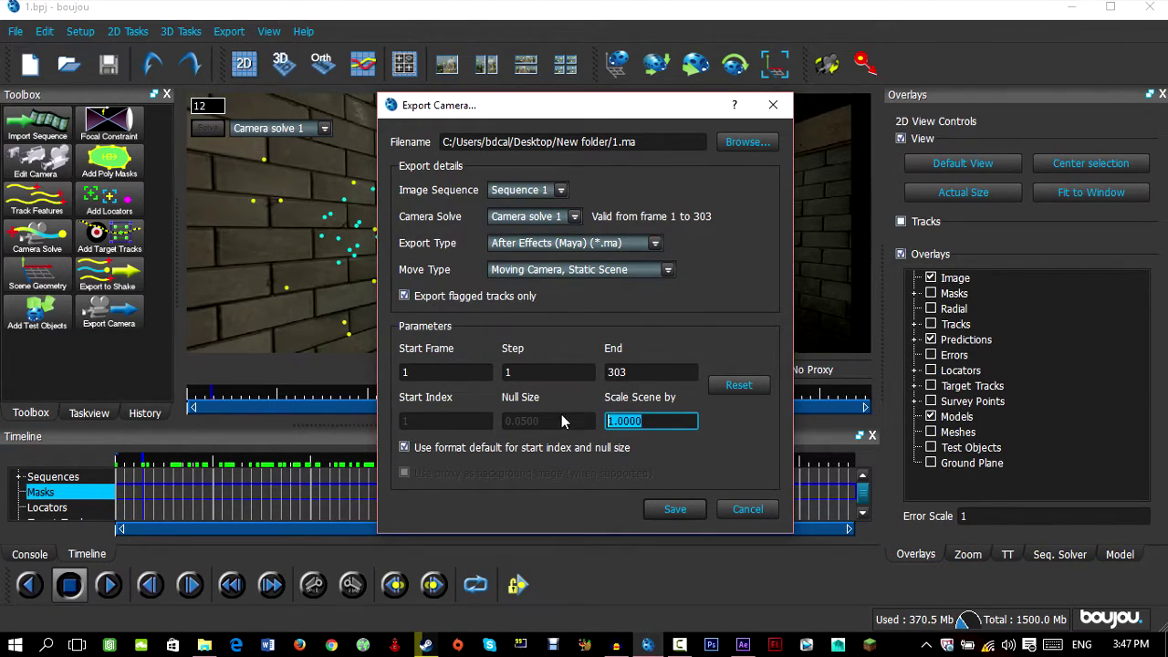
- Save the export as 1.ma in New folder, overwriting the existing file
click(744, 144)
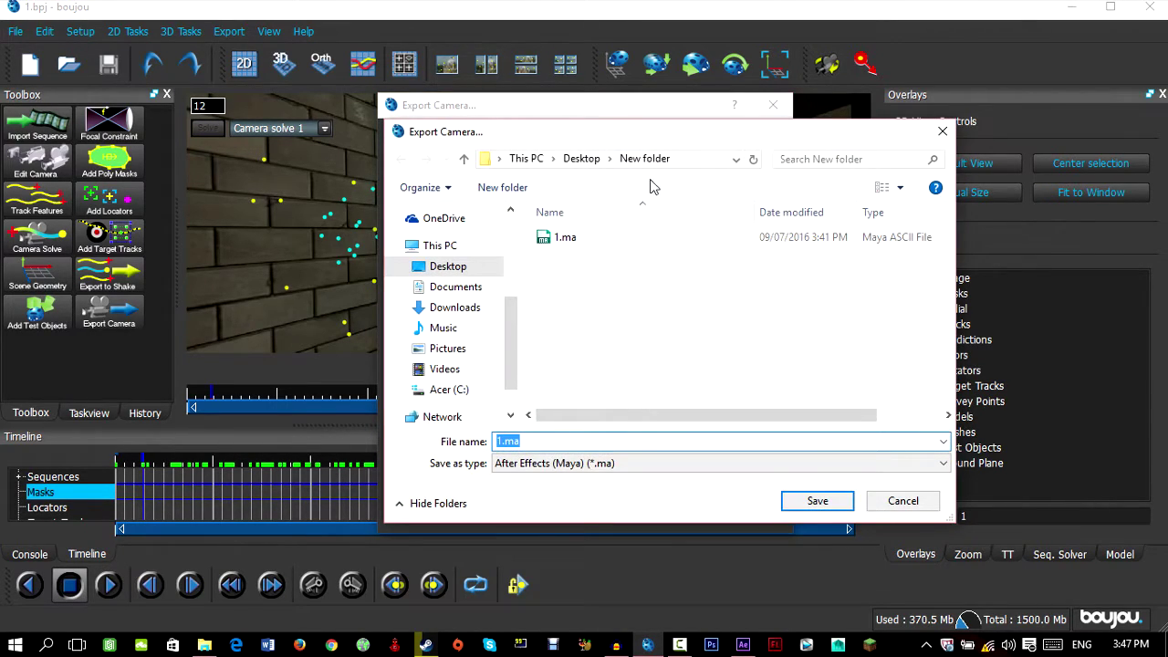
click(830, 505)
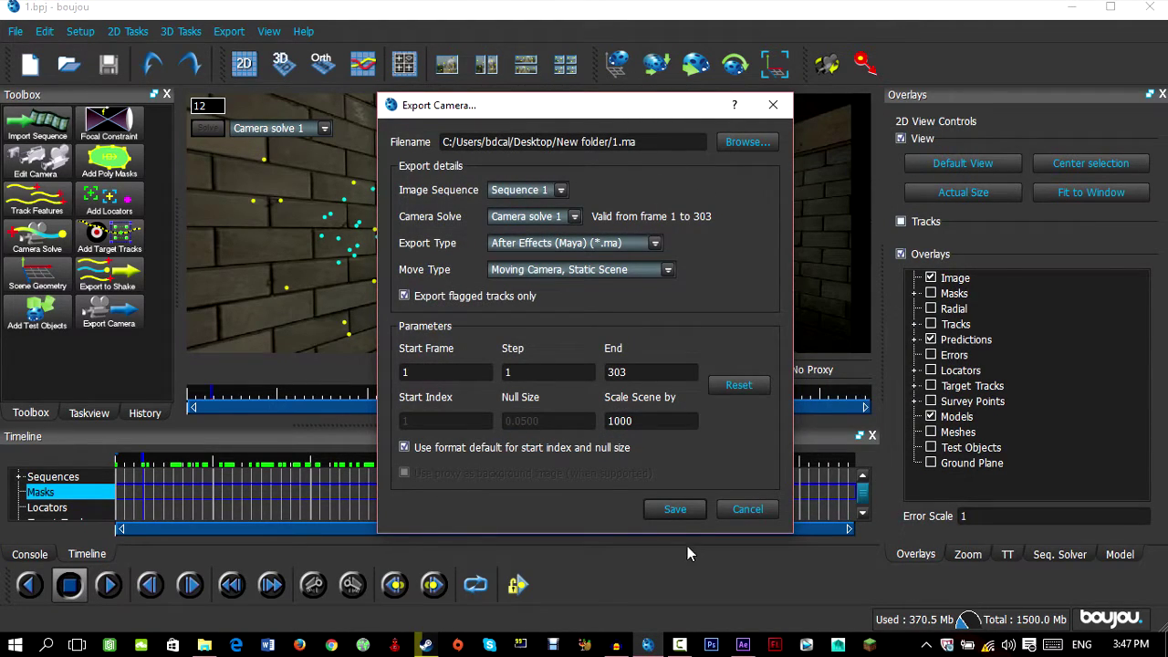
click(620, 141)
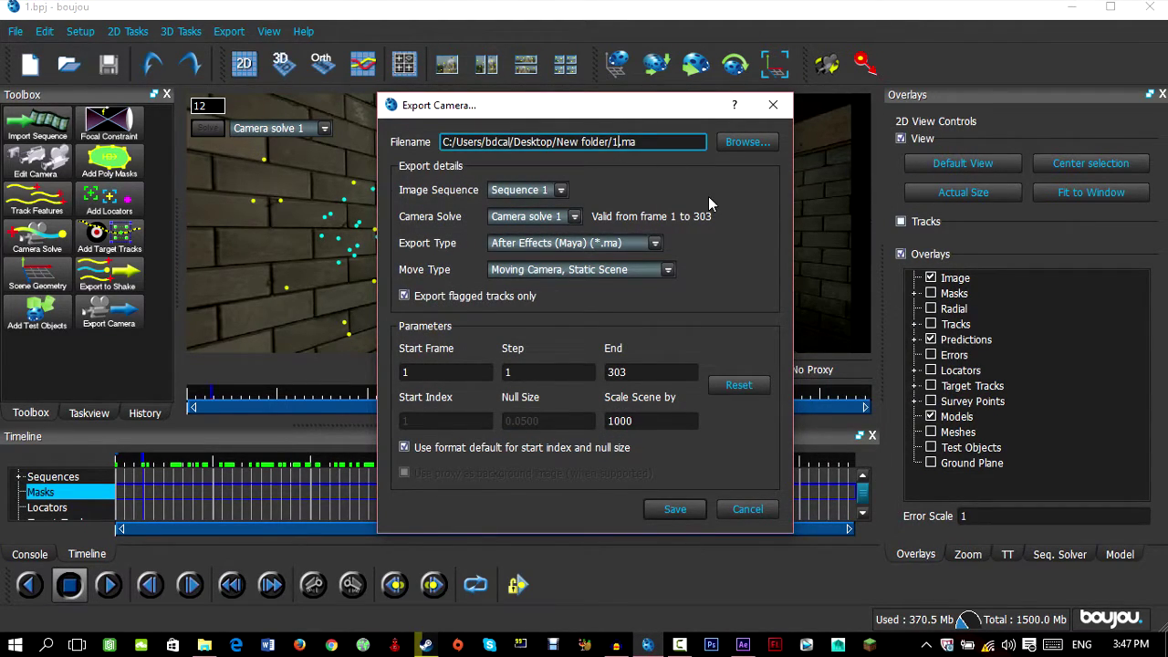
click(666, 508)
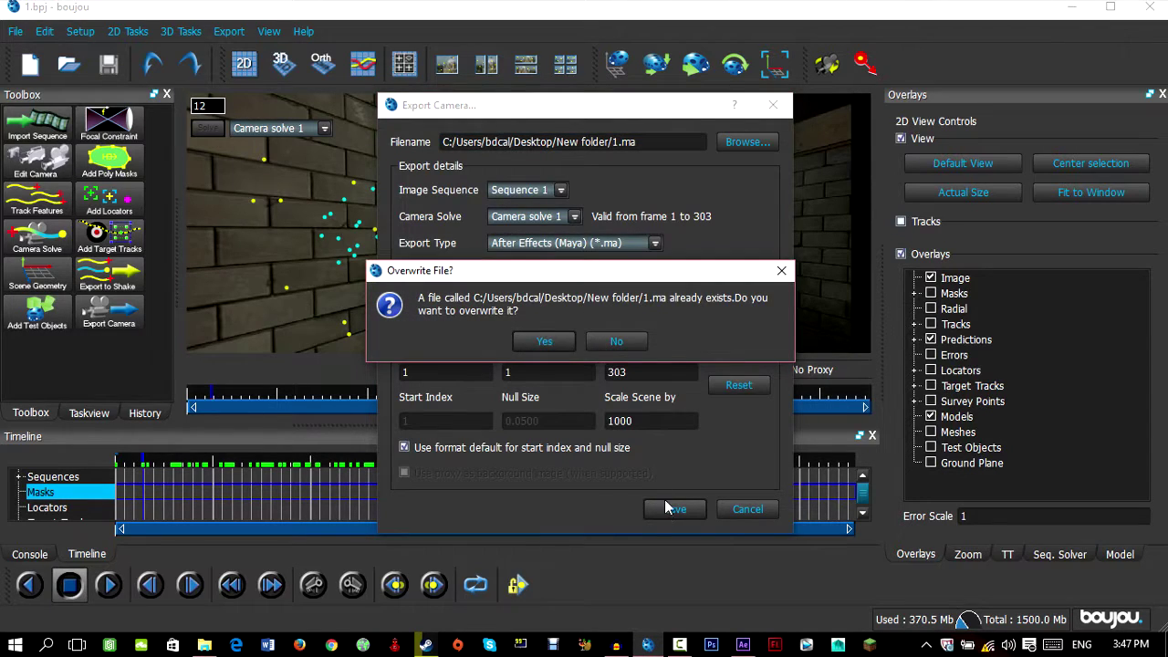
click(550, 341)
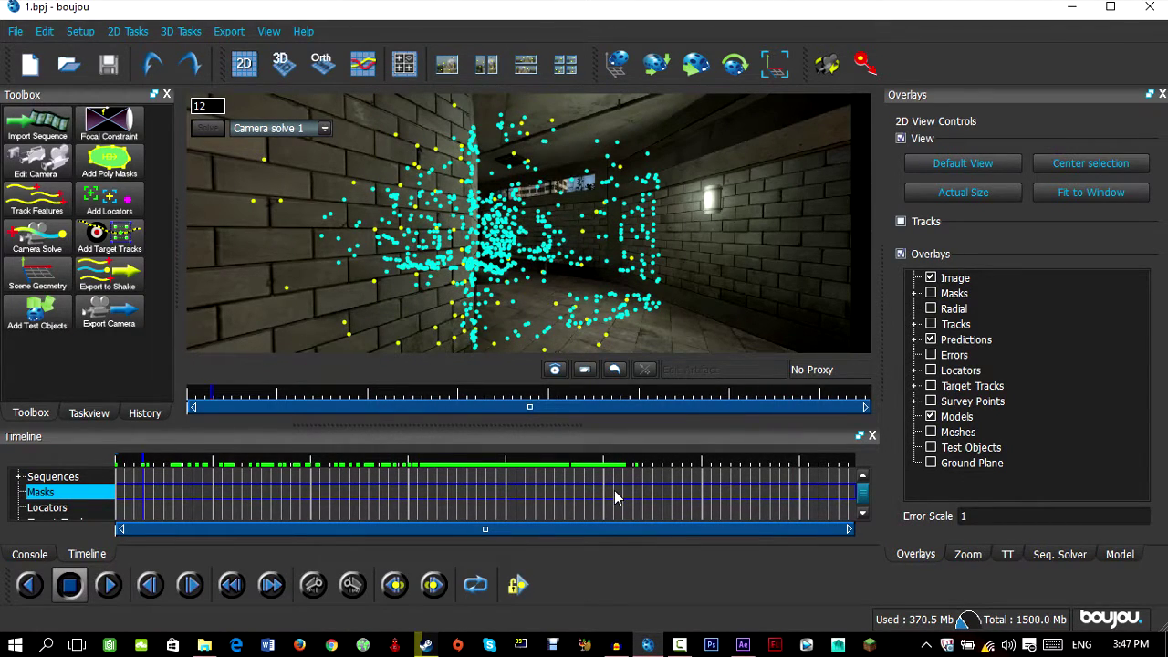
- Drag 1.ma from New folder in File Explorer into the After Effects Project panel
click(742, 645)
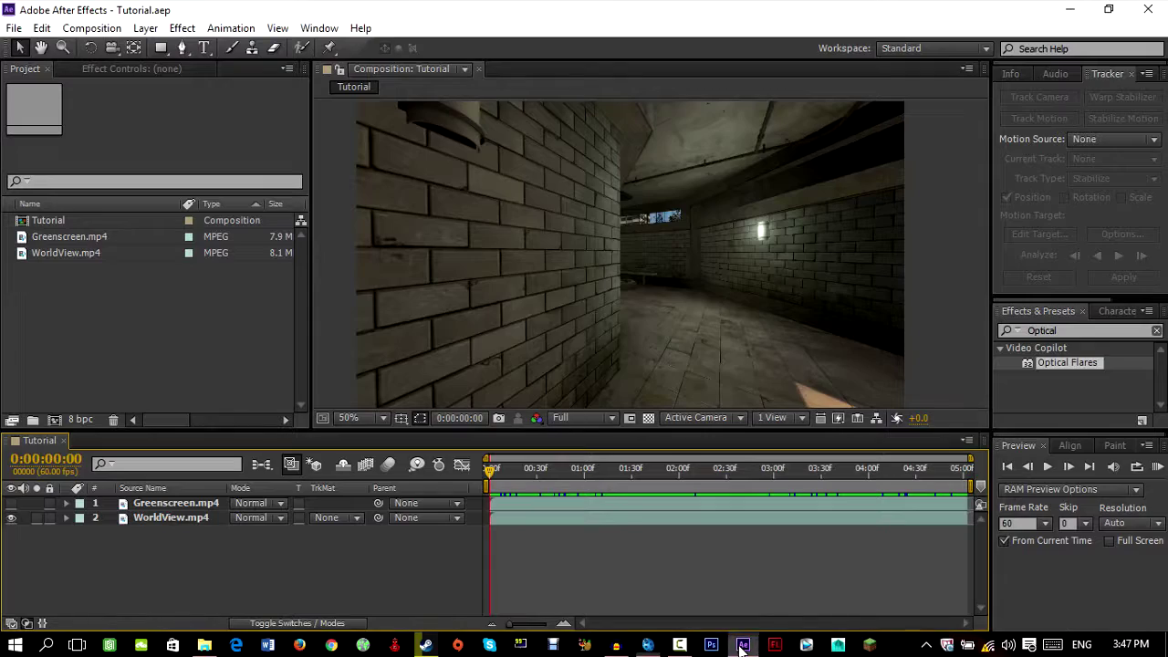
click(205, 645)
scroll(620, 301, down, 10)
scroll(985, 261, up, 10)
click(306, 155)
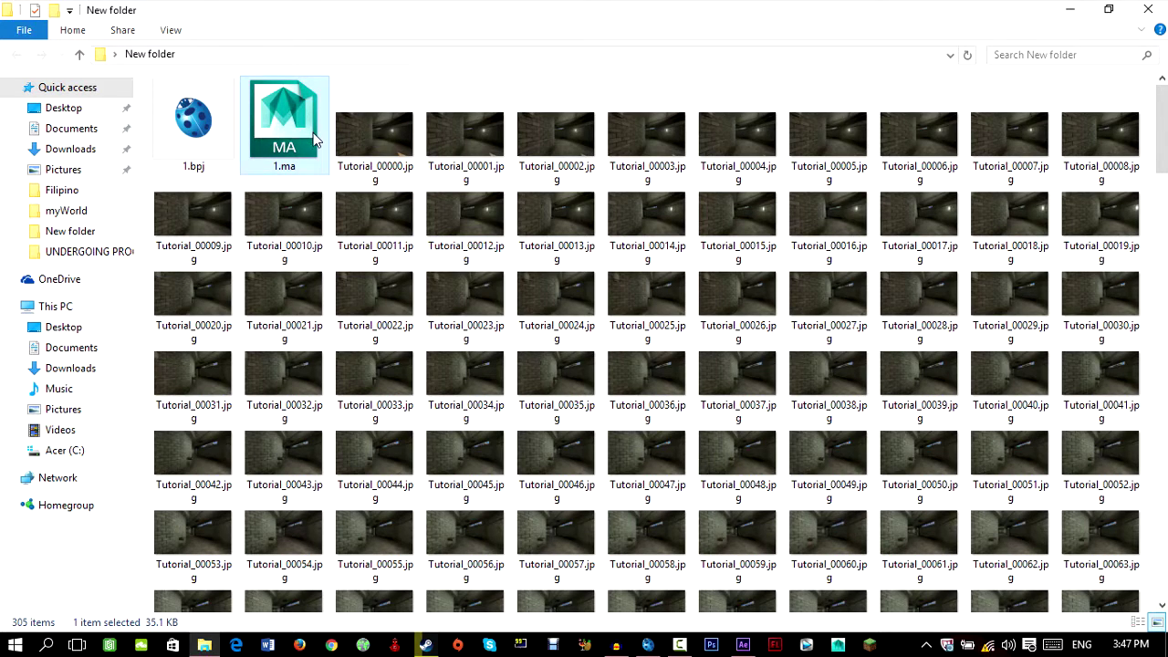
drag(313, 137, 36, 274)
click(40, 239)
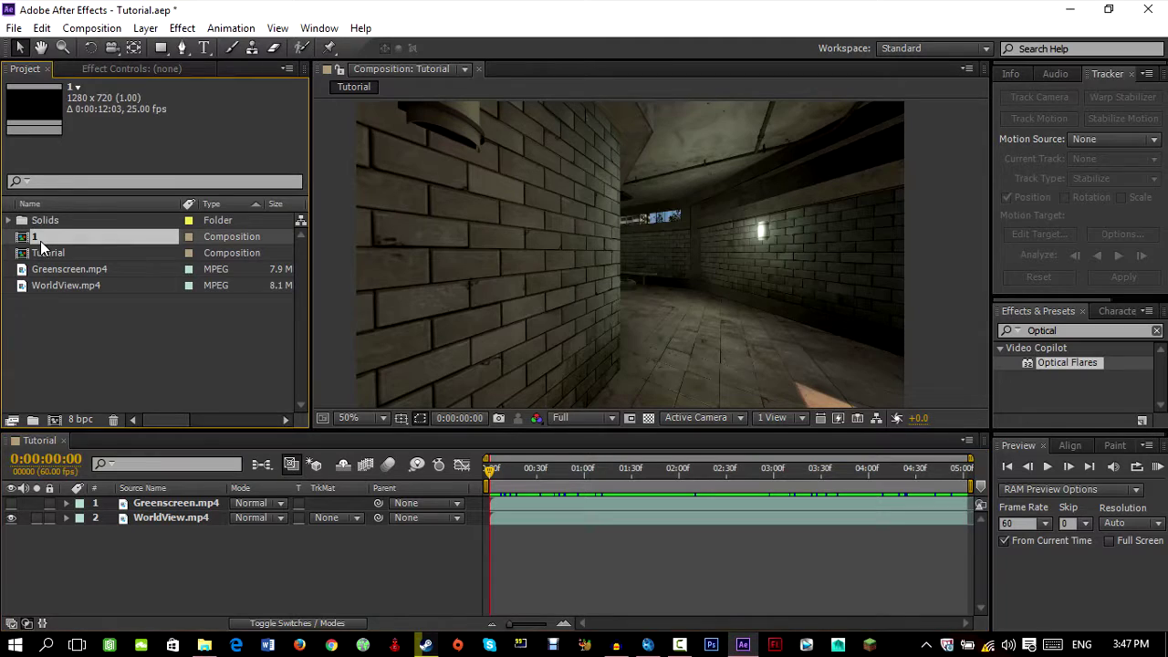
click(51, 253)
- Copy comp 1's two nulls and camera into the Tutorial comp and save the project
double_click(51, 236)
drag(211, 588, 128, 497)
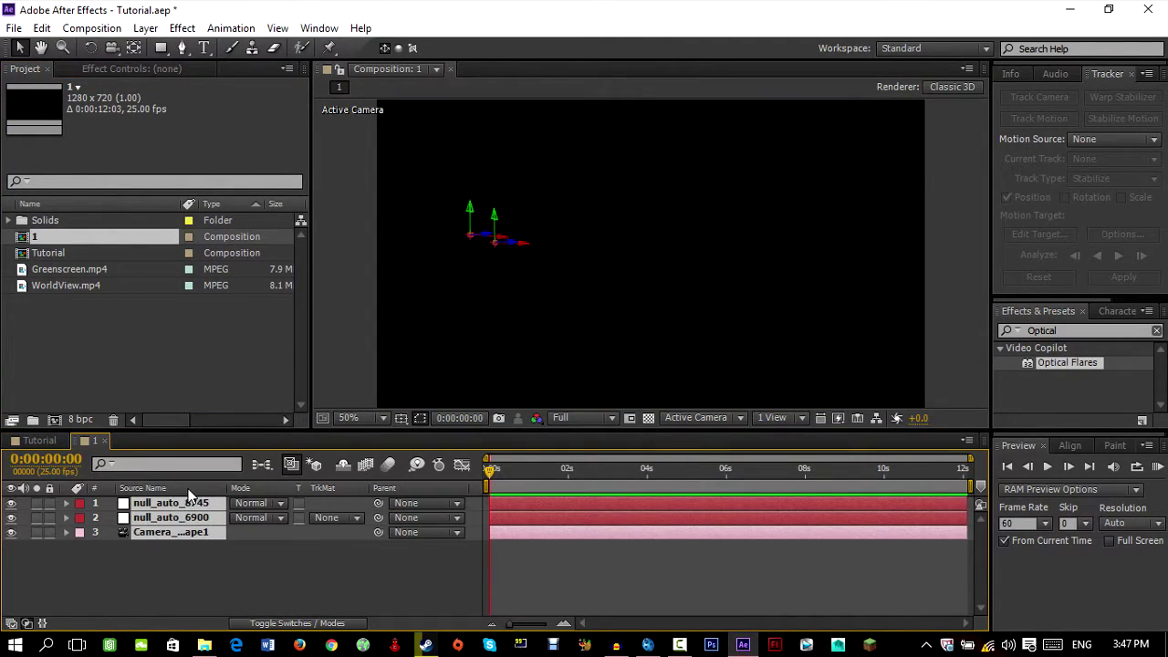
key(ctrl+c)
click(40, 439)
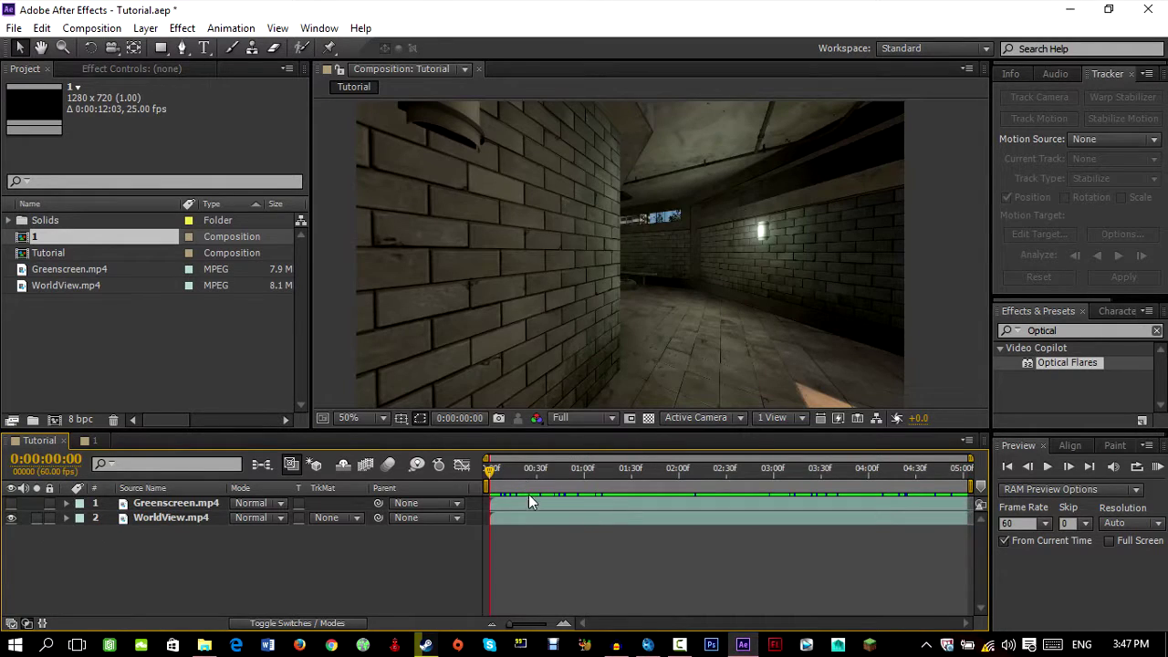
key(ctrl+v)
key(ctrl+s)
- Preview the Tutorial comp and scrub back to its start
key(space)
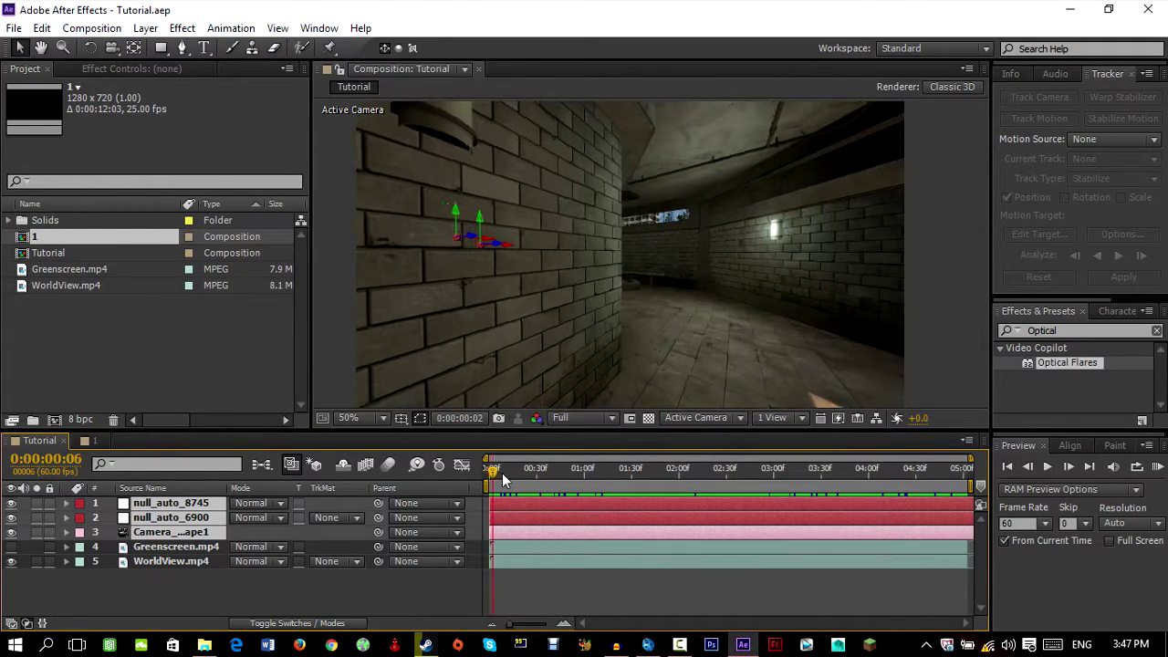
alt+scroll(737, 548, down, 3)
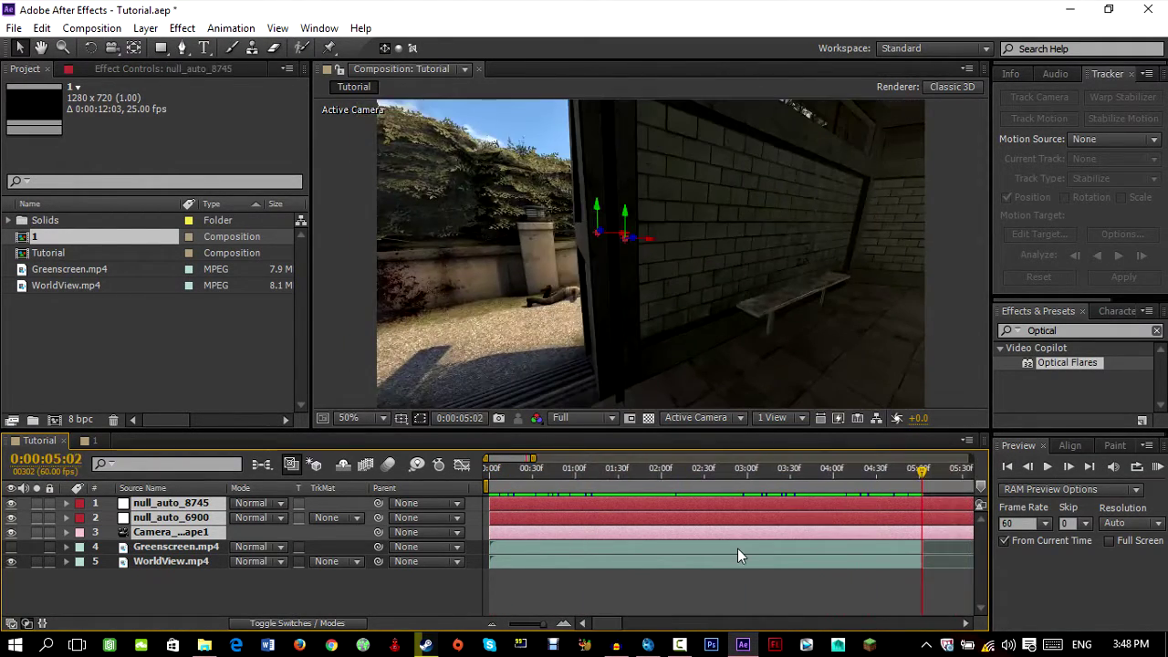
mouse_move(586, 495)
mouse_down()
mouse_move(487, 492)
mouse_move(570, 493)
mouse_up()
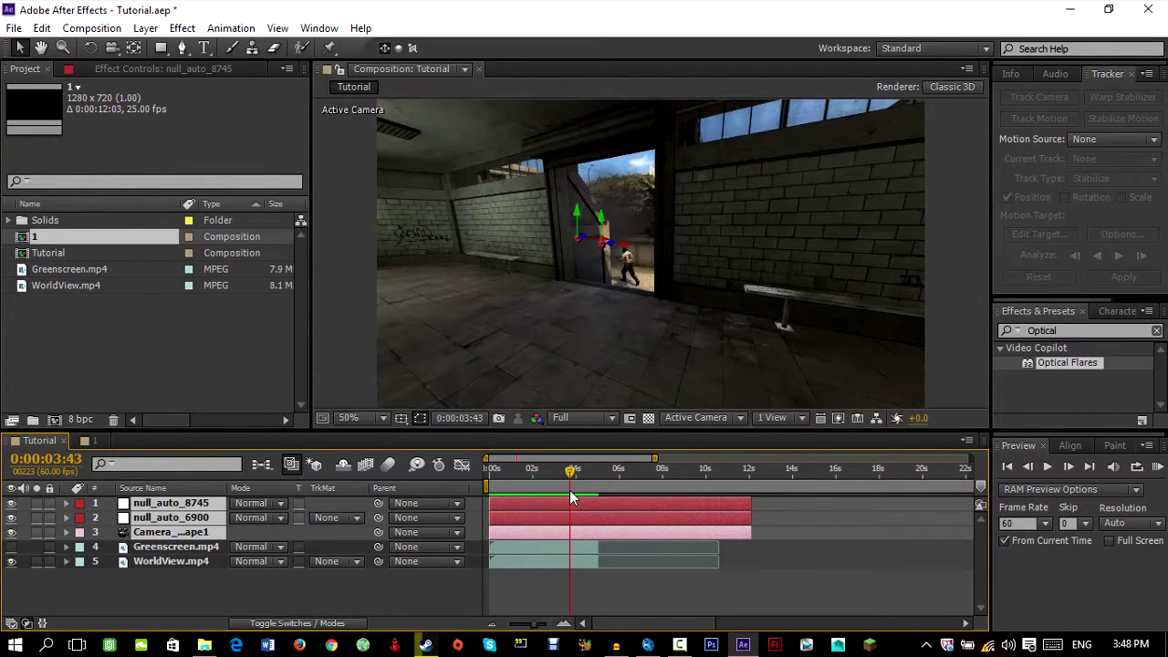
alt+scroll(574, 497, up, 2)
alt+scroll(604, 629, up, 1)
alt+scroll(603, 629, down, 1)
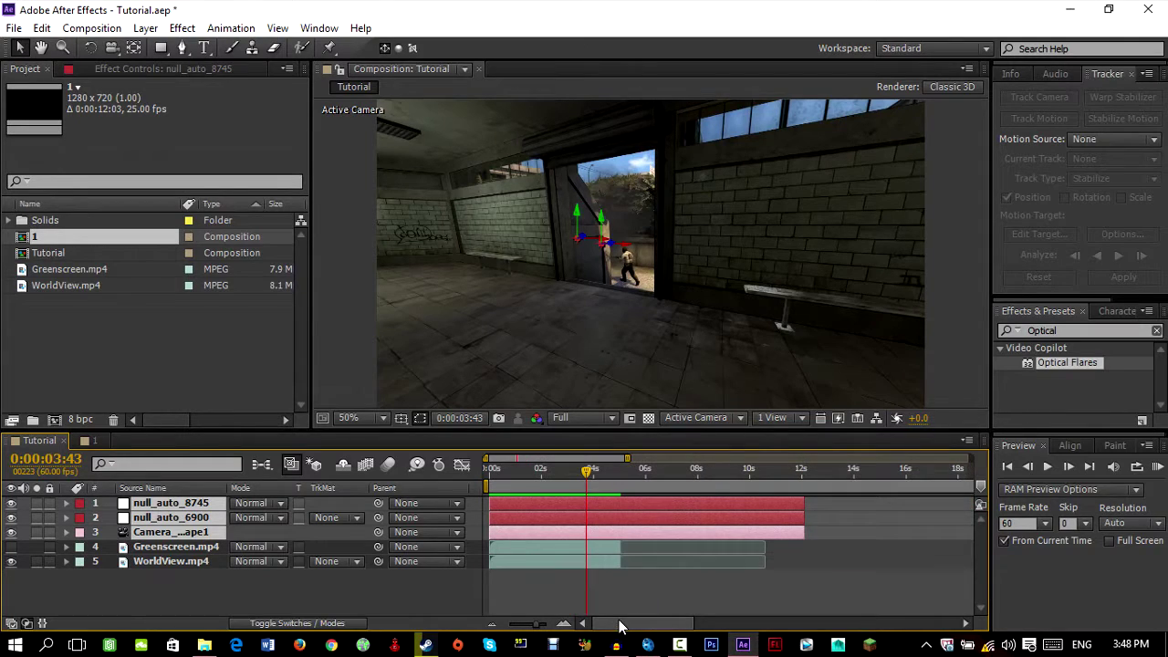
drag(572, 500, 483, 488)
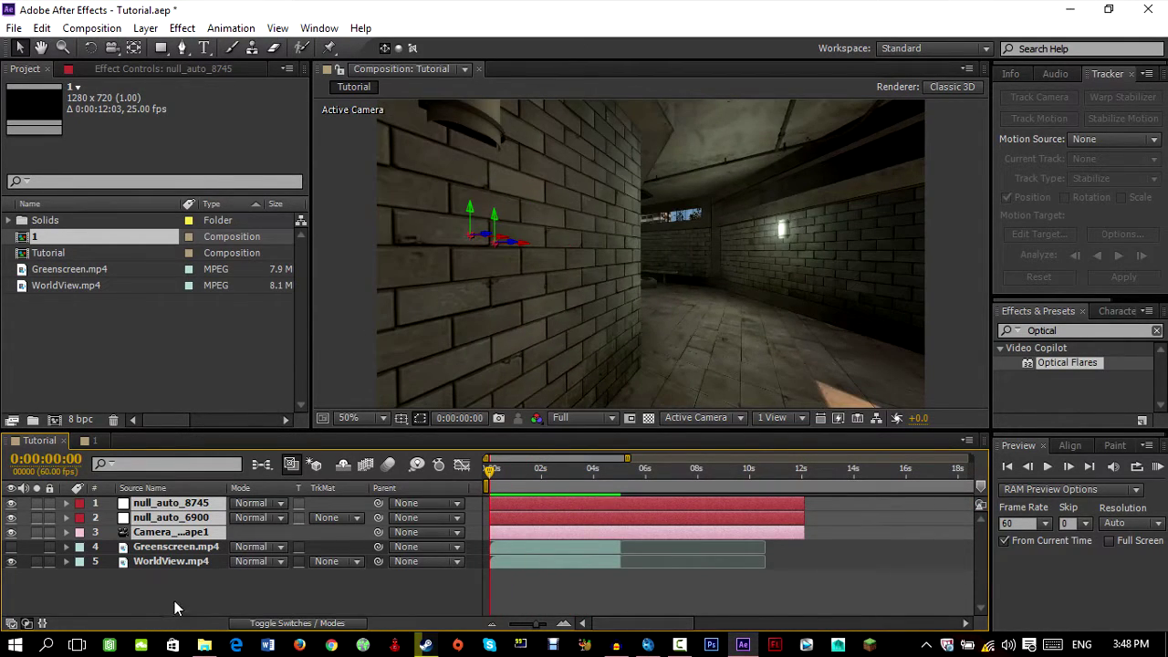
- Time-stretch the camera and both tracked nulls by a 41.666% stretch factor
drag(172, 609, 165, 551)
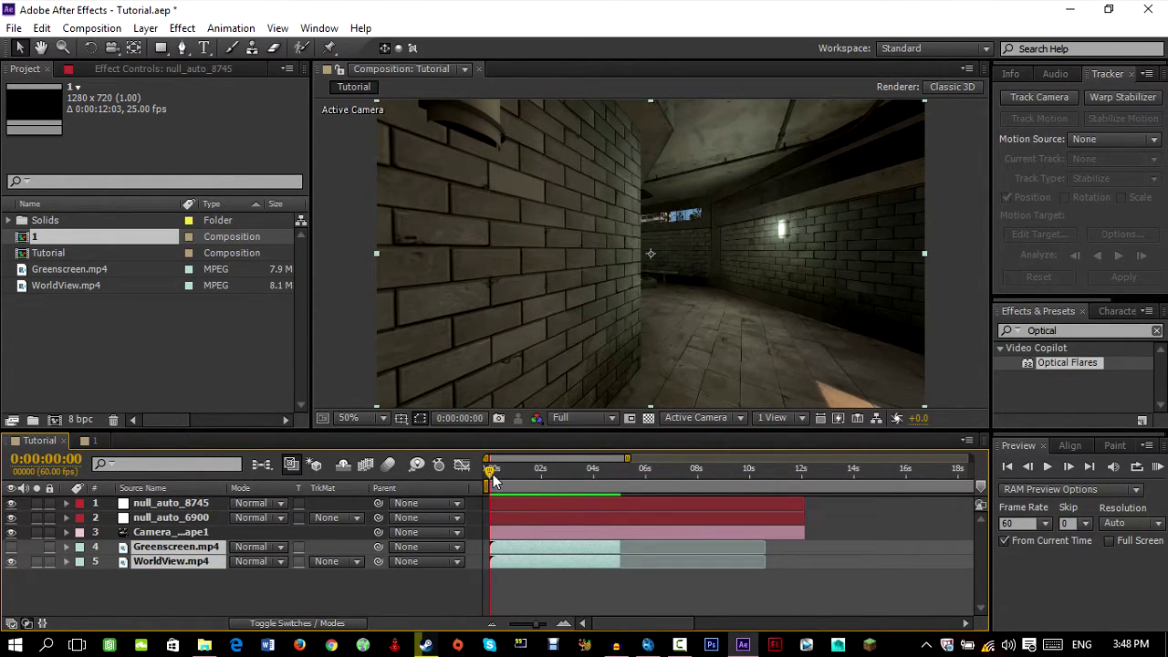
drag(490, 472, 576, 486)
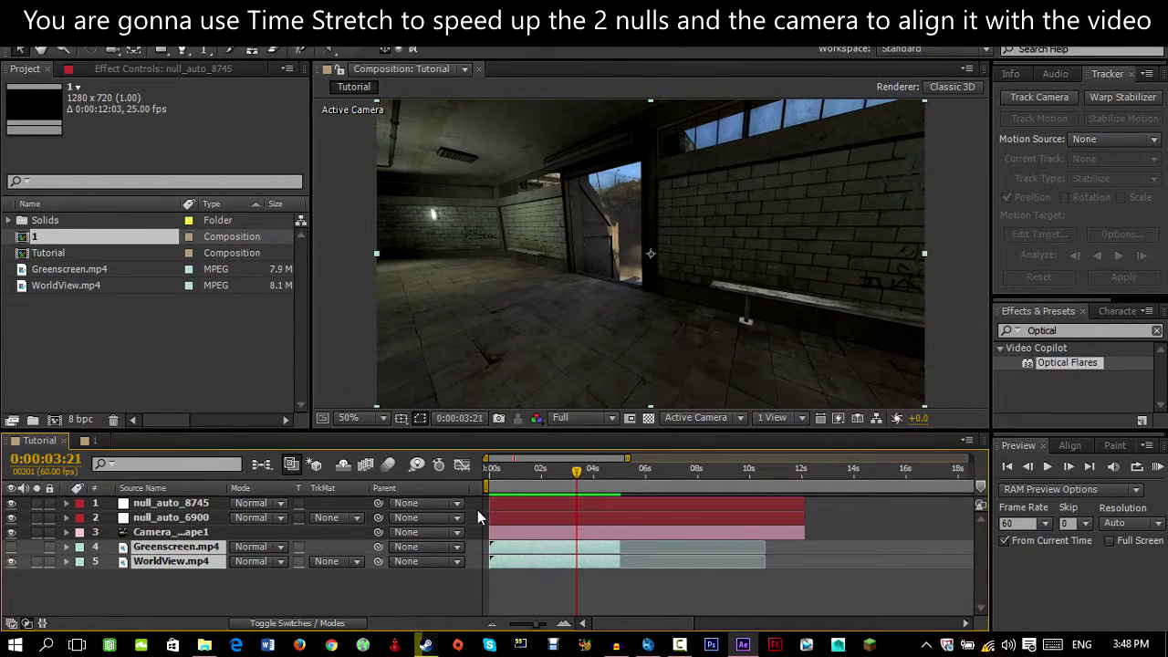
click(171, 531)
shift+click(173, 505)
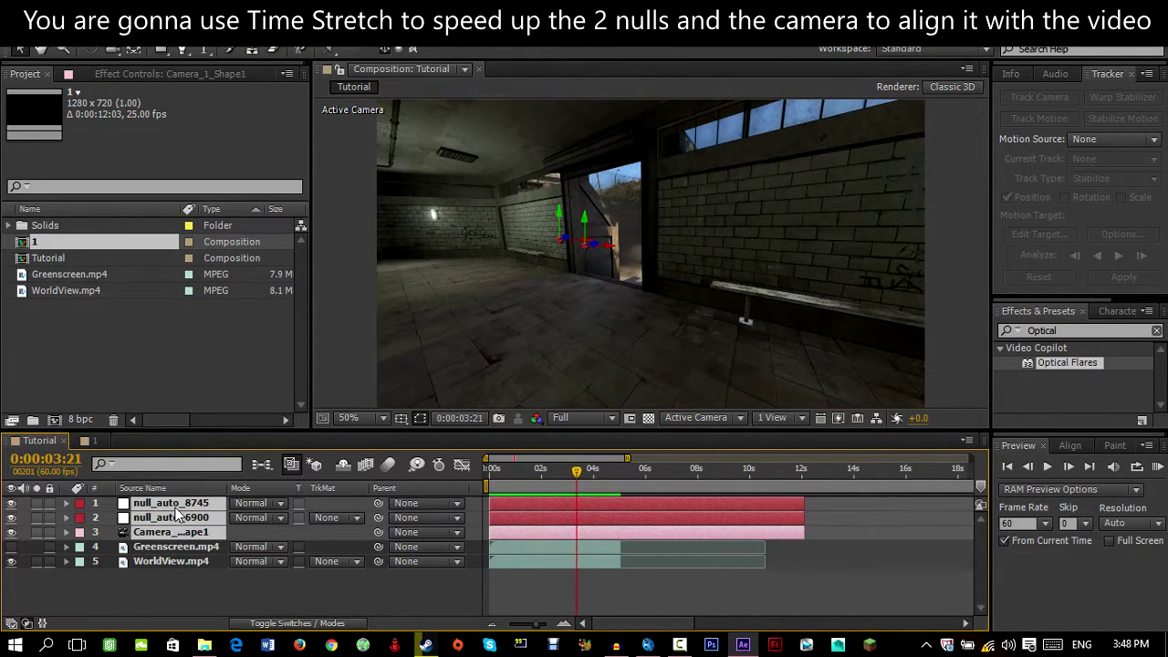
drag(581, 474, 552, 483)
click(166, 577)
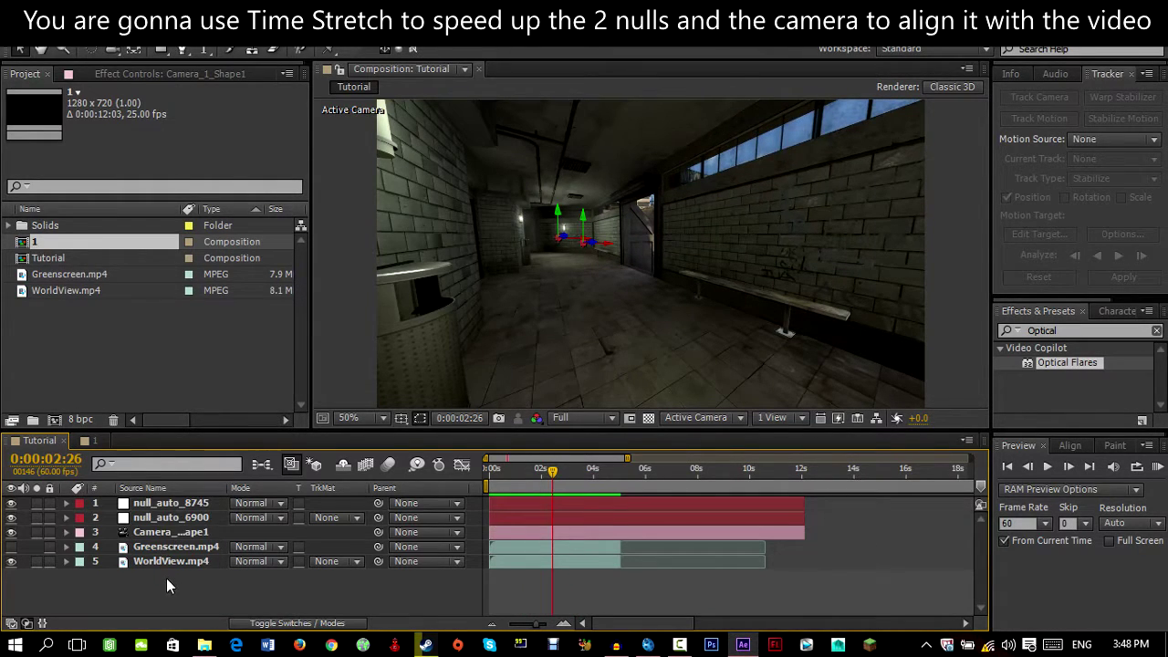
click(170, 531)
shift+click(177, 502)
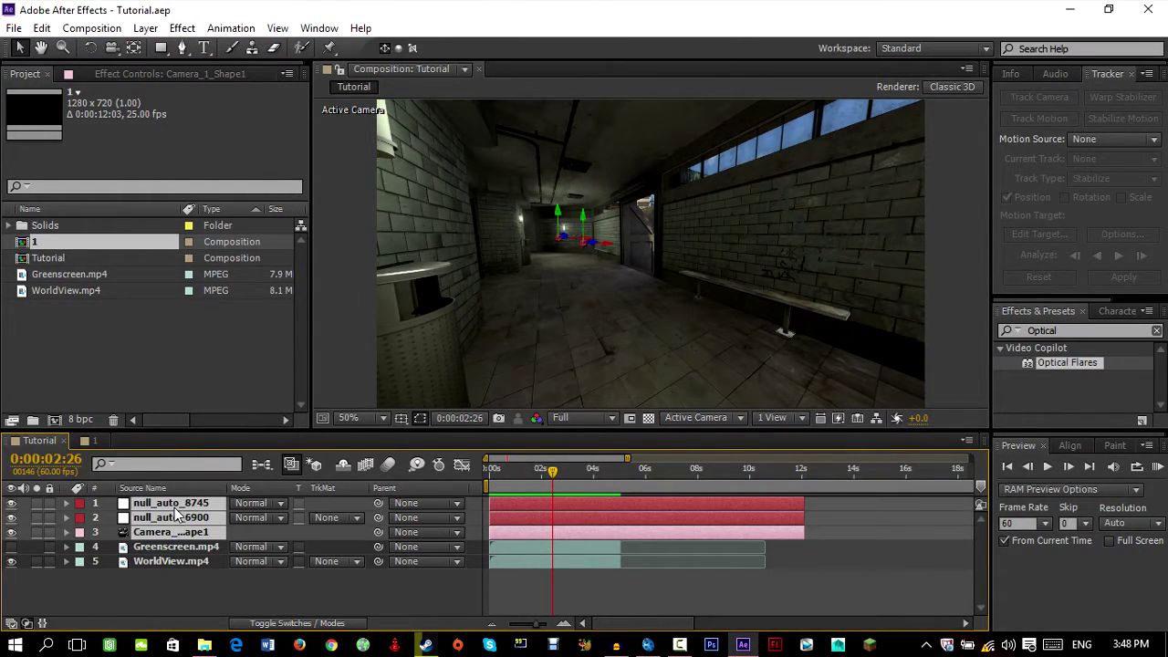
right_click(566, 527)
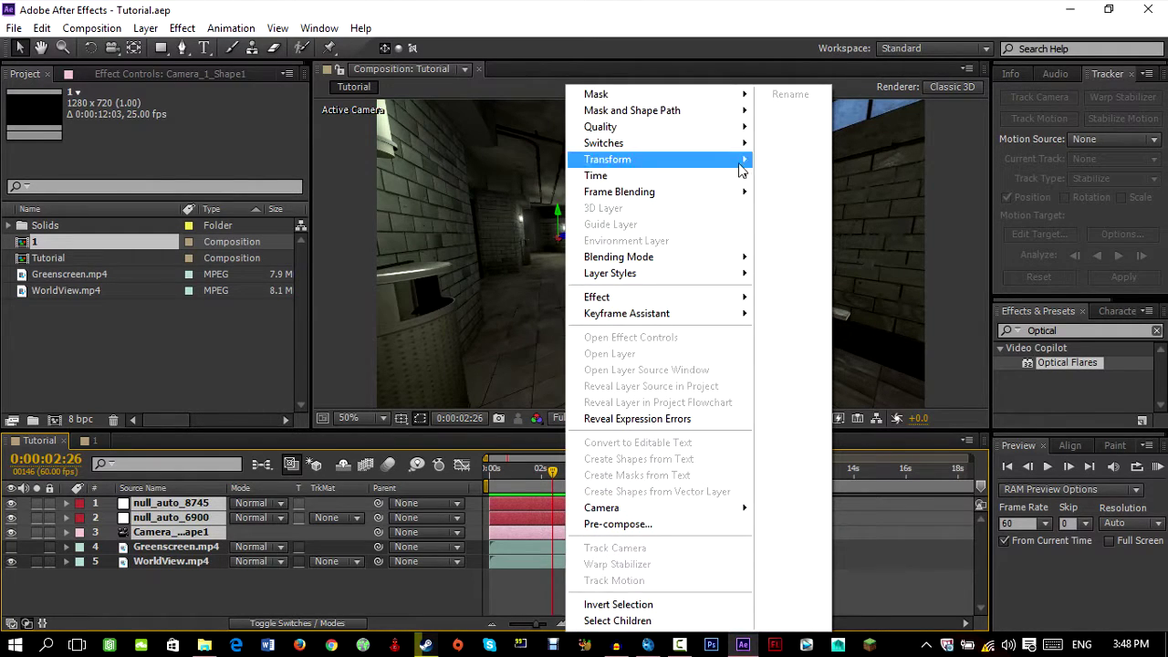
mouse_move(705, 182)
click(798, 214)
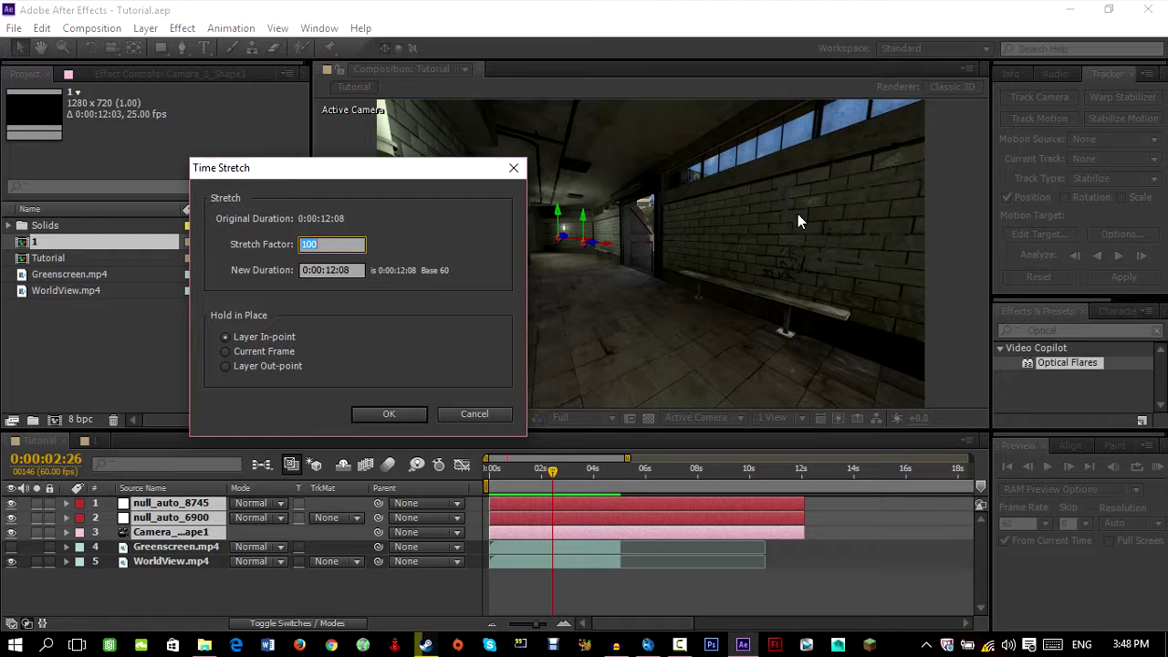
text(41.666)
key(Return)
- Reopen Time Stretch to confirm the 41.666% factor, closing it without changes
drag(580, 477, 595, 479)
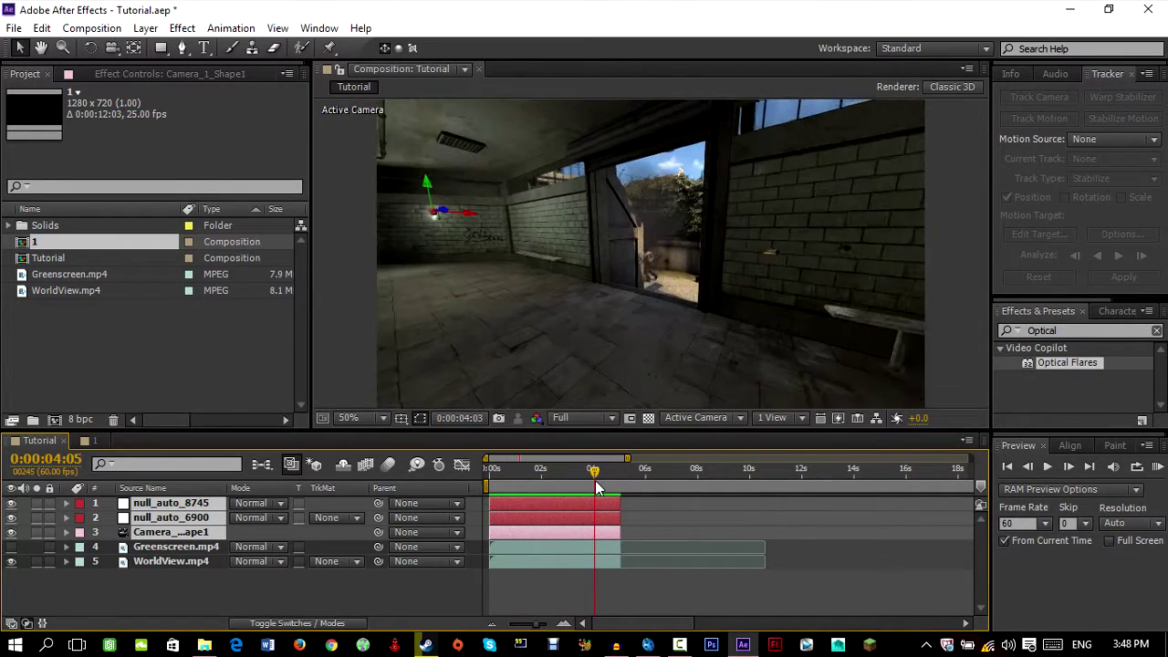
key(minus)
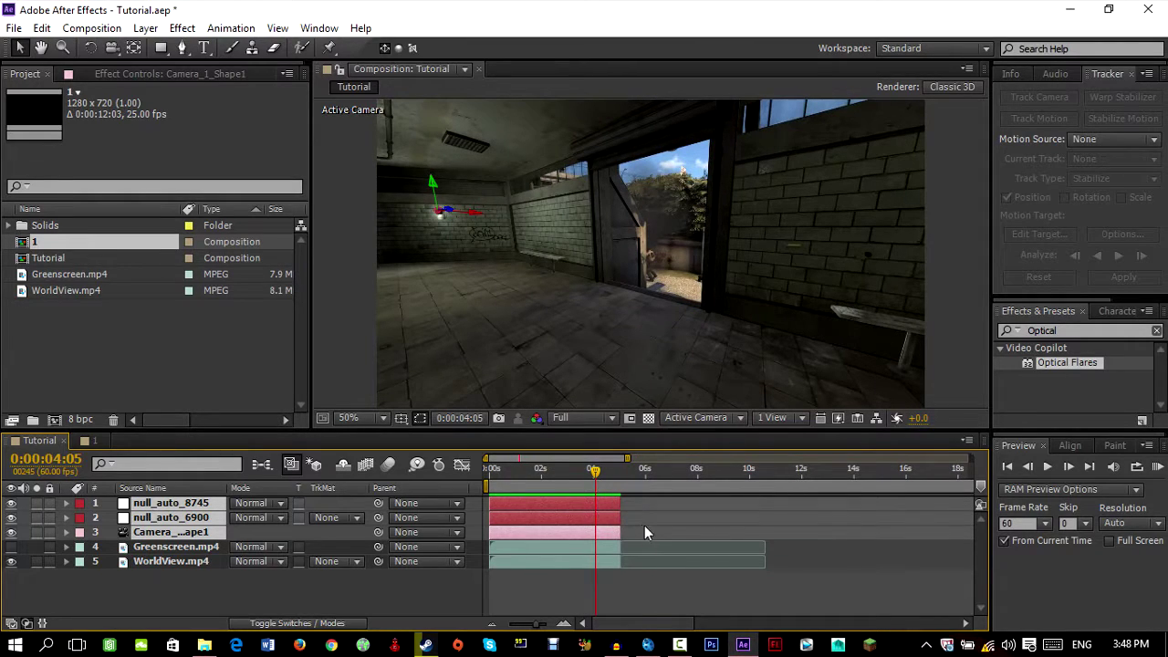
right_click(609, 511)
mouse_move(754, 179)
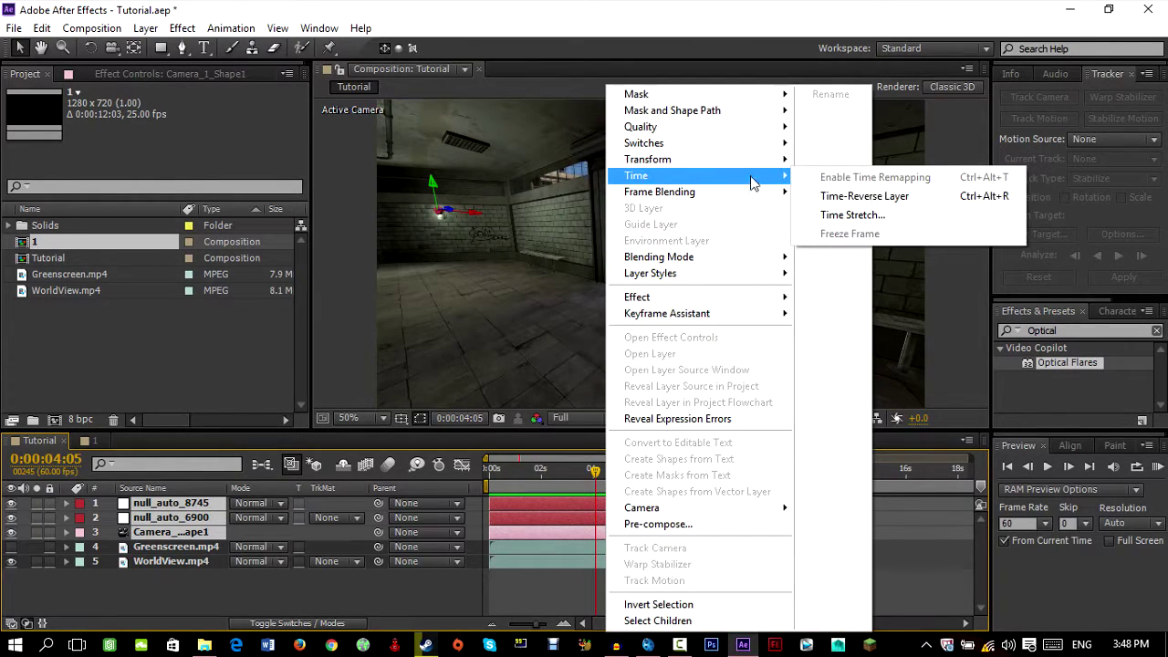
click(836, 215)
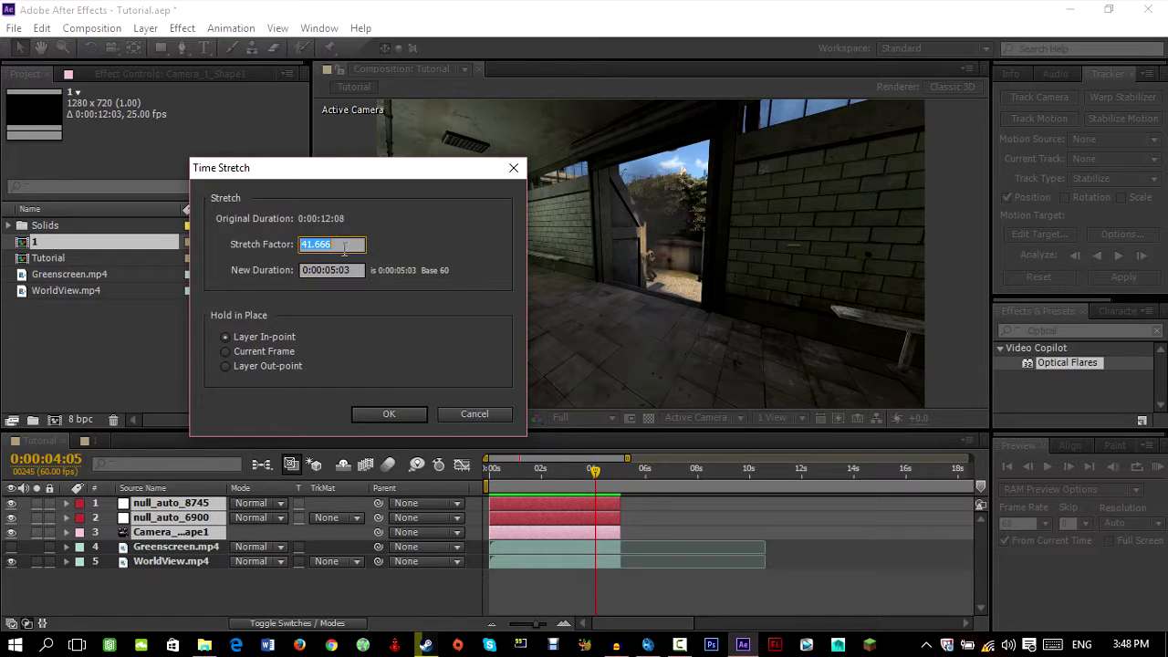
click(471, 414)
- Scrub the shortened timeline and pan the viewer to confirm the nulls stay on the wall lamps
drag(583, 484, 651, 482)
alt+scroll(630, 485, up, 5)
alt+scroll(546, 477, down, 5)
key(Home)
key(ctrl+space)
key(Escape)
drag(490, 470, 654, 479)
scroll(654, 293, up, 4)
key(h)
drag(518, 193, 576, 258)
click(20, 49)
drag(663, 473, 701, 491)
scroll(566, 274, down, 1)
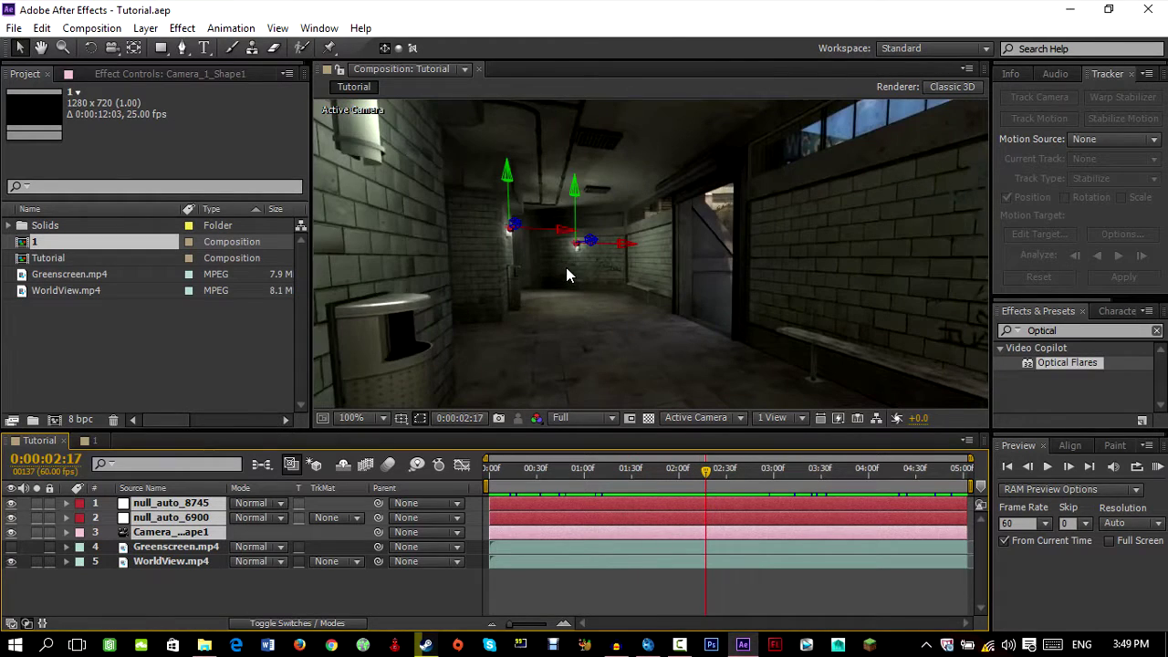
scroll(603, 219, down, 1)
drag(704, 473, 488, 480)
click(552, 588)
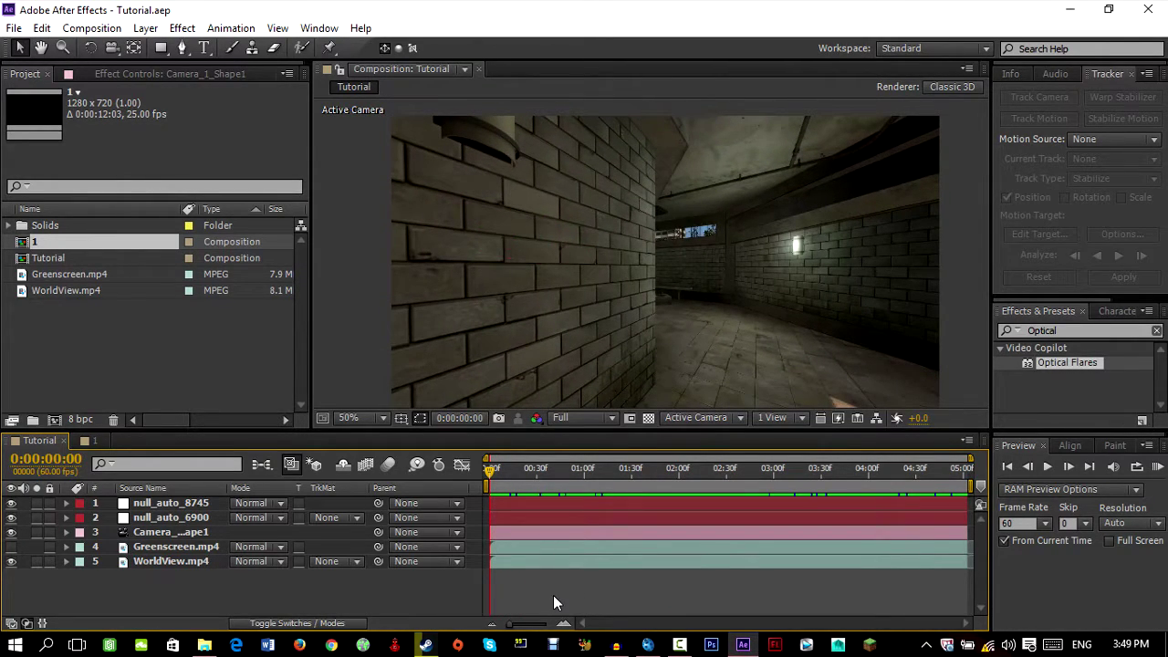
- Create a white, comp-sized 1280×720 solid named flare1
click(564, 563)
click(145, 28)
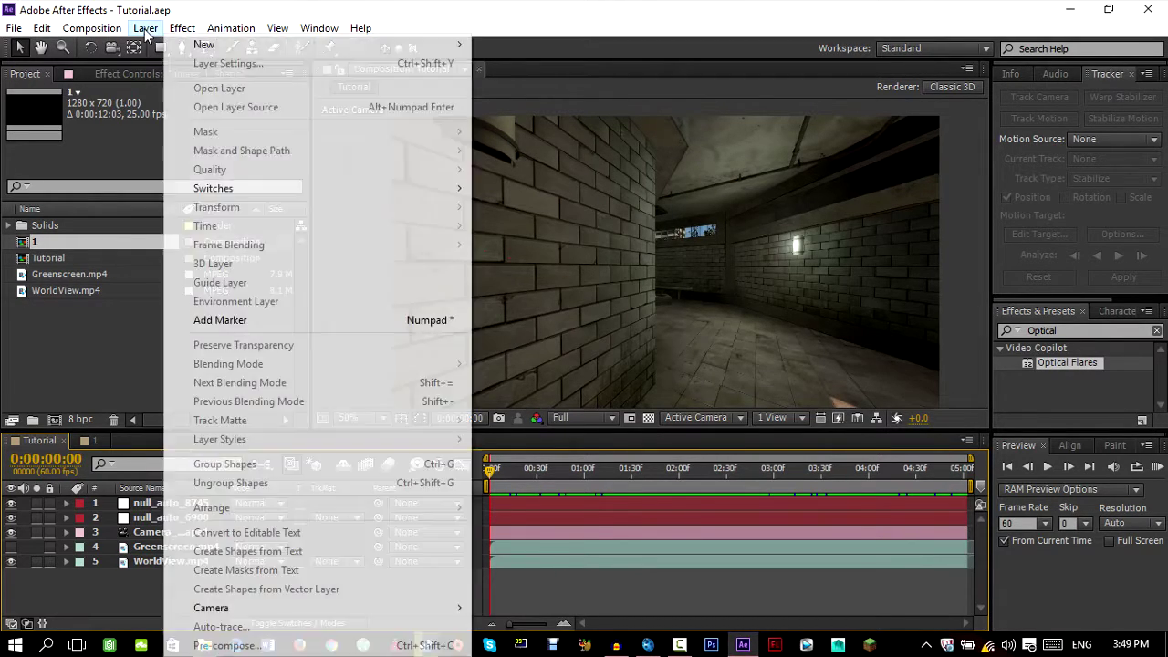
mouse_move(242, 48)
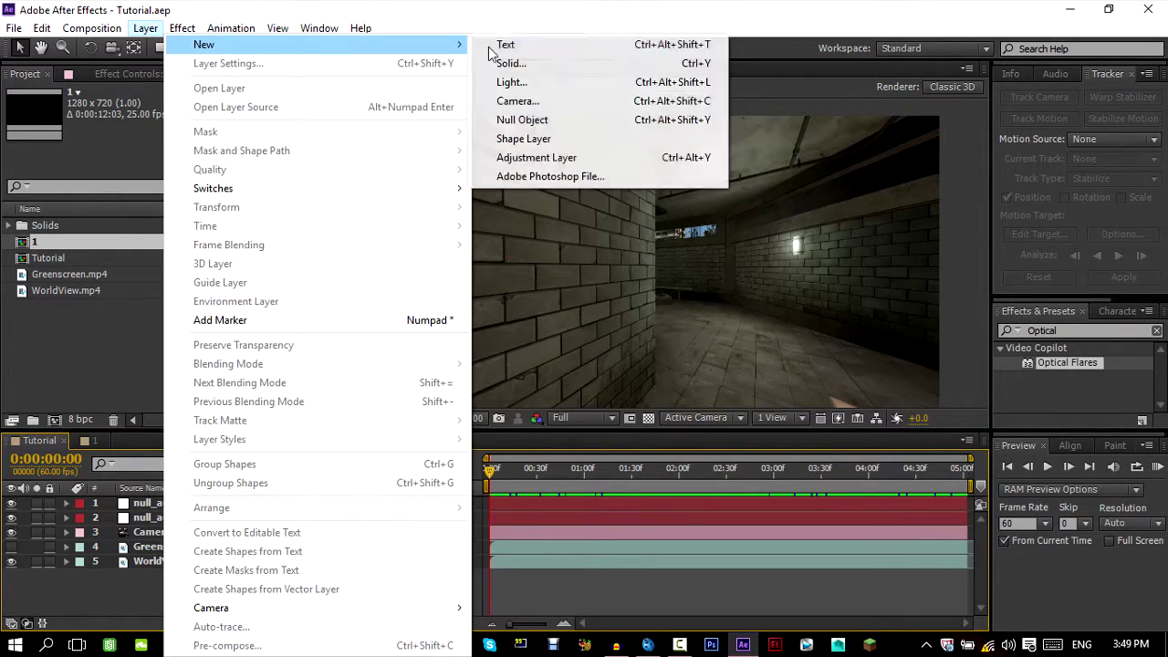
click(543, 70)
text(flare1)
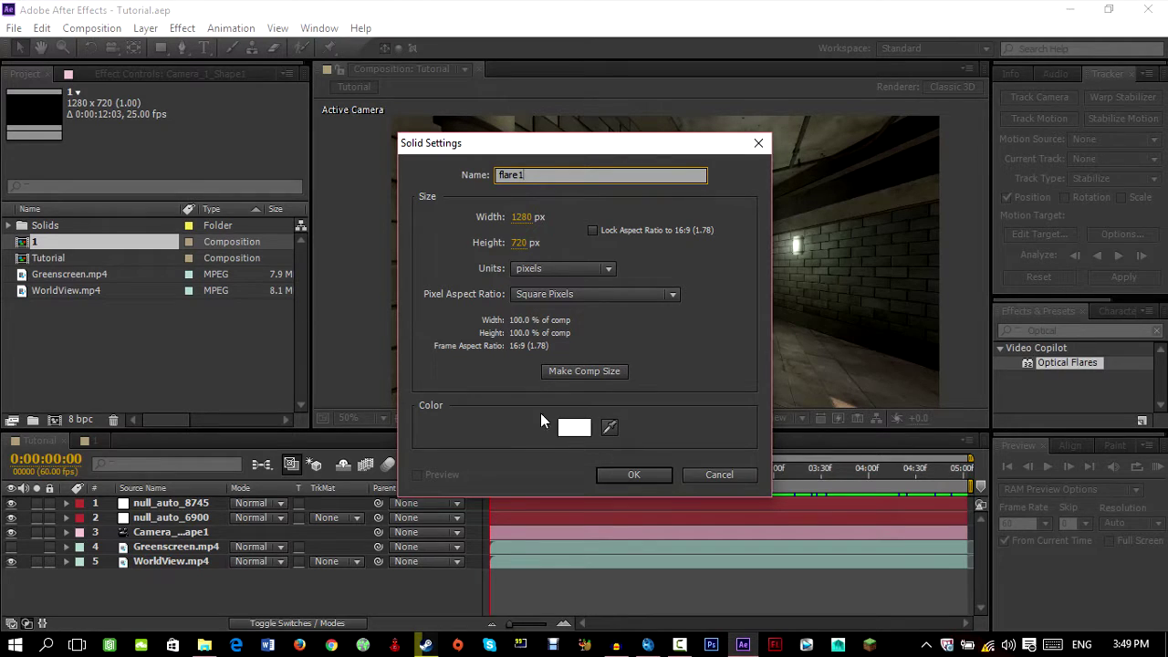
click(633, 474)
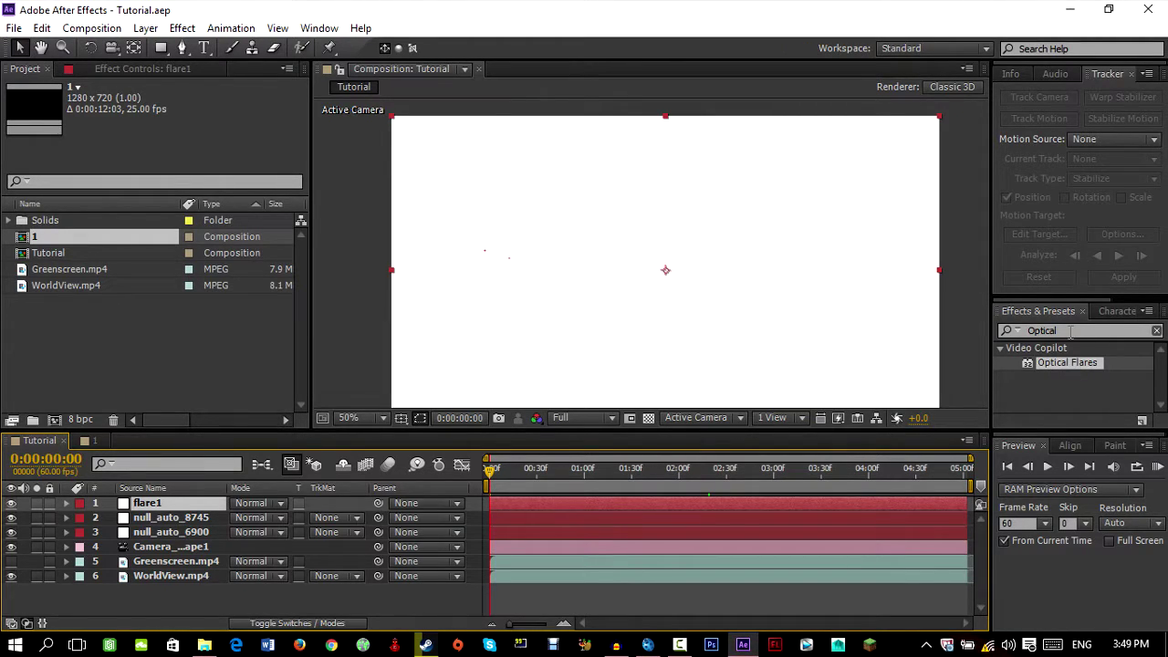
- Apply Optical Flares to flare1 with Source Type 3D and Render Mode On Transparent
click(964, 343)
click(1048, 365)
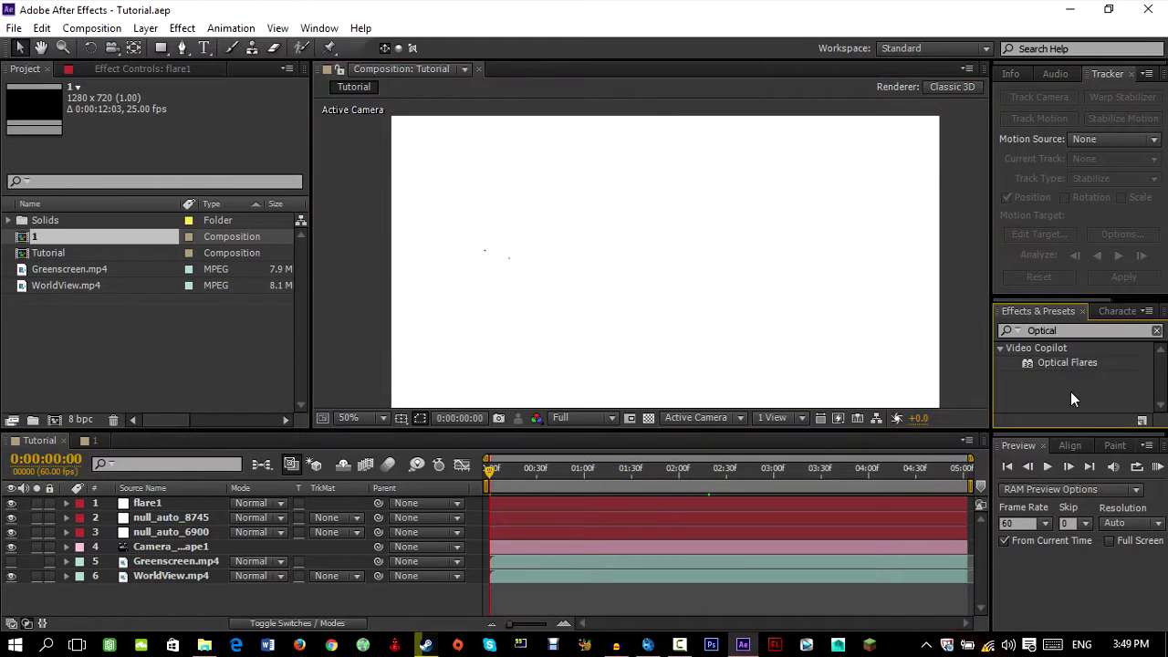
drag(1067, 362, 150, 509)
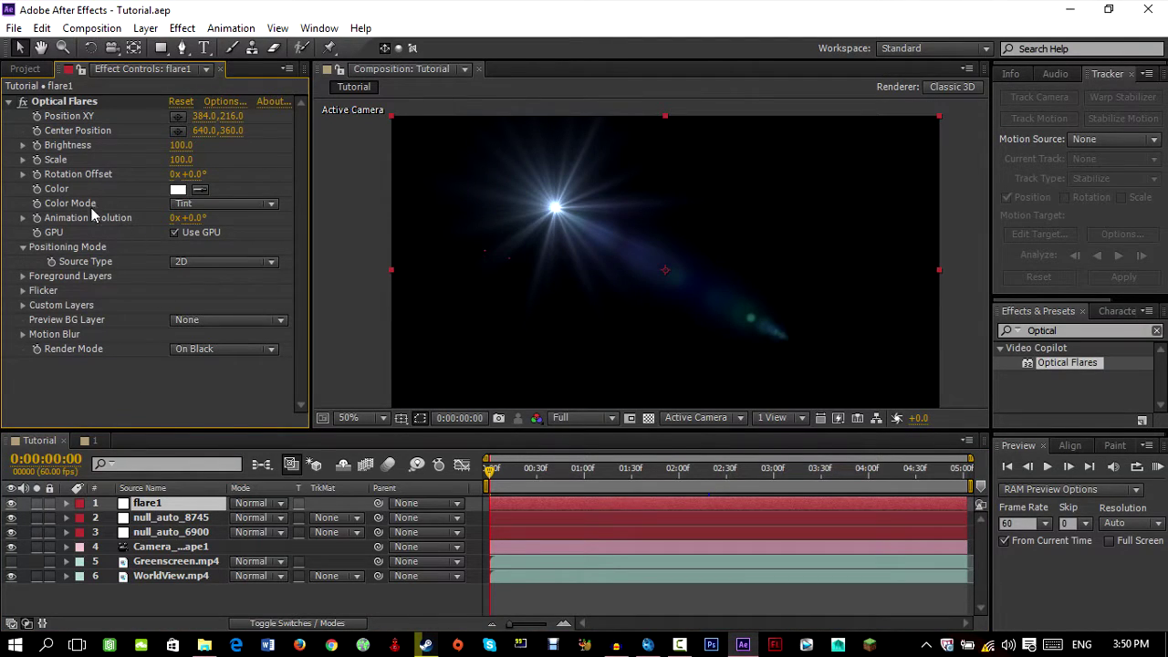
click(203, 262)
click(208, 298)
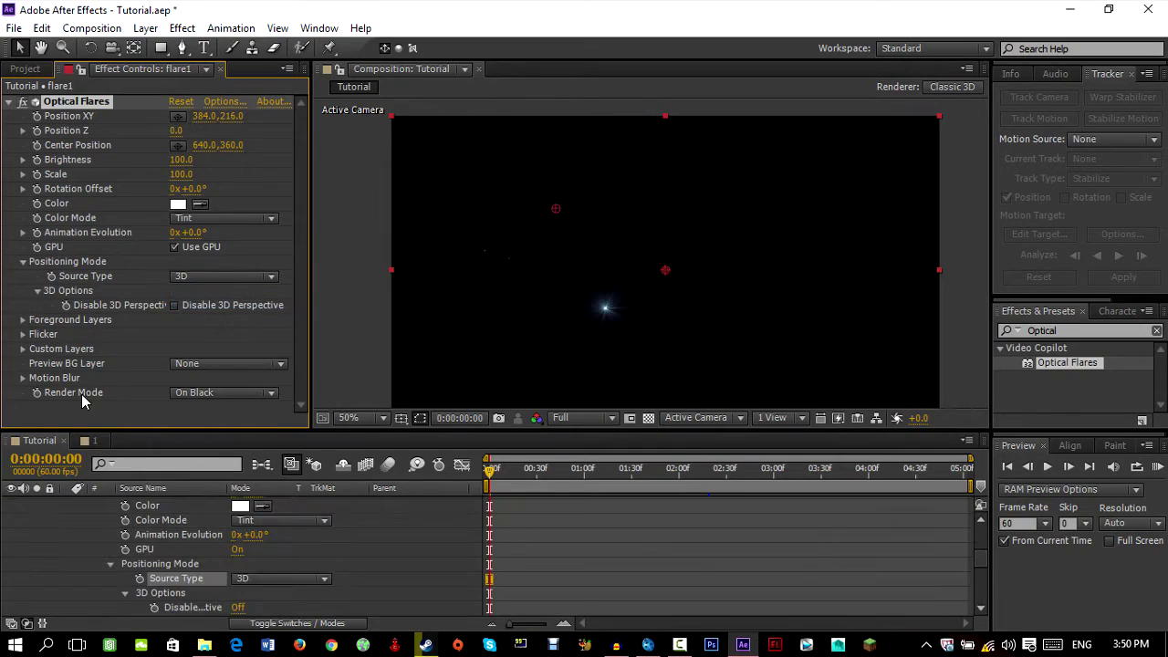
click(212, 394)
click(244, 430)
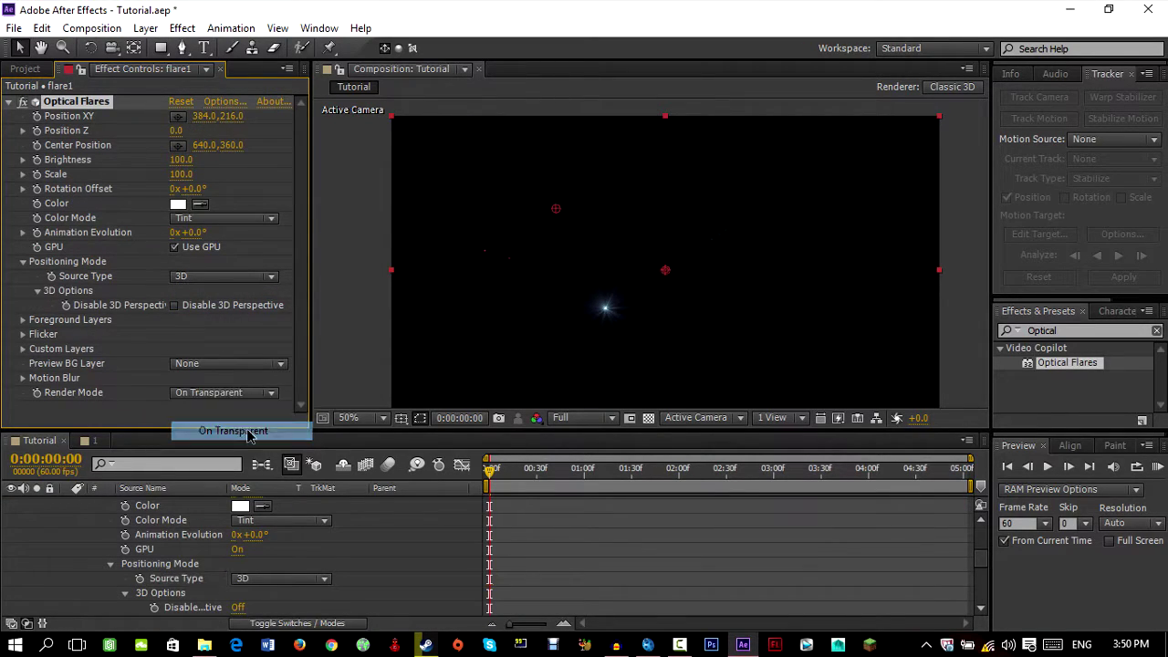
- Scrub and play a preview to check the flare over the corridor footage
scroll(75, 533, up, 3)
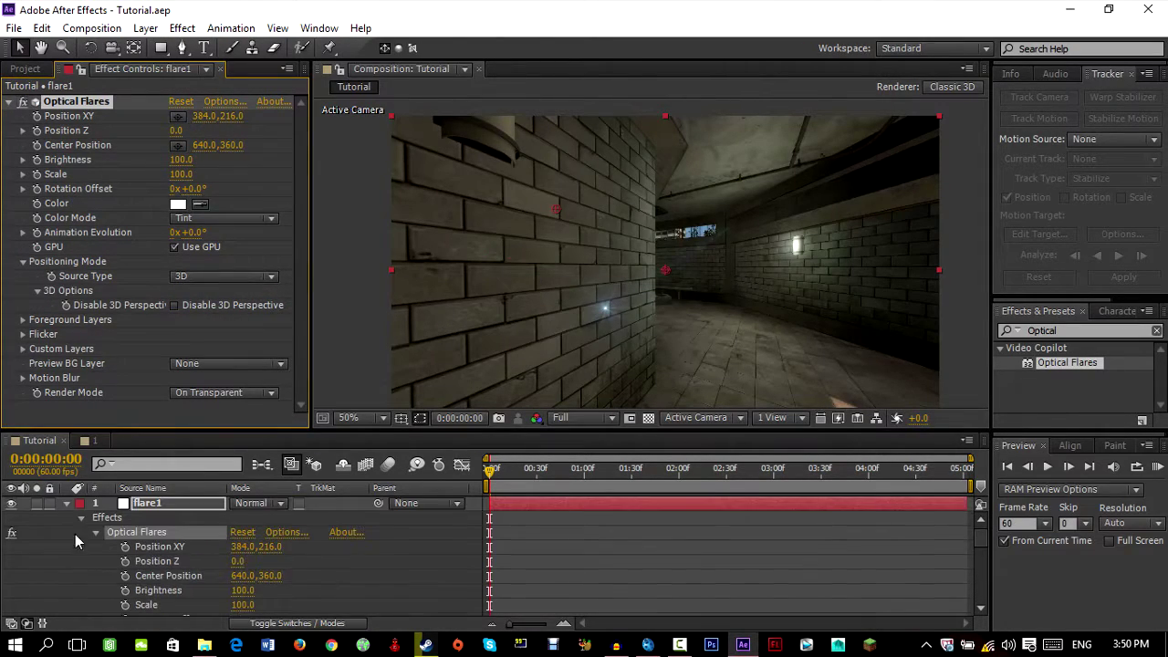
key(F2)
click(67, 505)
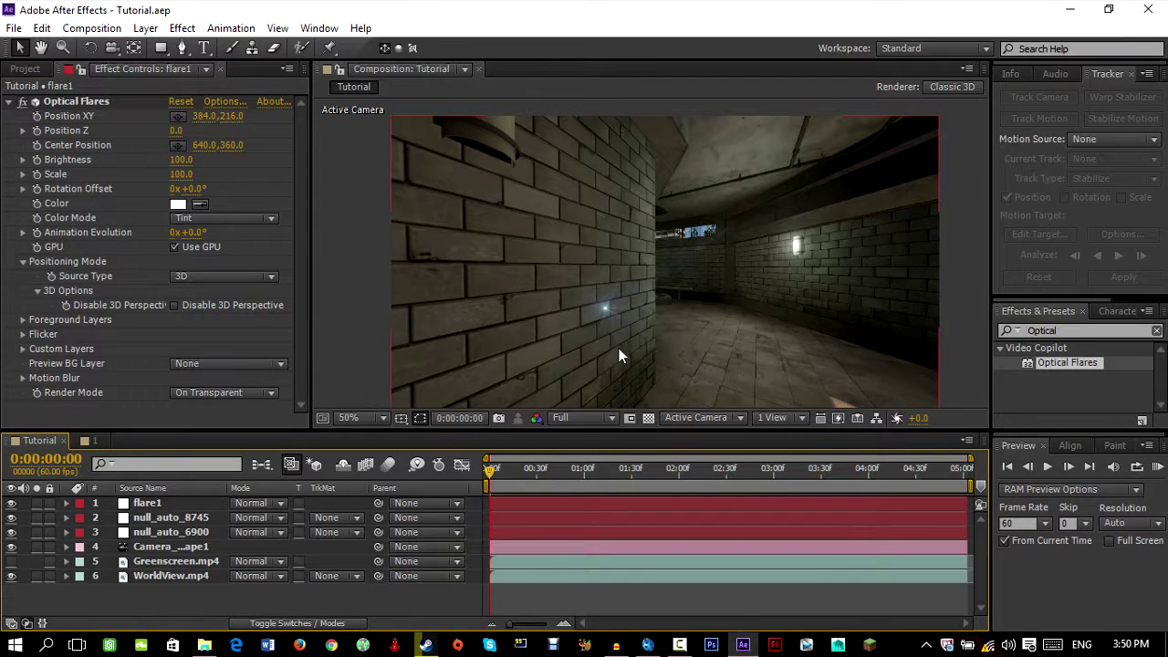
drag(491, 471, 705, 518)
key(space)
scroll(556, 236, up, 4)
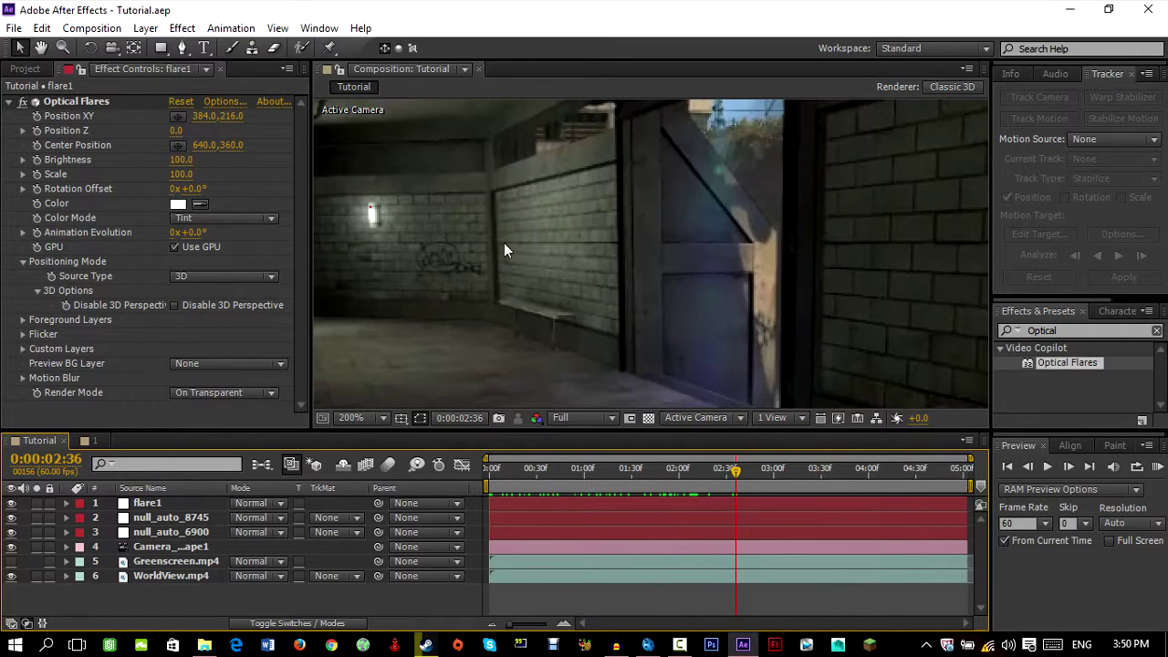
key(h)
scroll(548, 274, down, 8)
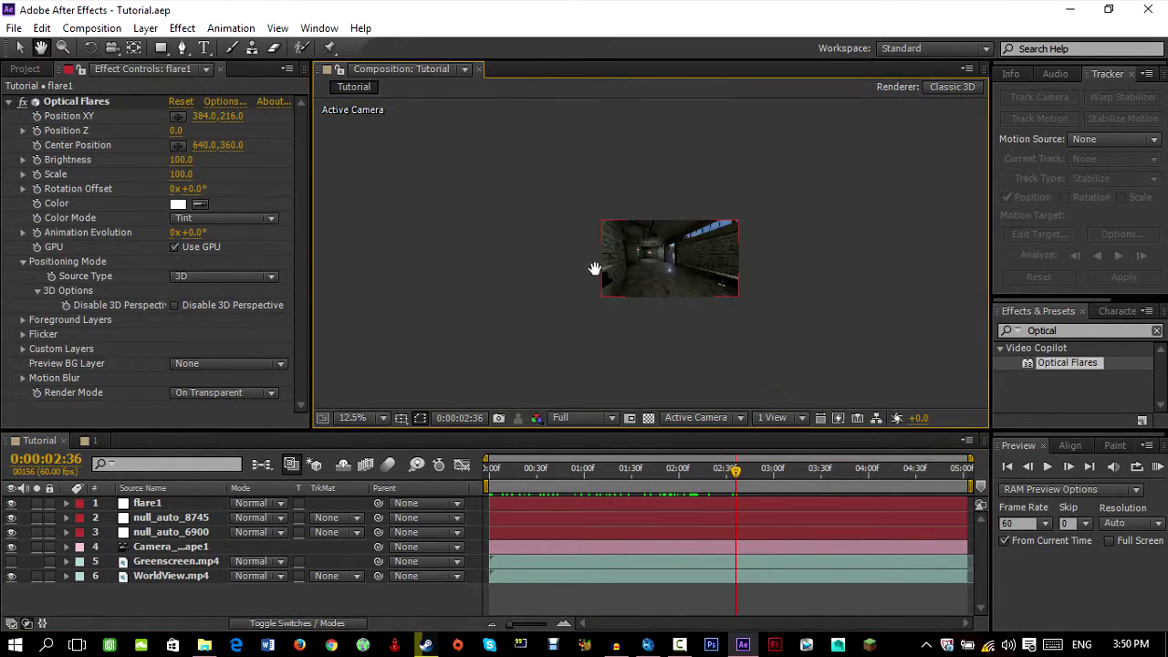
scroll(687, 266, up, 4)
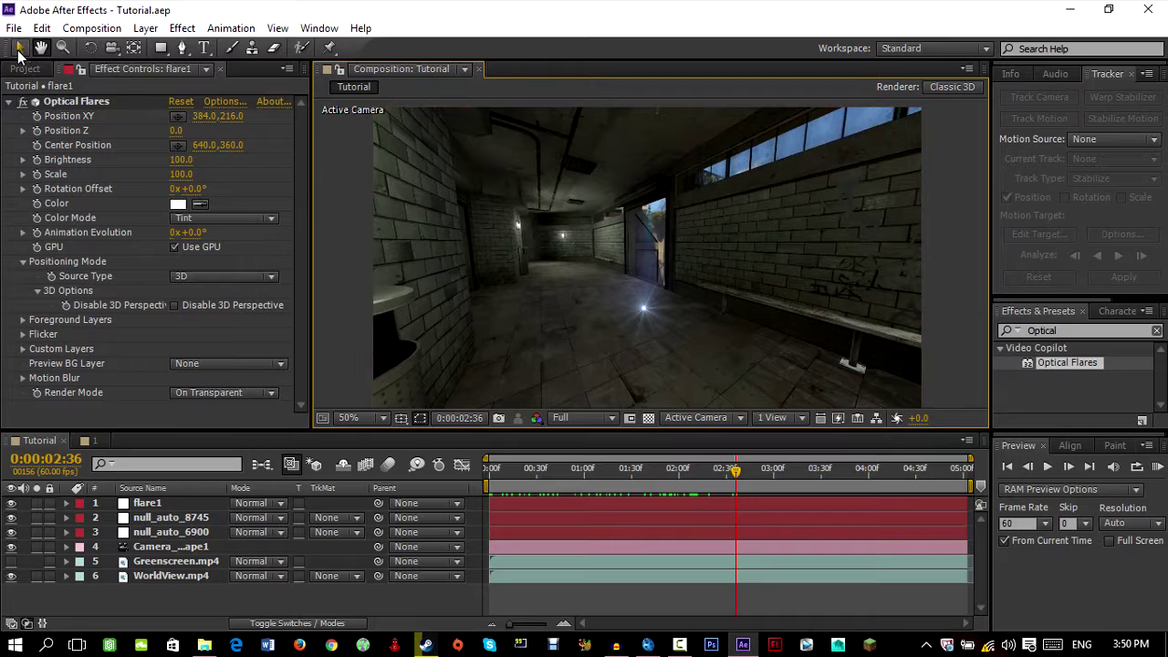
- Reveal null_auto_8745's Position values (323.4, -426.2, 1725.5)
key(v)
click(169, 518)
drag(601, 235, 498, 231)
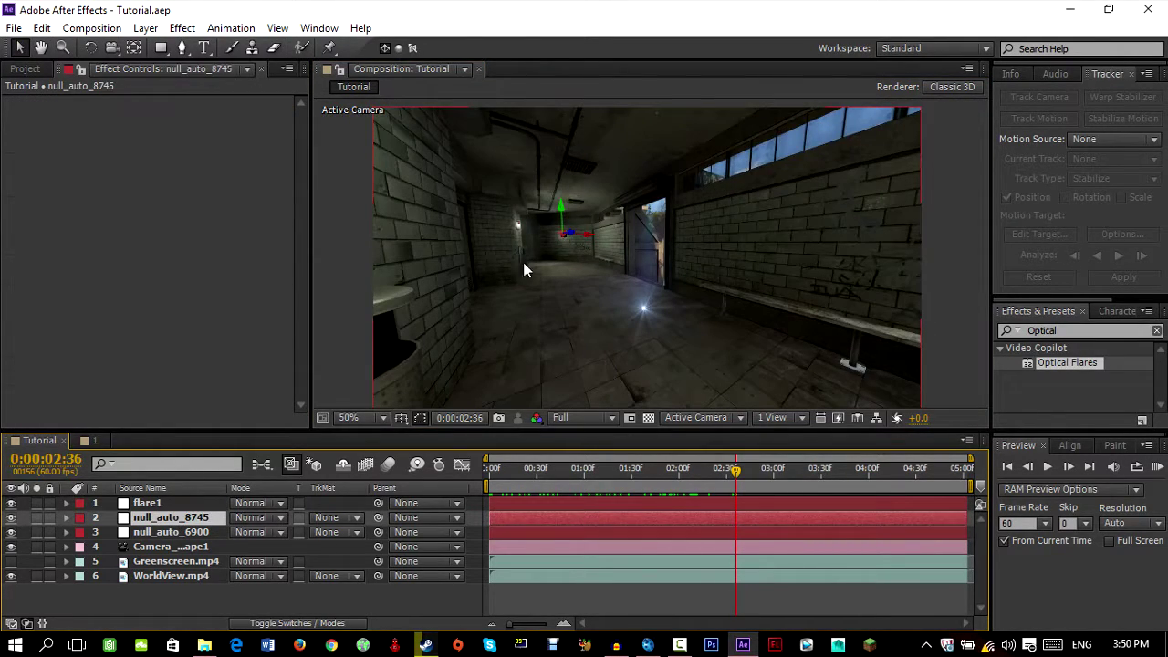
key(p)
click(144, 534)
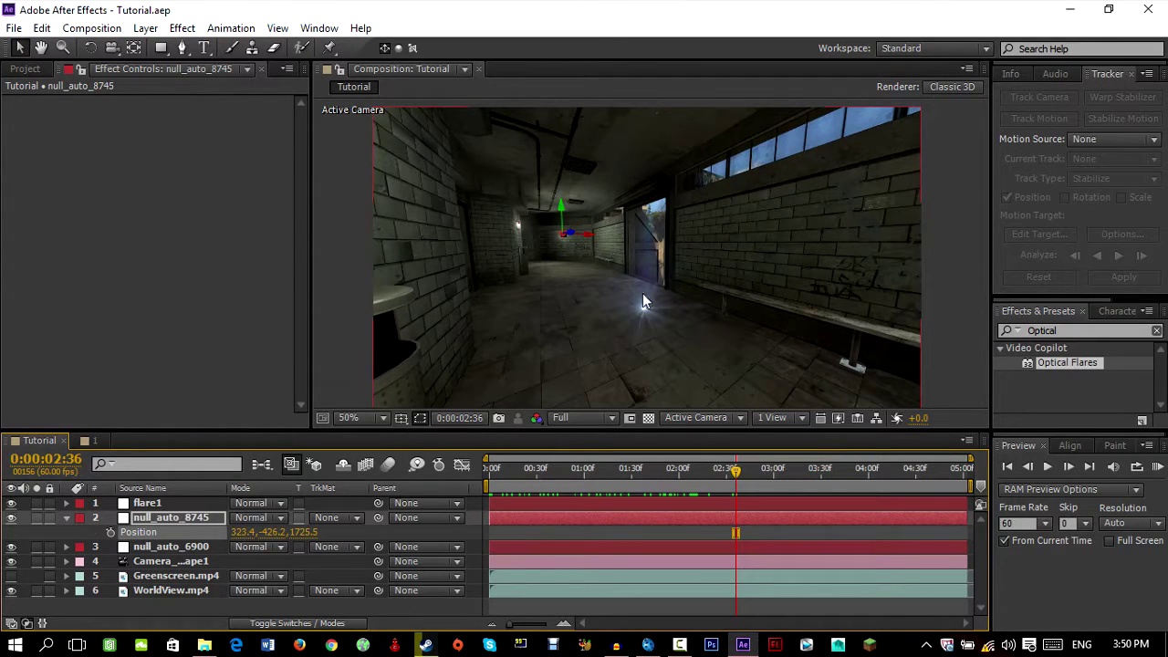
- Enter 323.4, -426.2 as flare1's Position XY and 1725.5 as Position Z
click(150, 503)
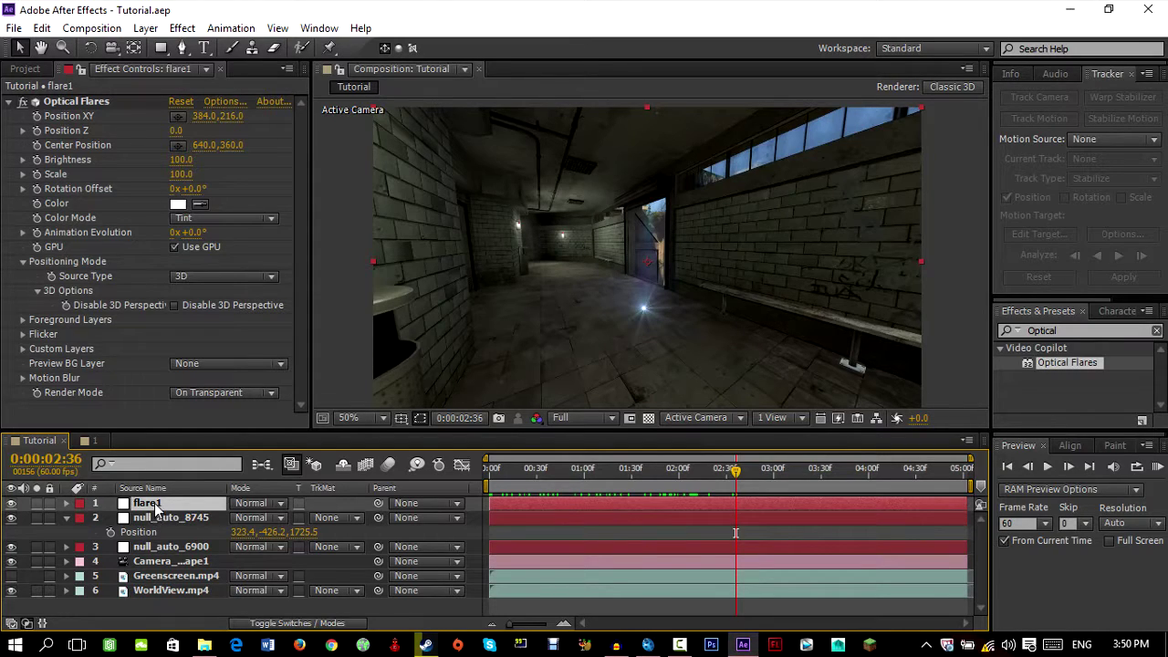
click(92, 134)
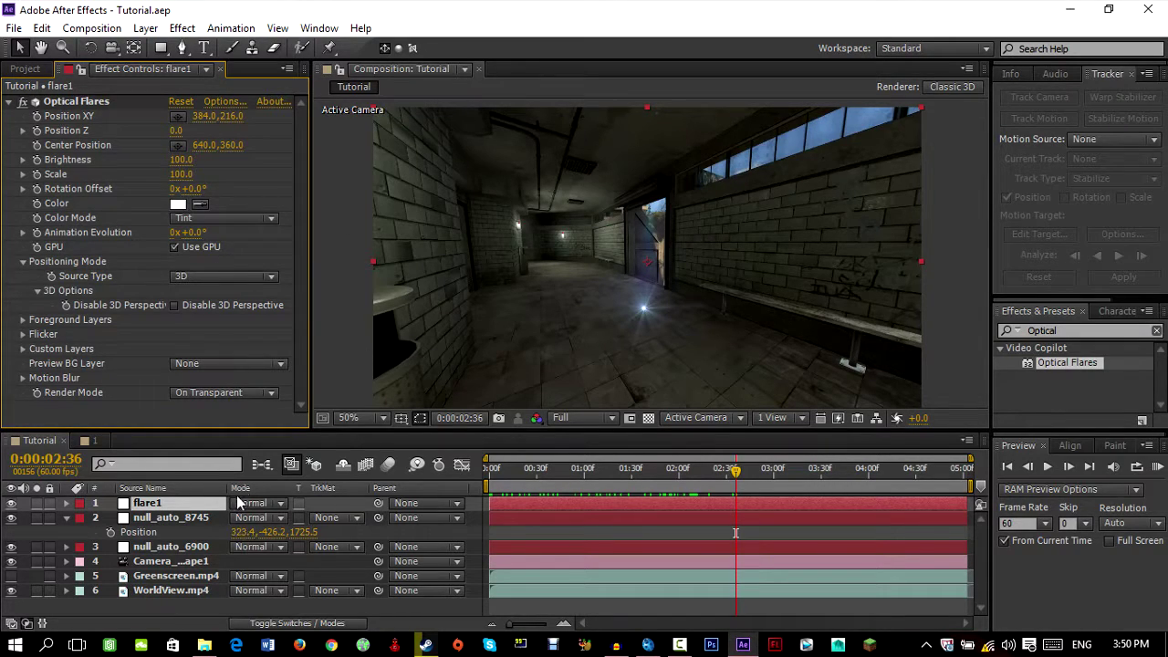
click(206, 116)
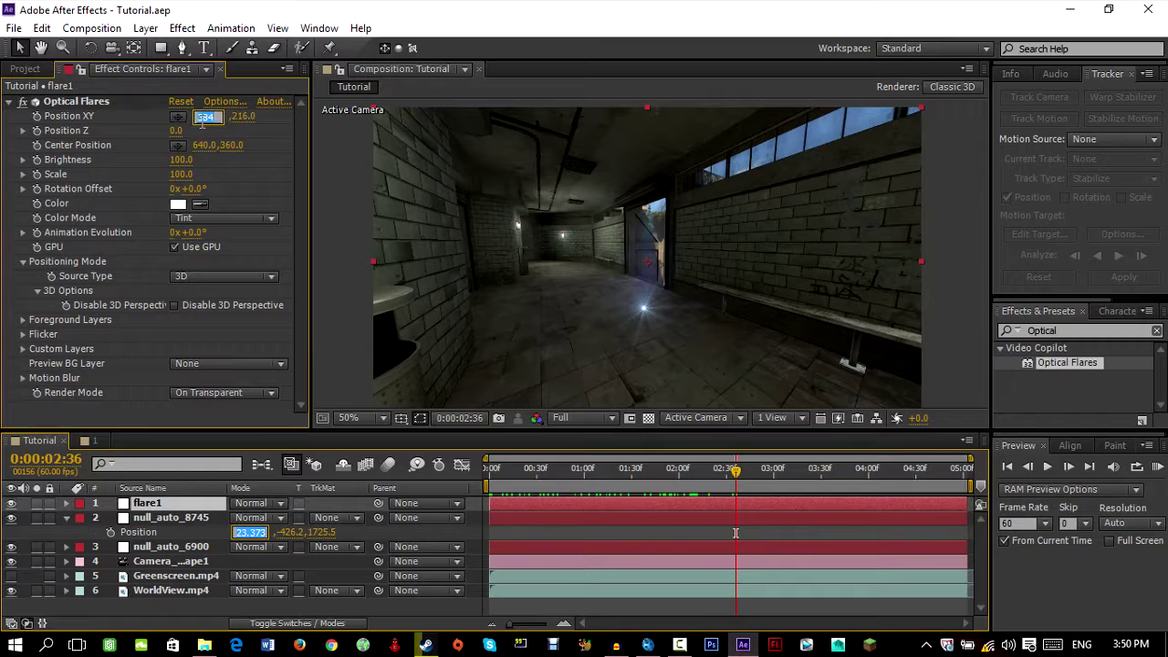
text(323.4)
key(Tab)
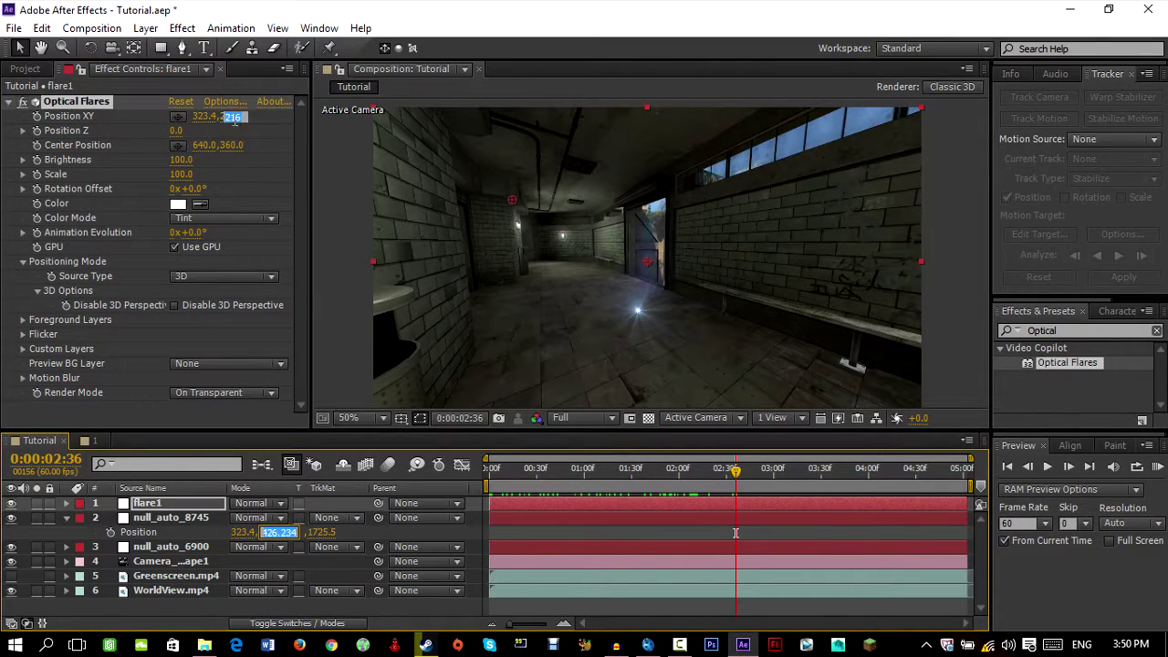
text(-426.2)
key(Tab)
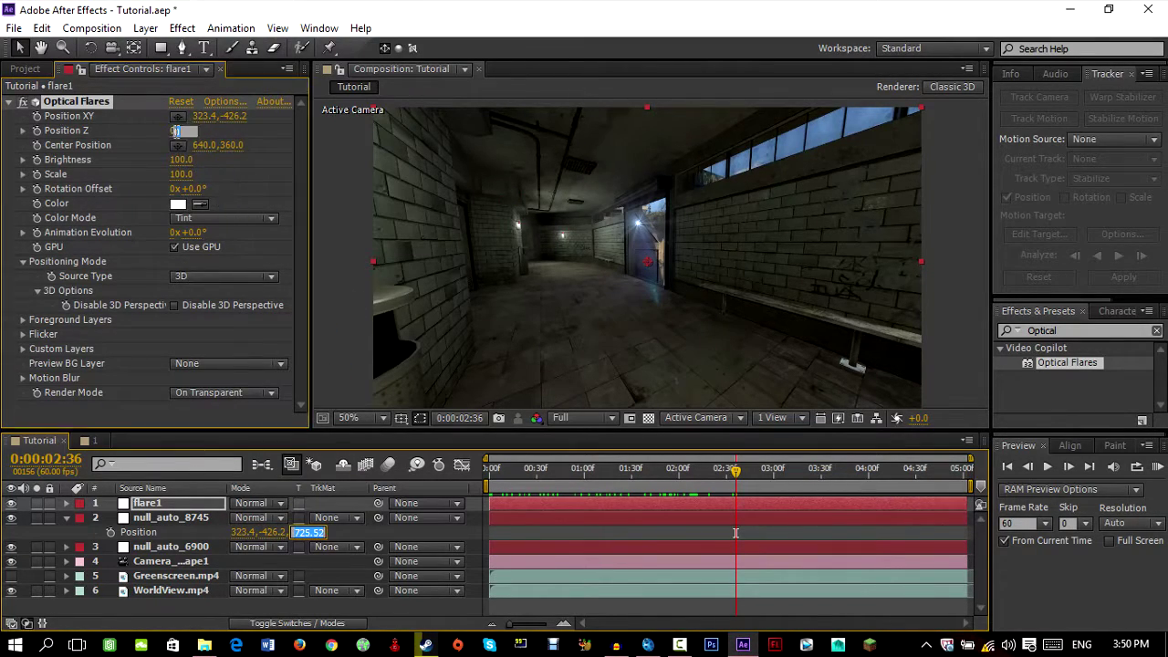
text(1725.5)
key(Return)
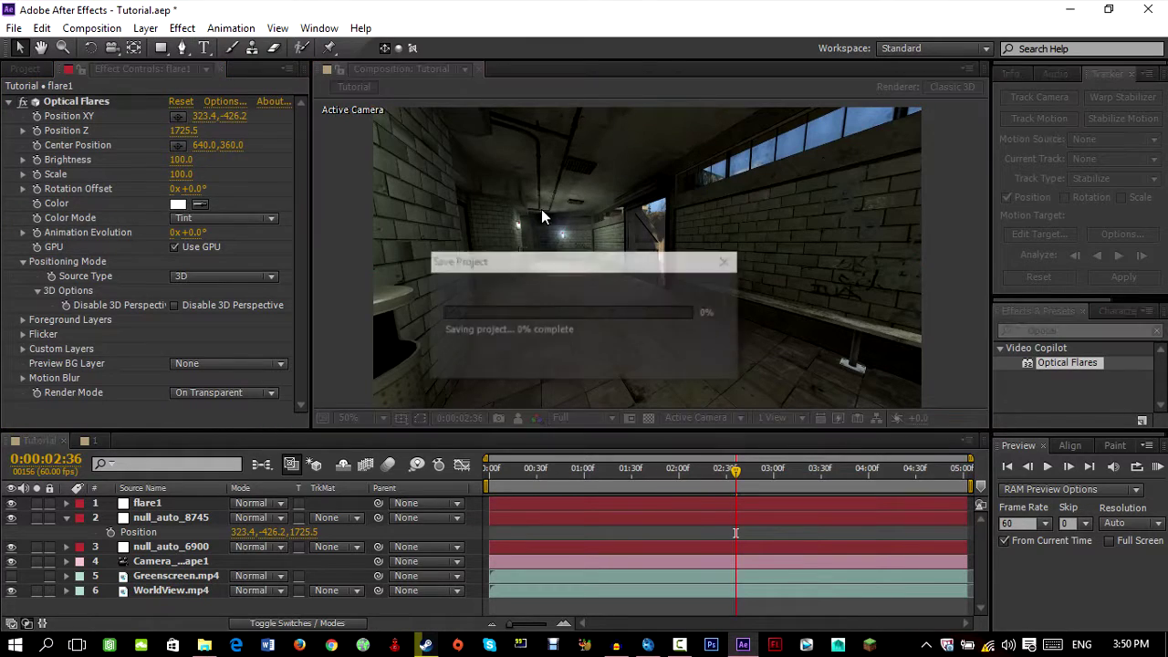
- Scrub flare1's Position Y to -395.2 so it sits on the wall lamp, then save
scroll(537, 211, up, 4)
key(h)
scroll(443, 213, up, 2)
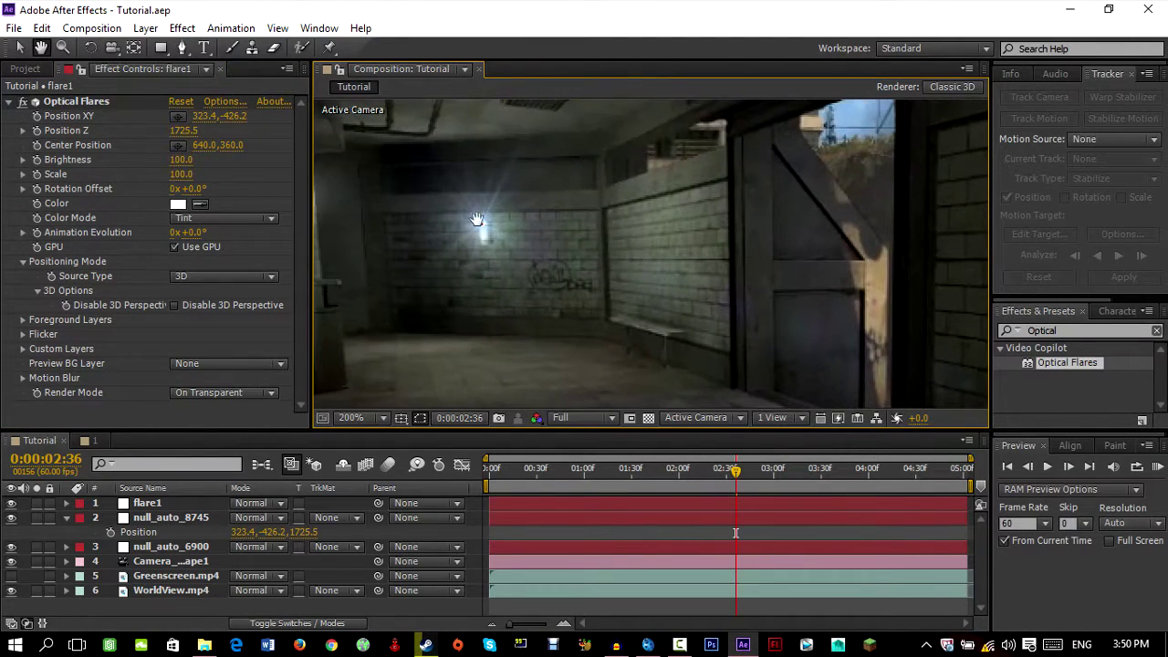
drag(464, 213, 660, 219)
click(19, 47)
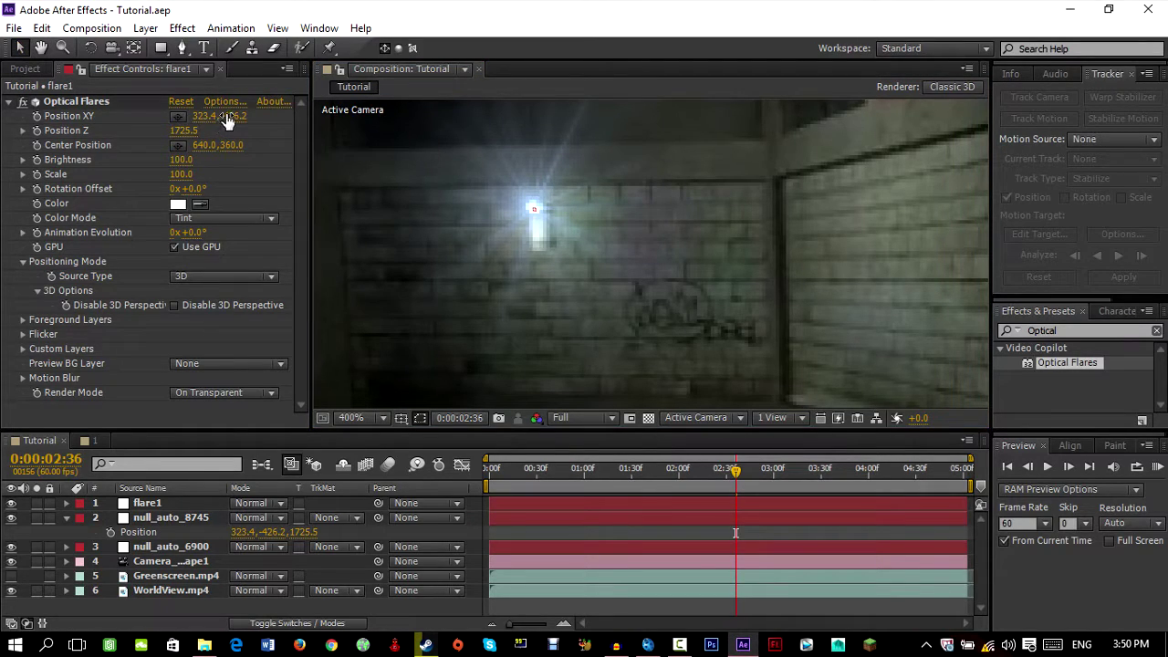
drag(230, 117, 261, 116)
scroll(576, 249, down, 2)
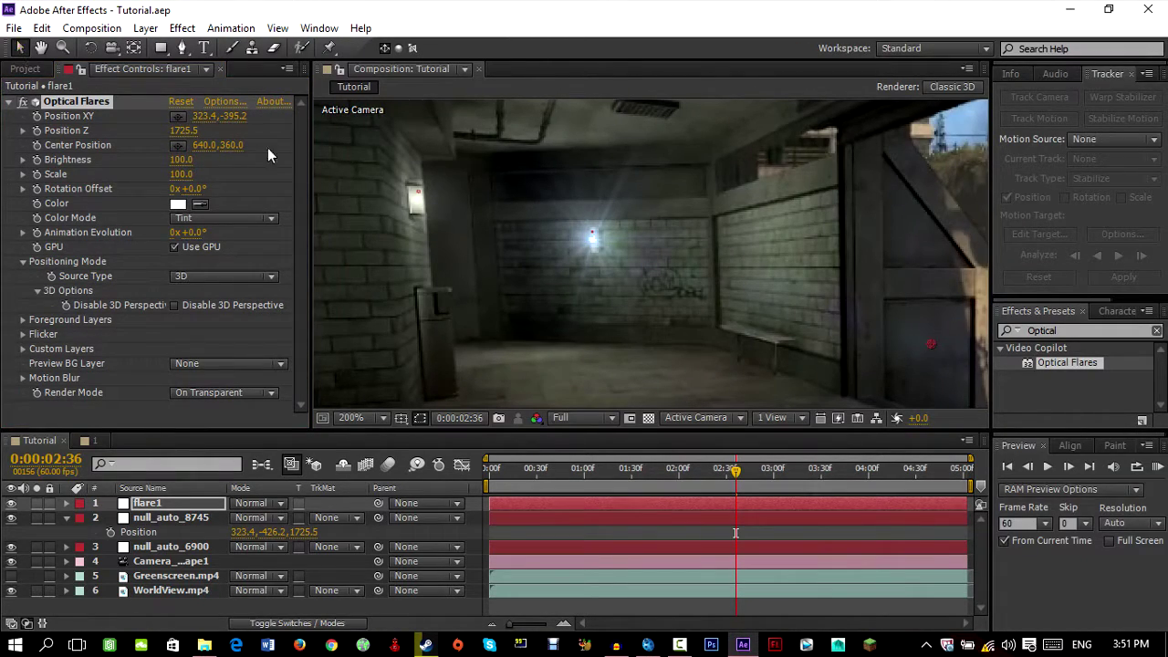
drag(205, 116, 127, 109)
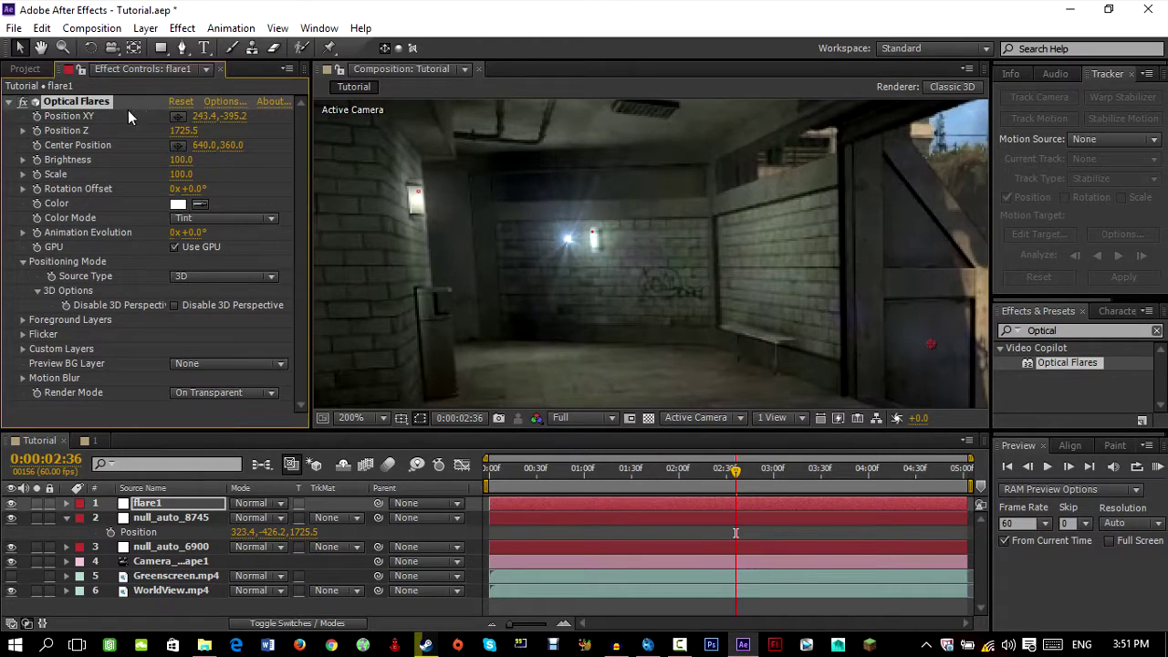
drag(187, 130, 115, 130)
key(ctrl+s)
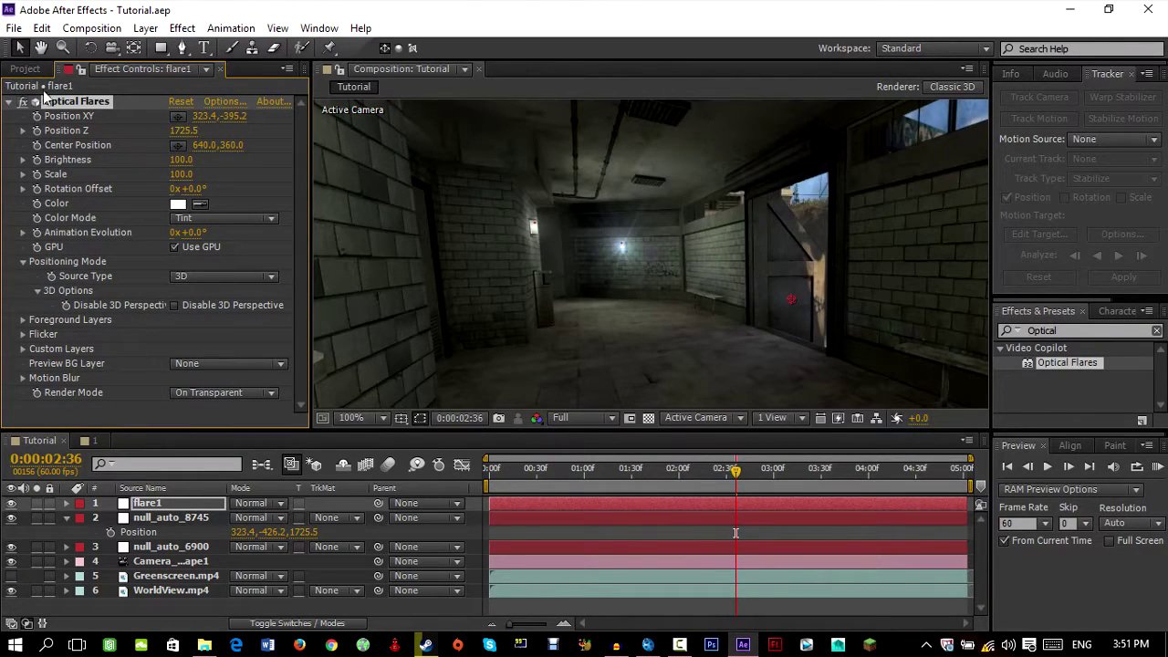
click(25, 69)
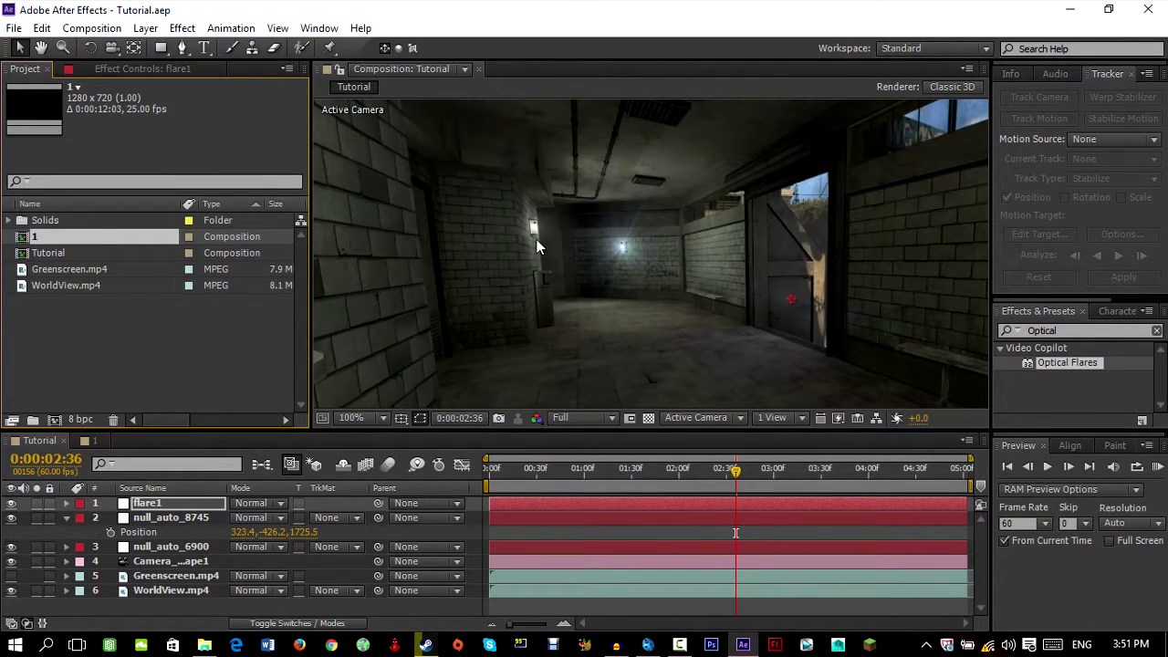
- Duplicate flare1 and rename the copy flare2
click(136, 490)
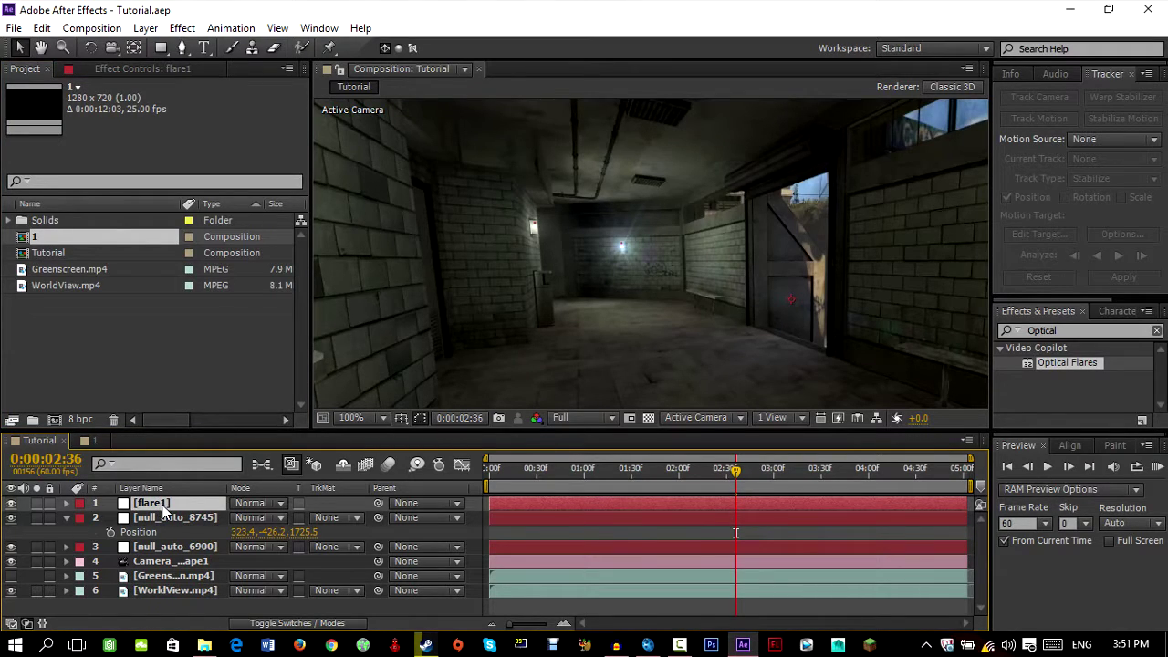
key(ctrl+d)
right_click(180, 508)
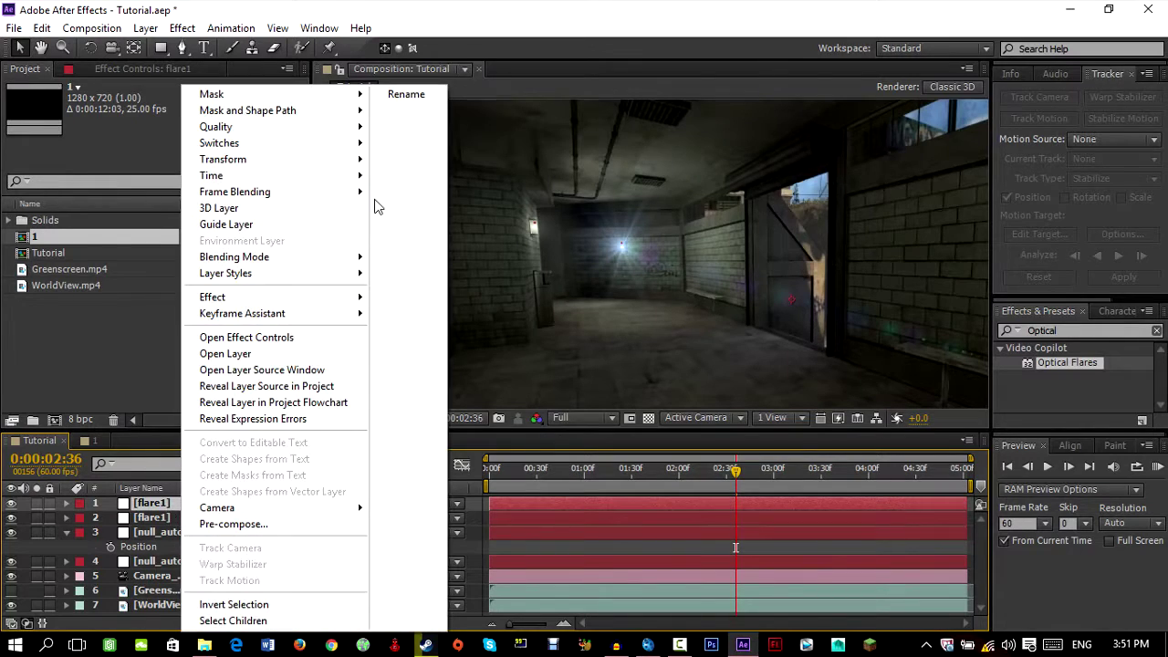
click(406, 95)
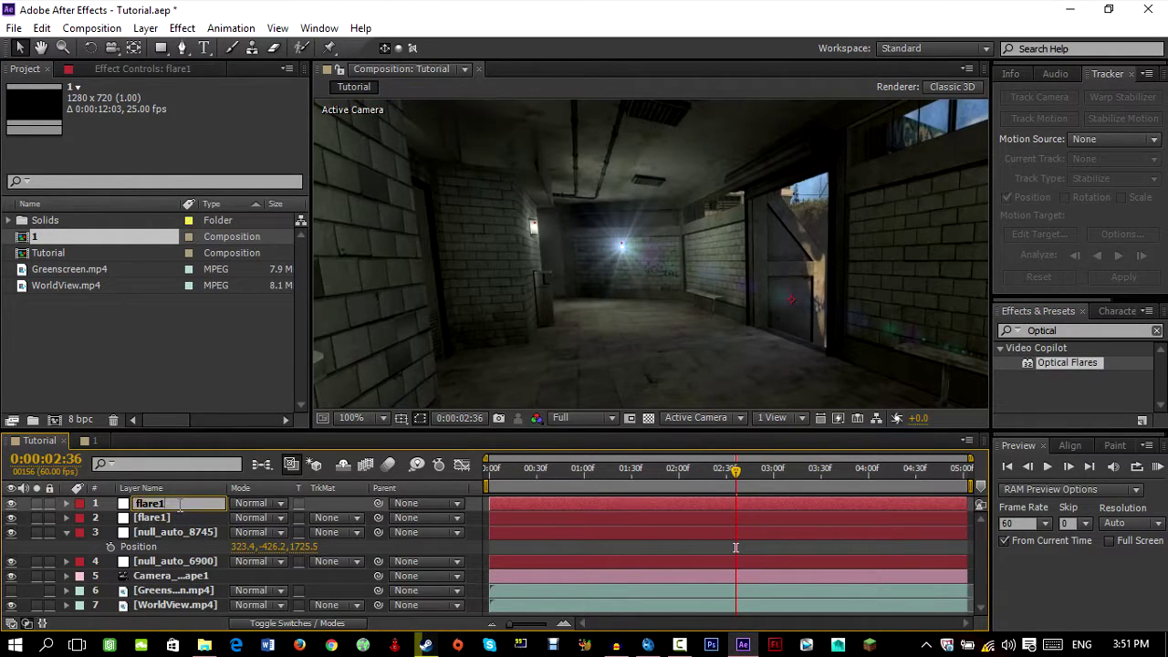
text(2)
click(182, 309)
right_click(177, 506)
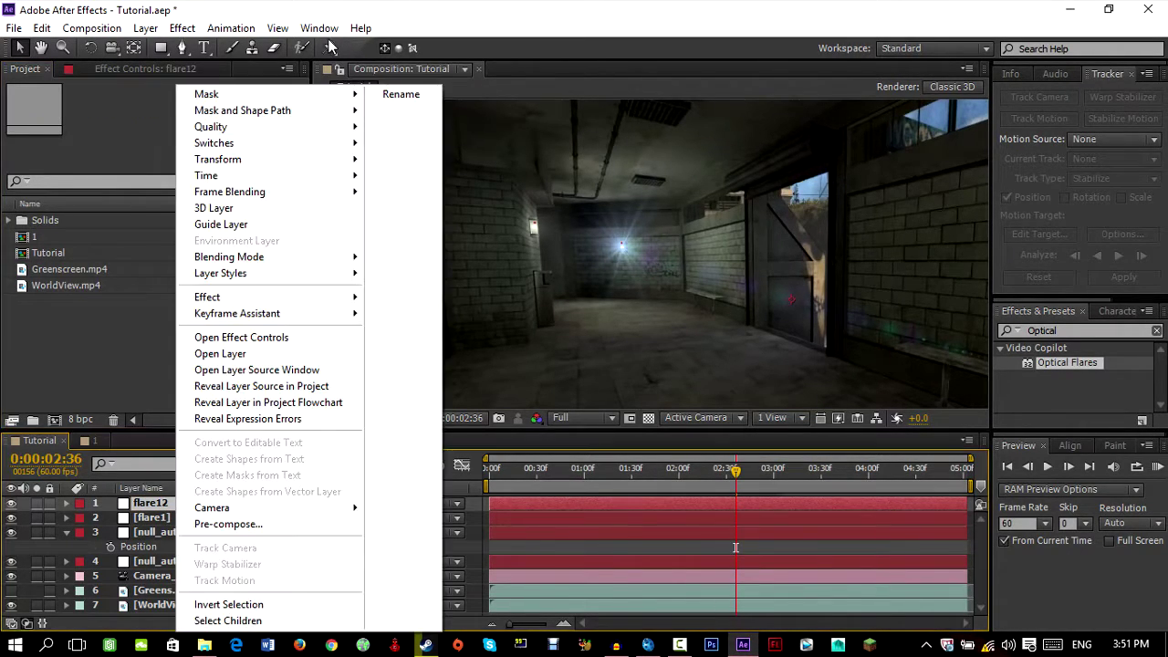
click(399, 97)
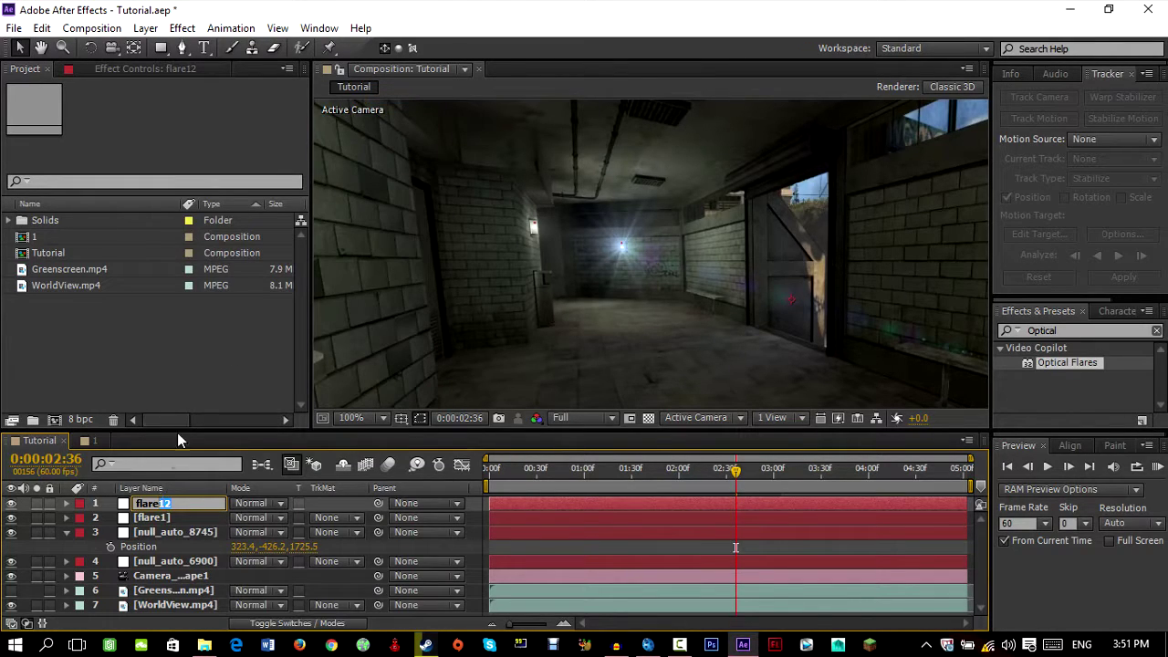
- Reveal null_auto_6900's Position (-247.2, -466.3, 1023.2) and select flare2
click(182, 532)
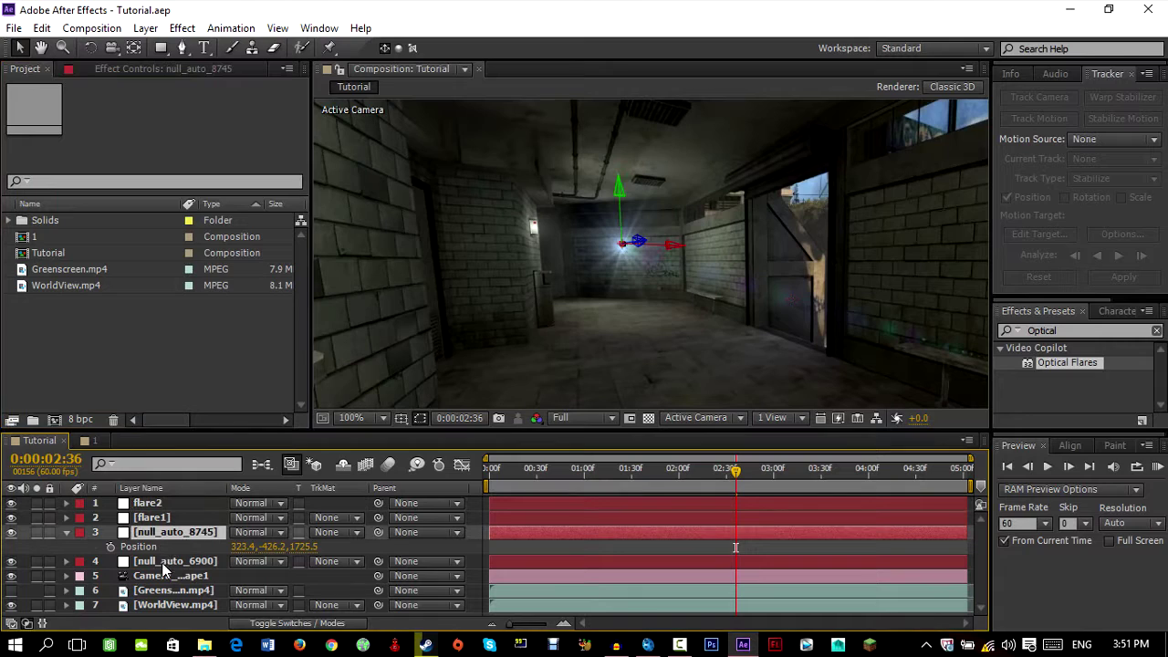
click(169, 561)
key(p)
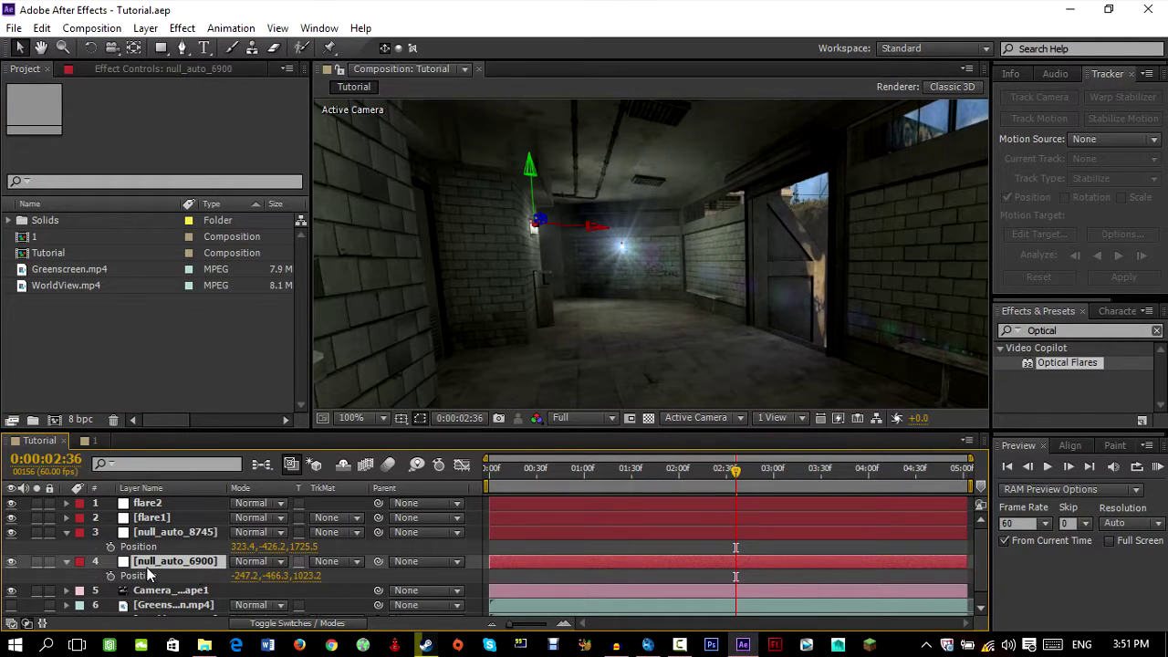
click(151, 522)
click(146, 503)
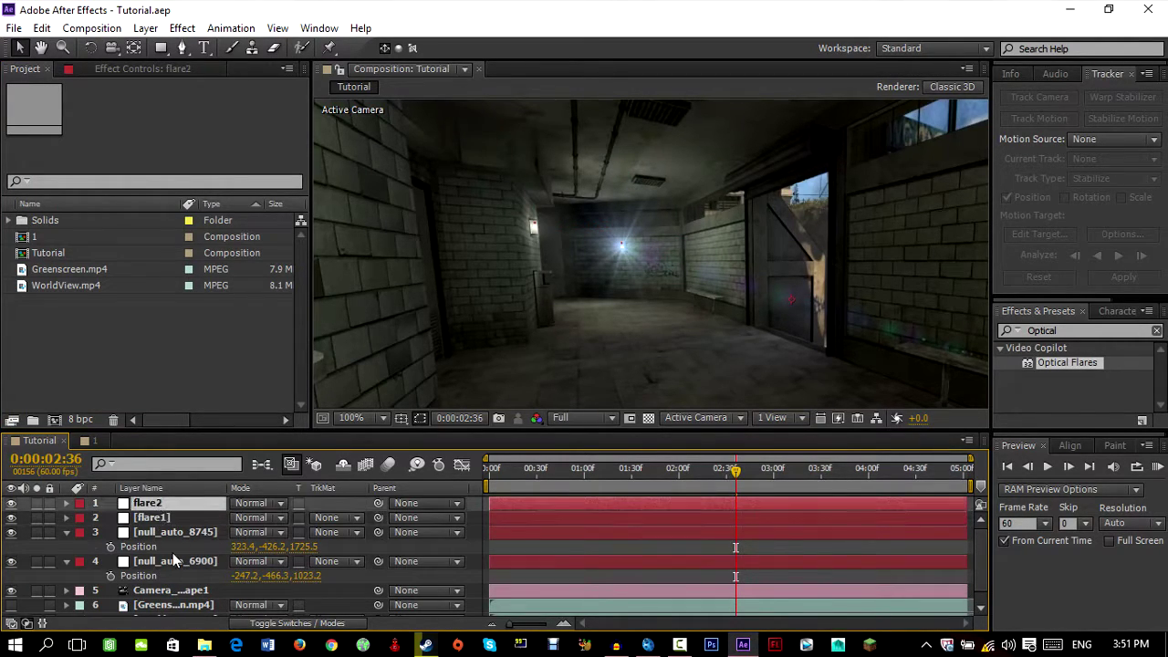
click(168, 561)
click(149, 503)
- Paste null_auto_6900's position into flare2's Position XY and Position Z (1023.2)
click(134, 64)
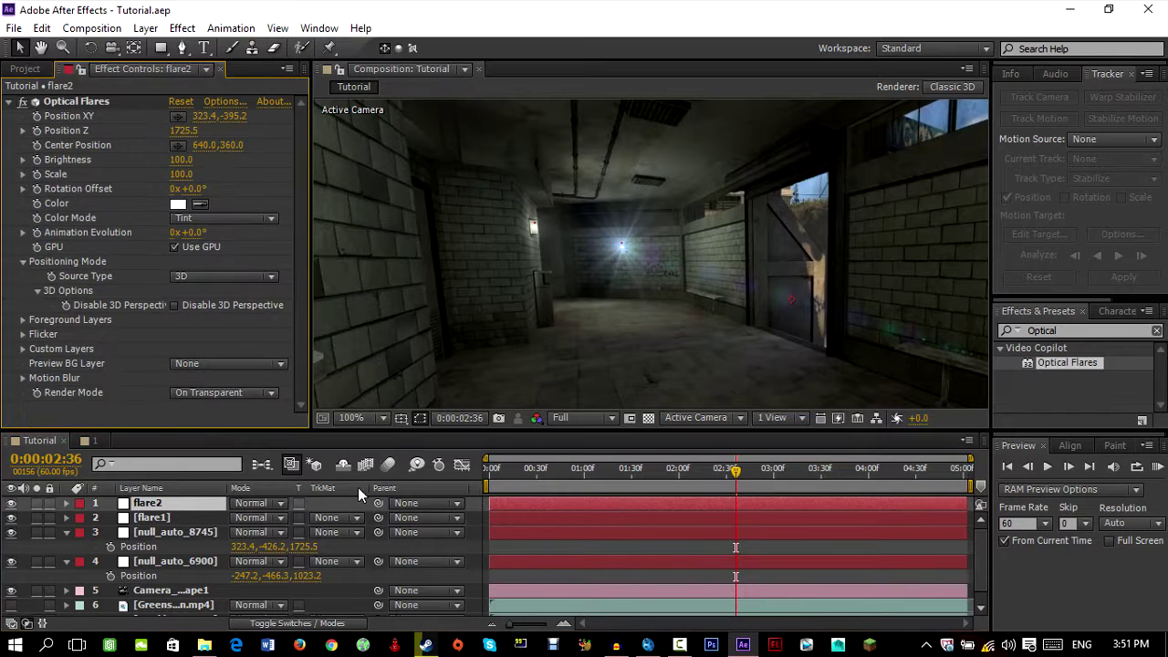
click(255, 586)
key(ctrl+c)
click(260, 405)
key(ctrl+v)
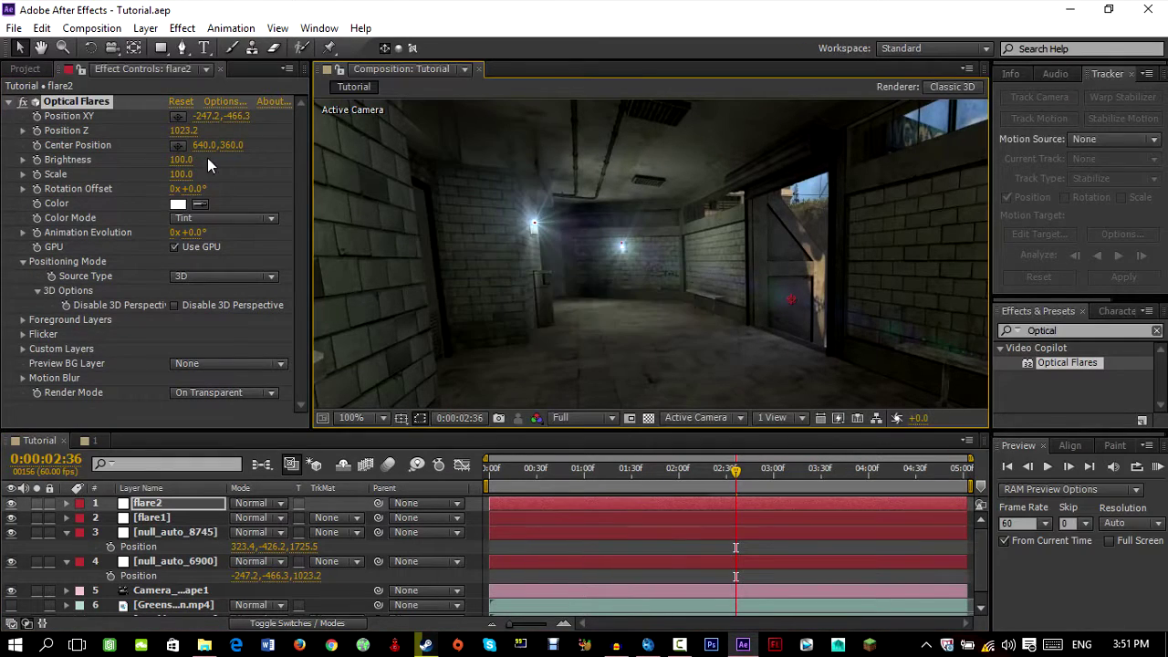
- Scrub flare2's Position Y to -454.3, save, and play back to check it
drag(234, 116, 251, 116)
key(ctrl+s)
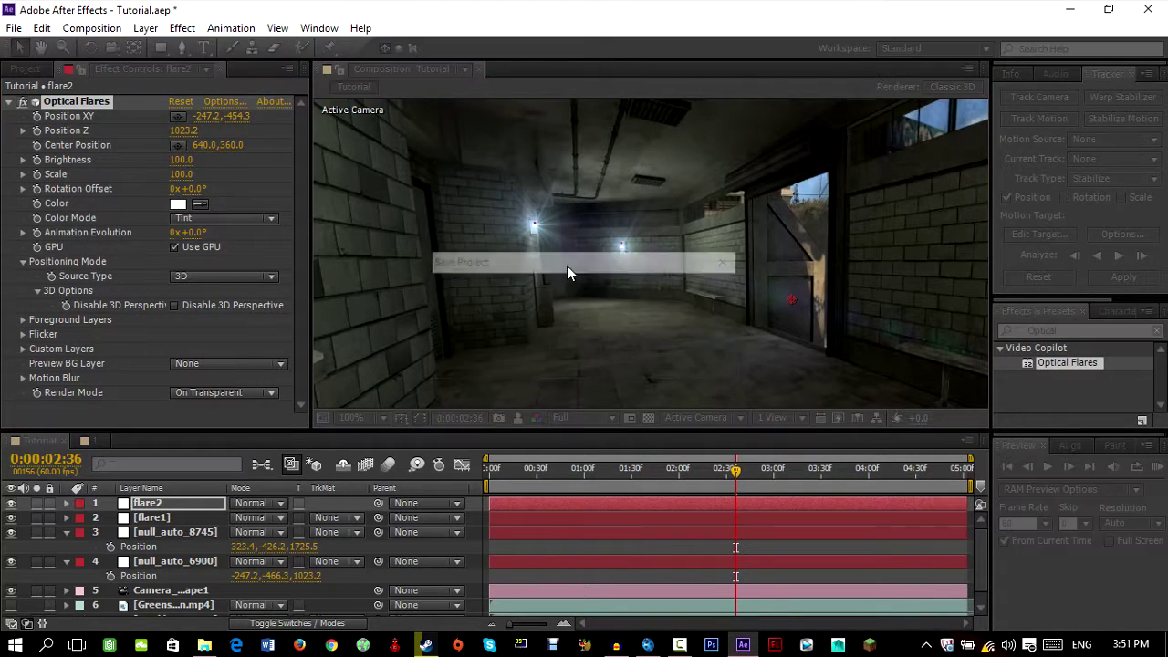
drag(735, 471, 688, 489)
key(space)
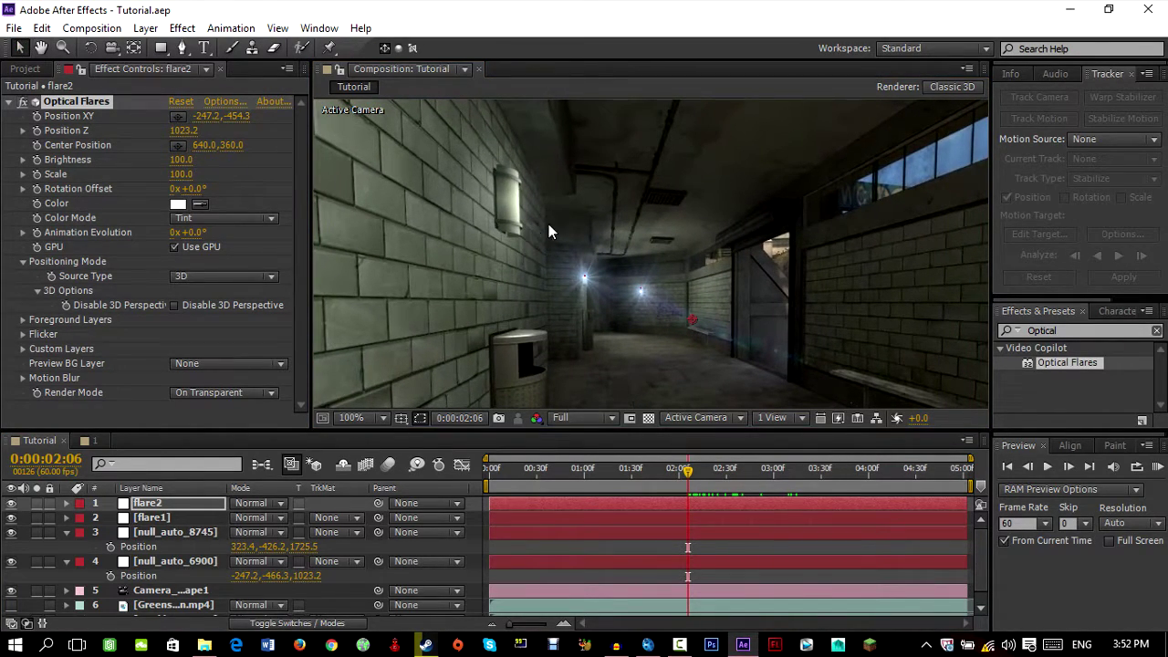
- Duplicate flare2 into flare3, pull it closer and left onto the near lamp, then save
key(Return)
key(ctrl+d)
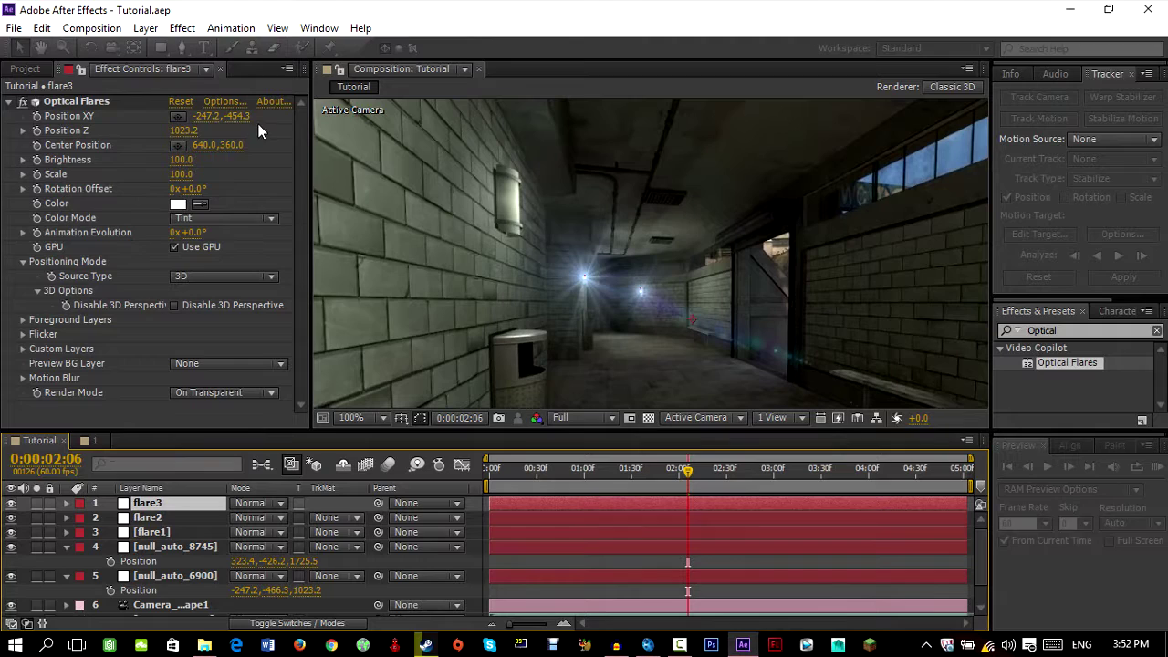
drag(181, 130, 59, 150)
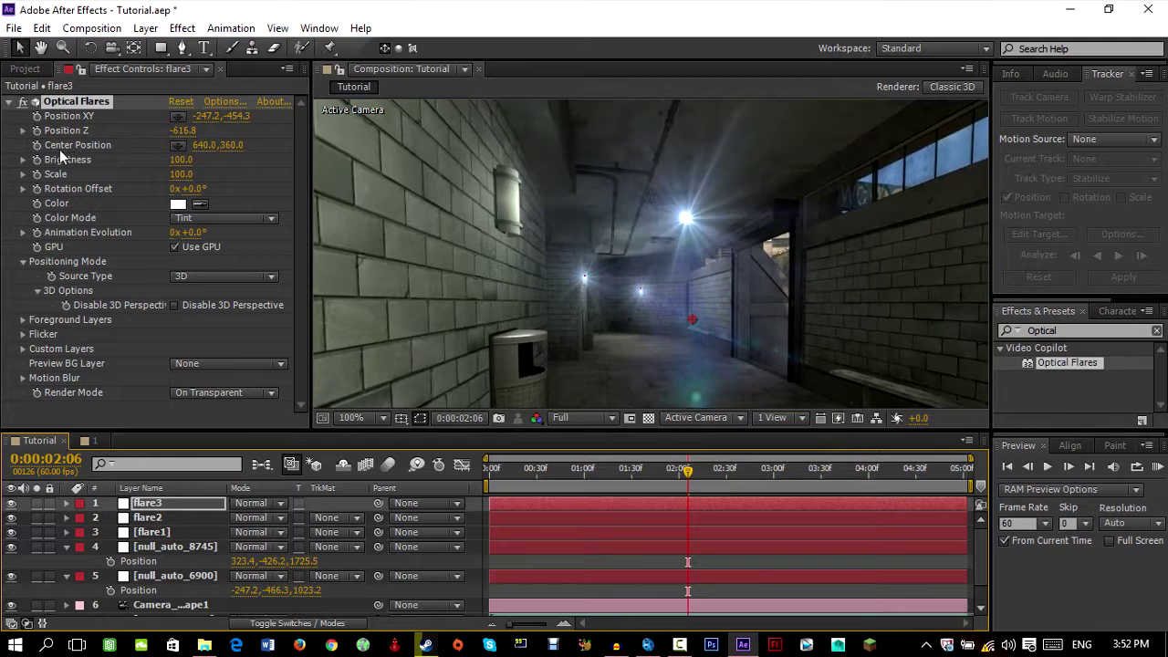
drag(208, 117, 3, 135)
drag(208, 117, 188, 118)
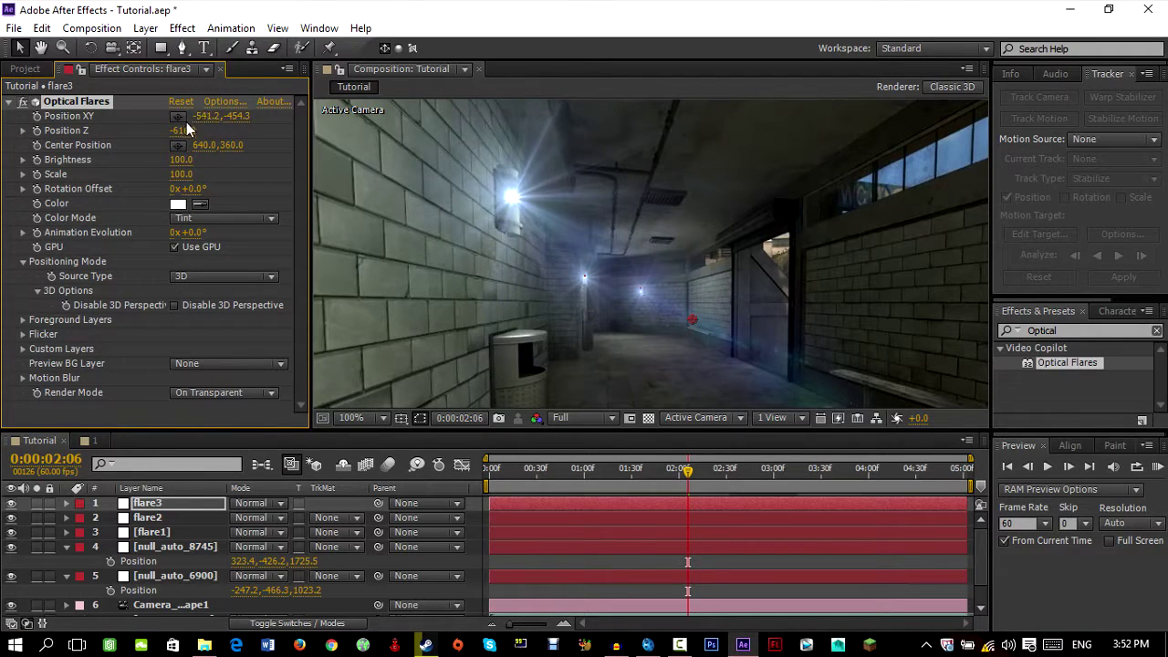
key(Page_Up)
key(Page_Up)
key(Page_Up)
key(Page_Up)
key(Page_Up)
key(Page_Up)
key(Page_Up)
key(Page_Up)
key(Page_Up)
key(Page_Up)
key(Page_Up)
key(Page_Up)
key(Page_Up)
key(Page_Up)
key(Page_Up)
key(Page_Up)
key(Page_Up)
key(Page_Up)
key(Page_Up)
key(Page_Up)
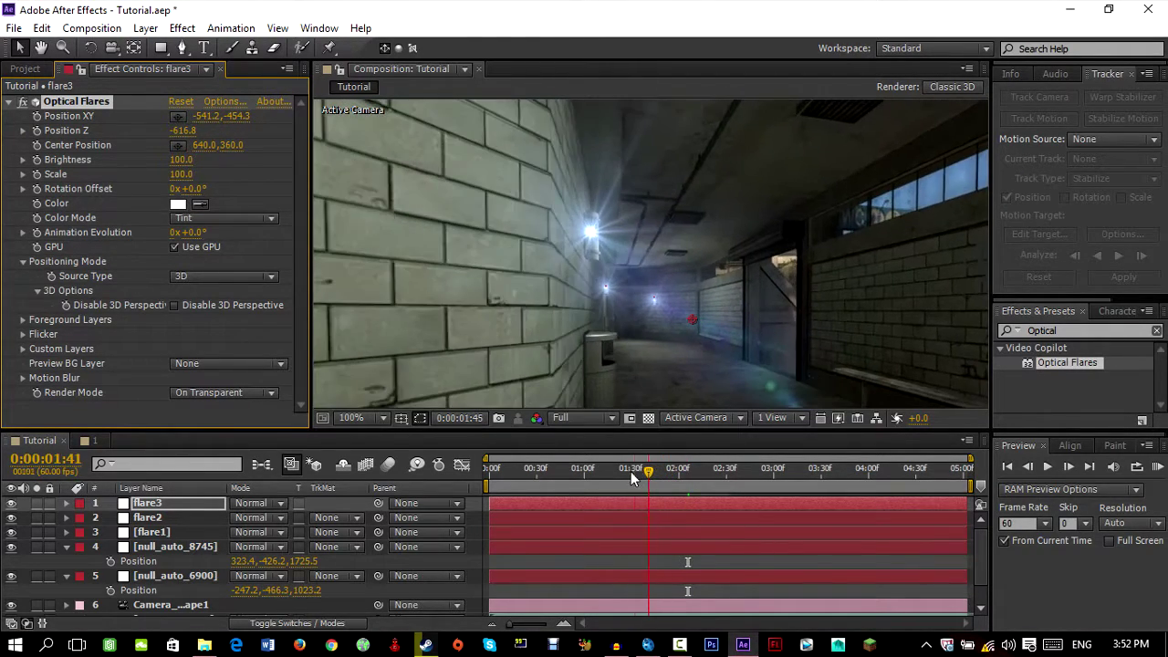
drag(670, 479, 695, 478)
key(ctrl+s)
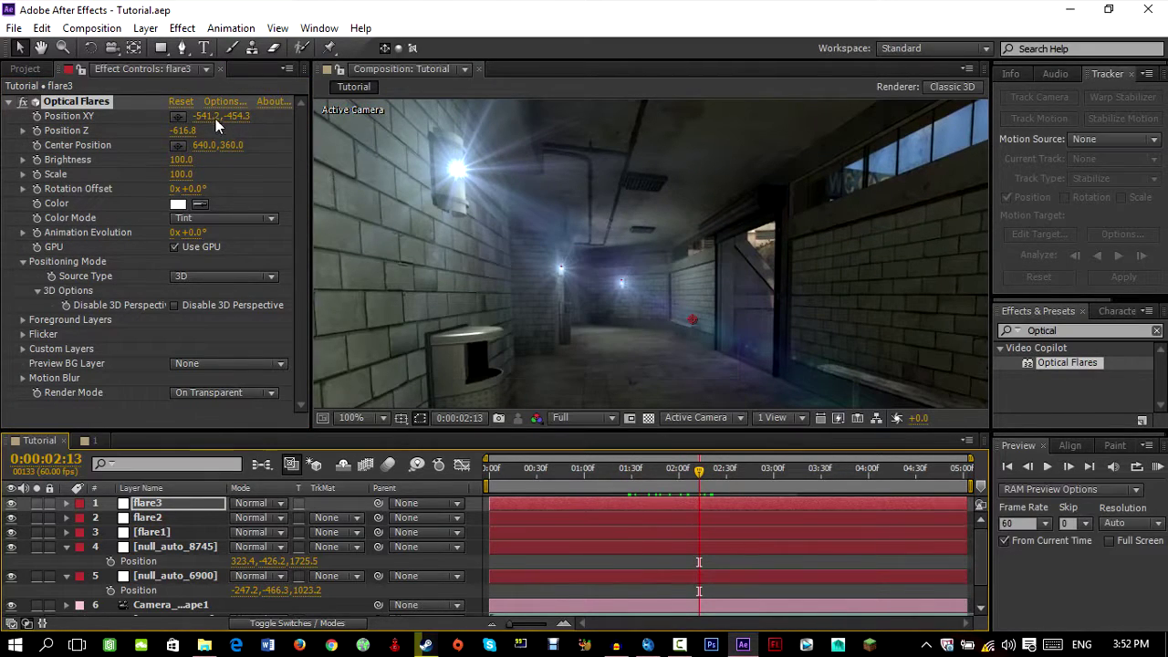
- Refine flare3 to Position XY -533.2, -436.3 and depth -666.8, scrubbing to verify tracking
drag(685, 478, 655, 481)
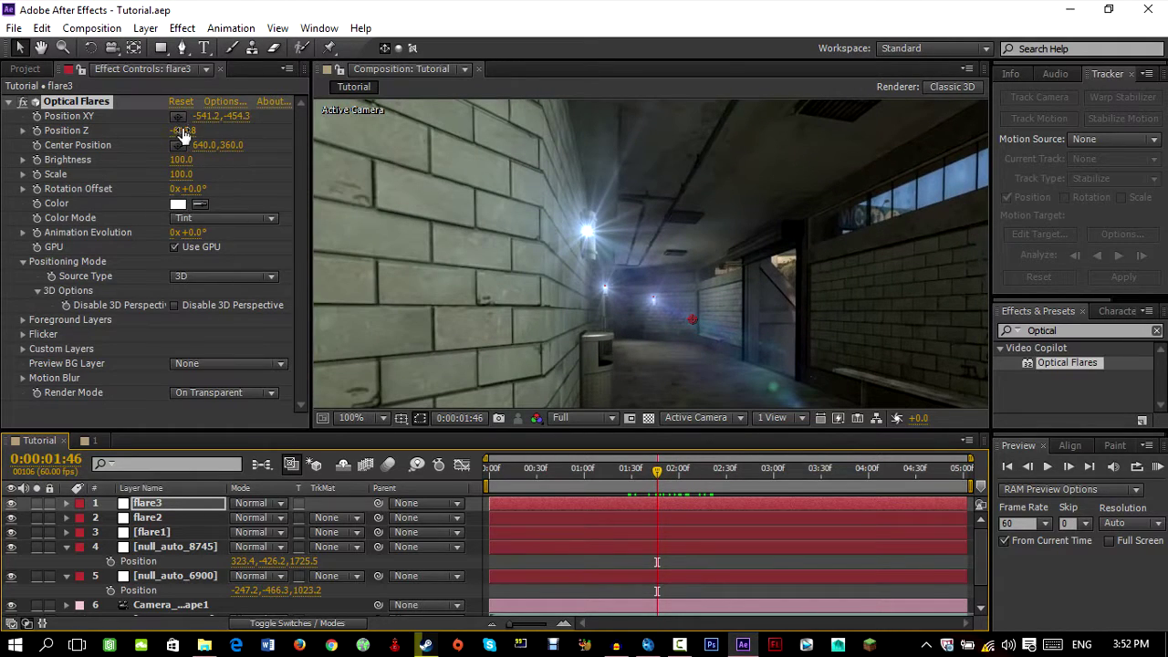
drag(209, 116, 187, 128)
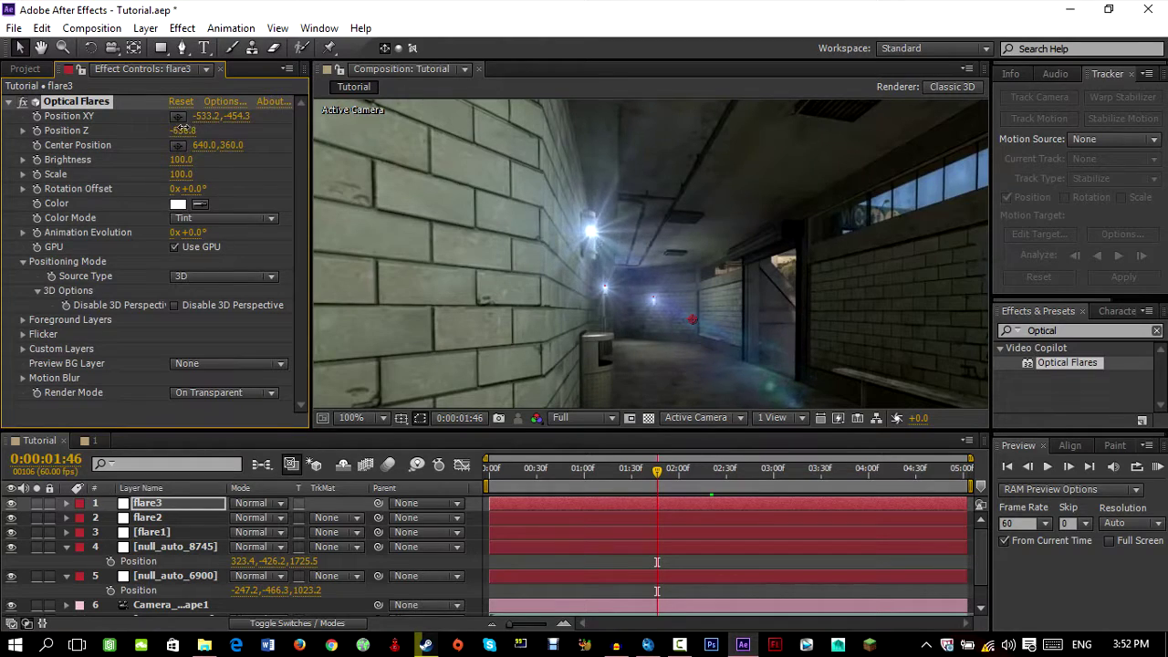
click(699, 474)
drag(700, 476, 702, 476)
drag(228, 116, 251, 119)
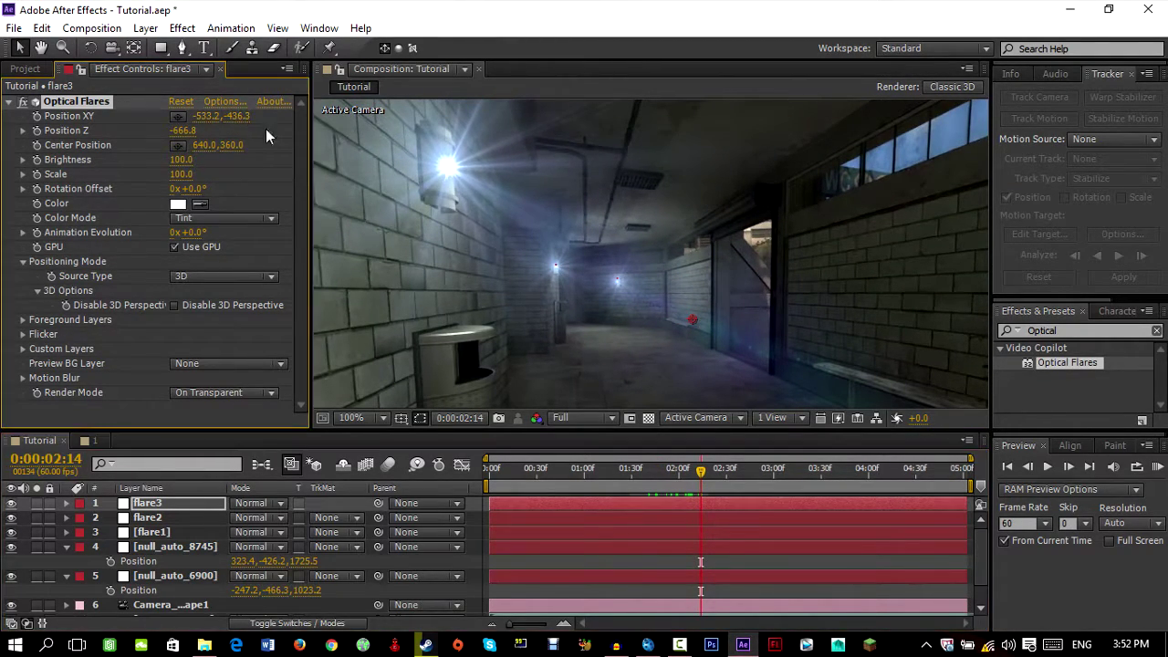
scroll(608, 288, down, 2)
drag(711, 480, 526, 484)
click(374, 417)
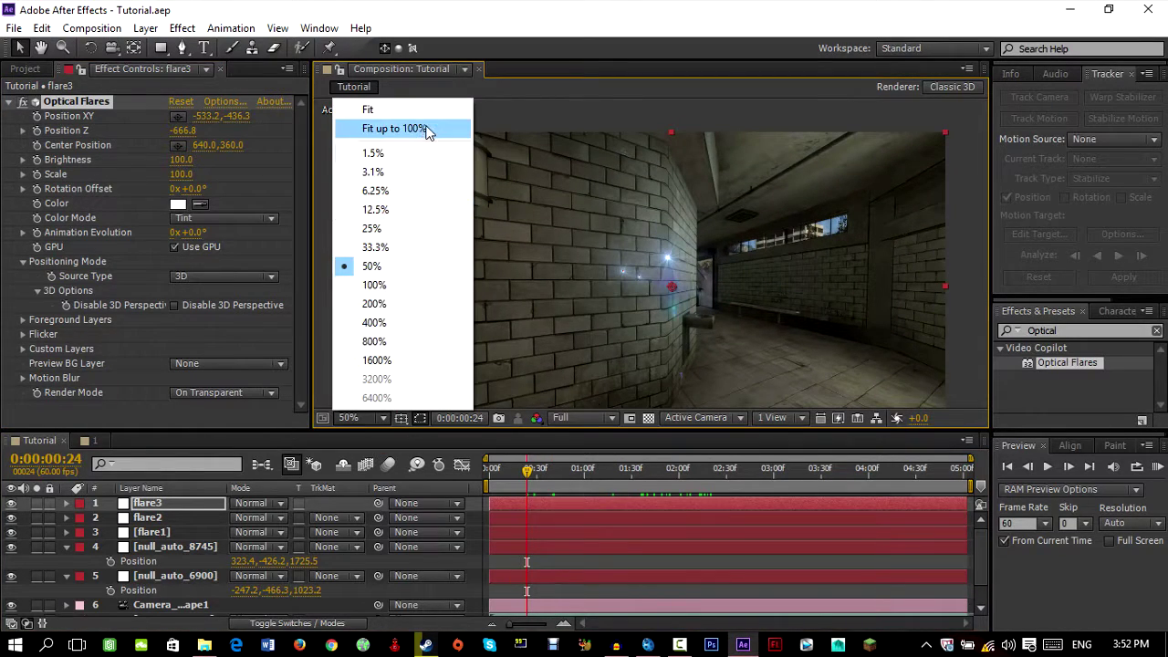
- Fit the viewer, duplicate a flare into flare4, collapse both nulls, and run a RAM Preview
click(393, 129)
drag(527, 476, 488, 479)
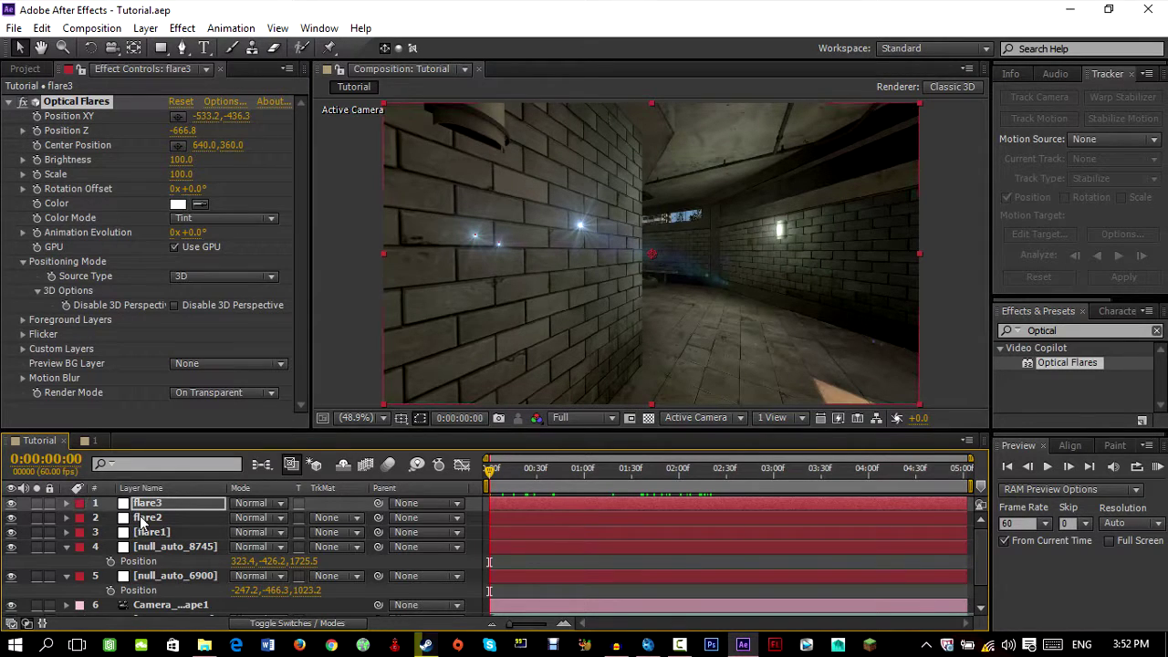
key(ctrl+d)
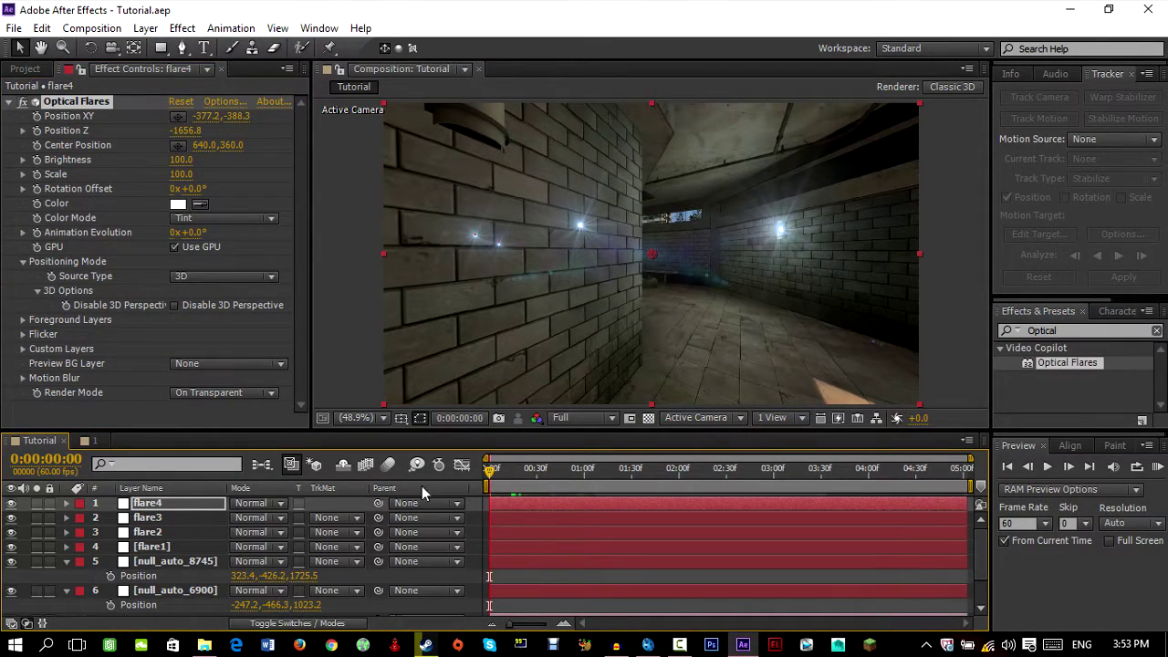
click(65, 562)
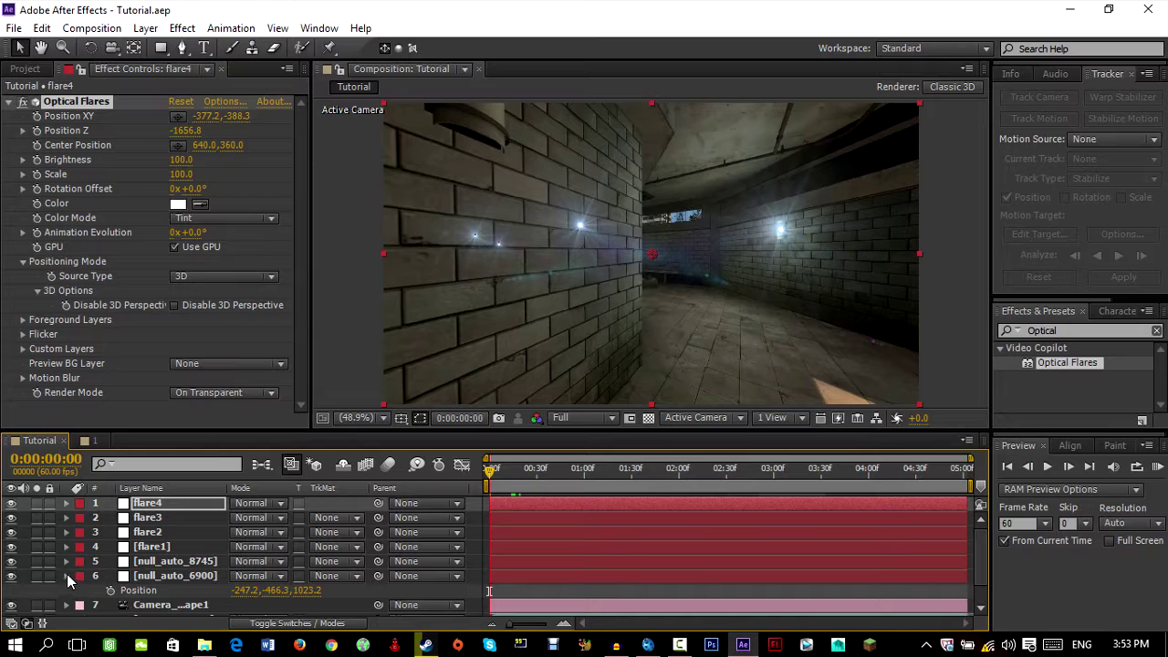
click(67, 575)
click(1156, 466)
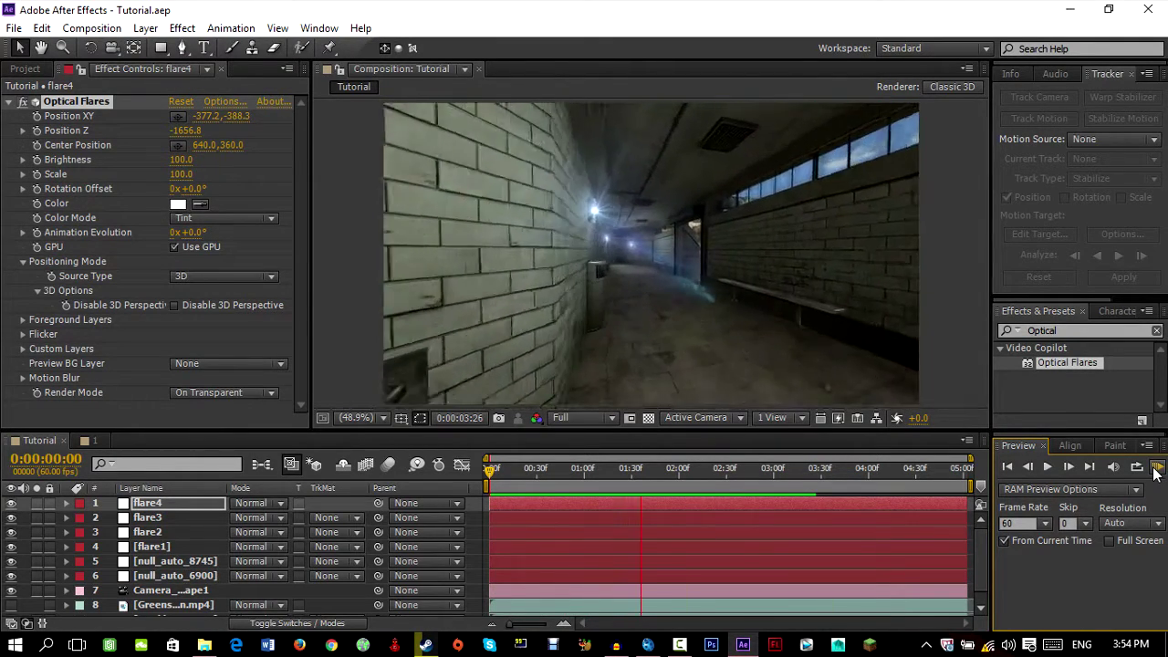
- Stop the preview and fit the whole composition back inside the viewer
click(1156, 467)
scroll(389, 232, up, 3)
drag(470, 220, 638, 195)
click(351, 417)
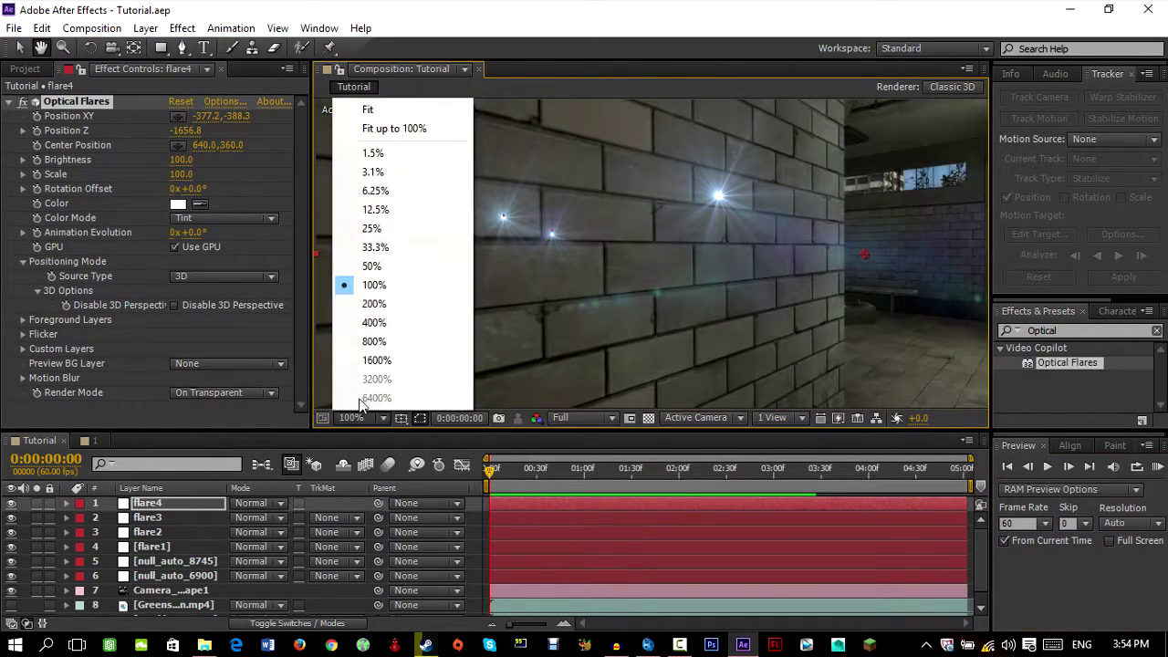
click(437, 128)
key(v)
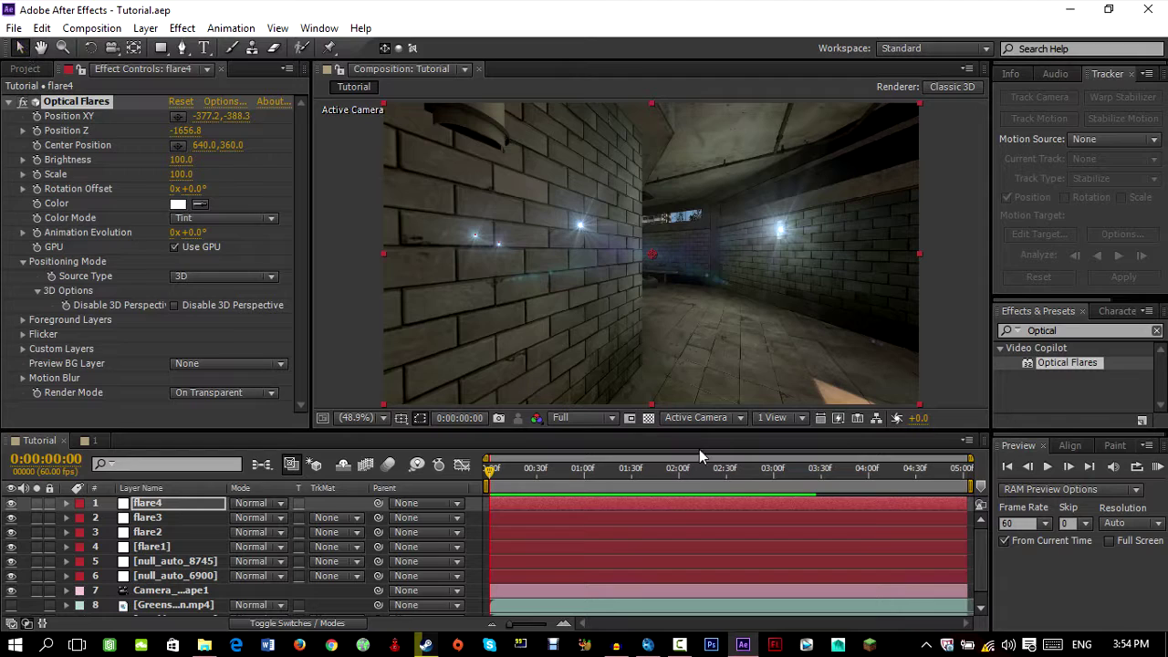
- Select flare3, save the project, and zoom the timeline in around 0:00:01:34
drag(489, 470, 580, 493)
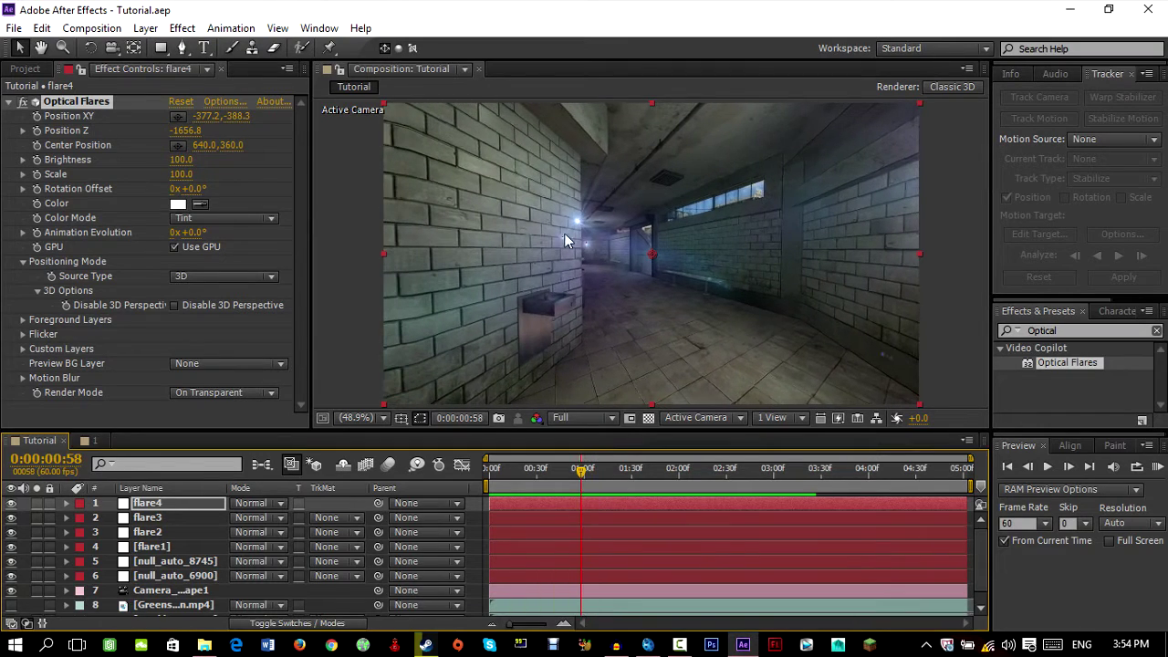
scroll(537, 219, up, 1)
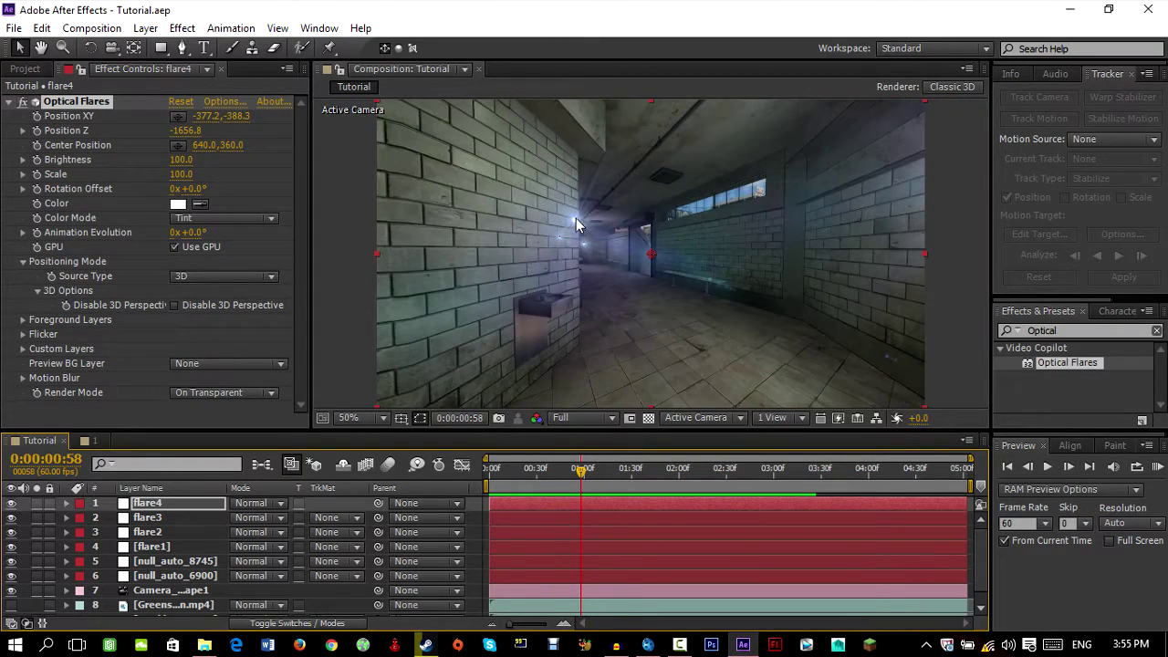
click(571, 515)
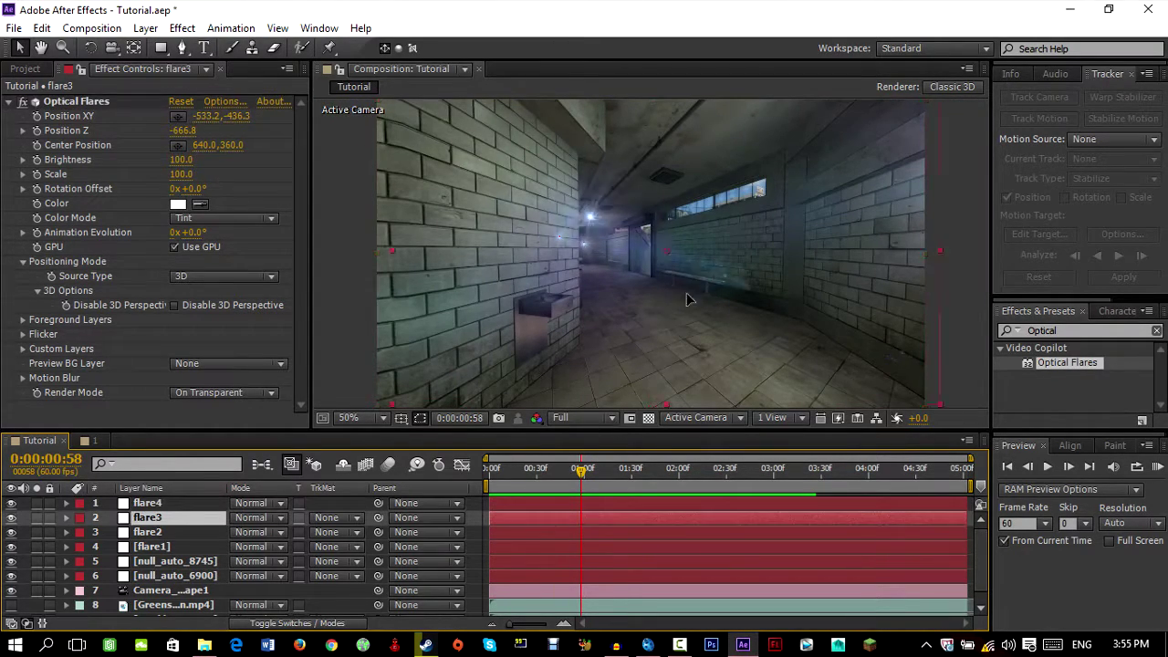
key(ctrl+s)
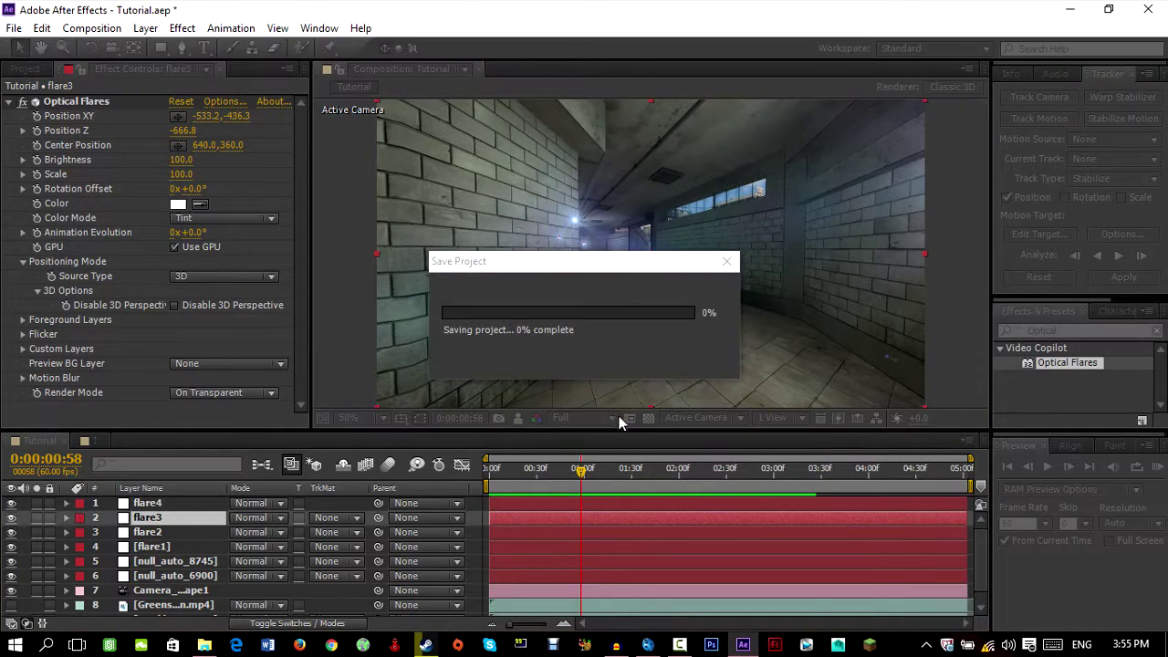
drag(580, 478, 586, 481)
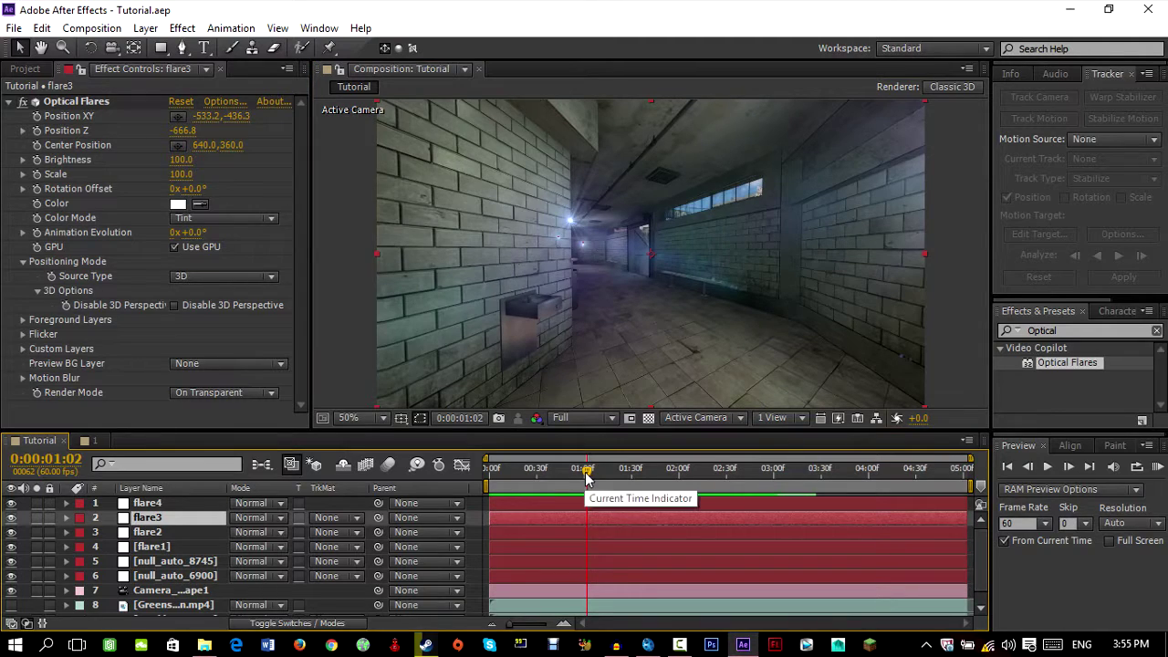
alt+scroll(584, 476, up, 3)
drag(585, 476, 787, 492)
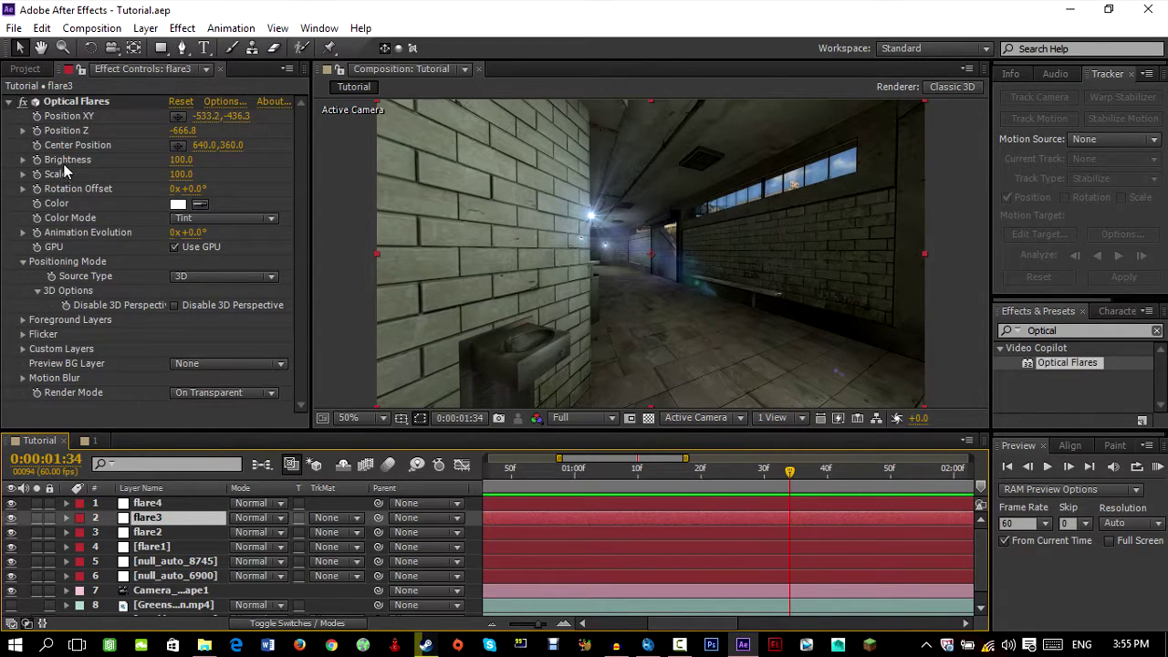
- Reveal flare3's Brightness with U and keyframe it to 0.0 at 0:00:01:29, then save
click(36, 160)
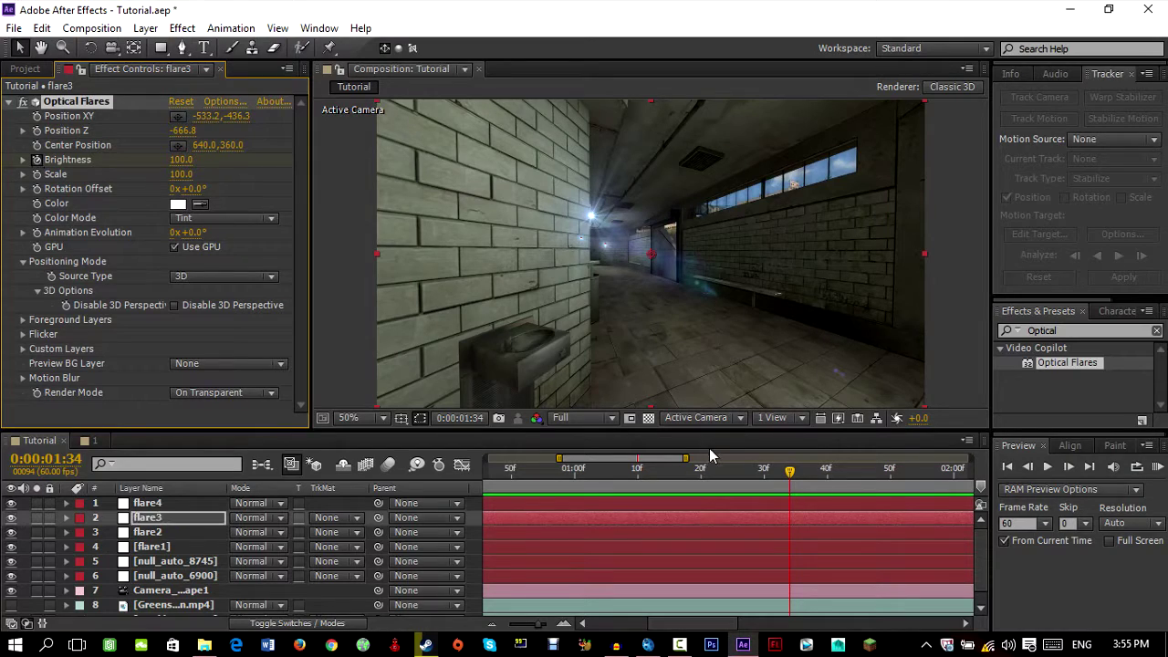
key(u)
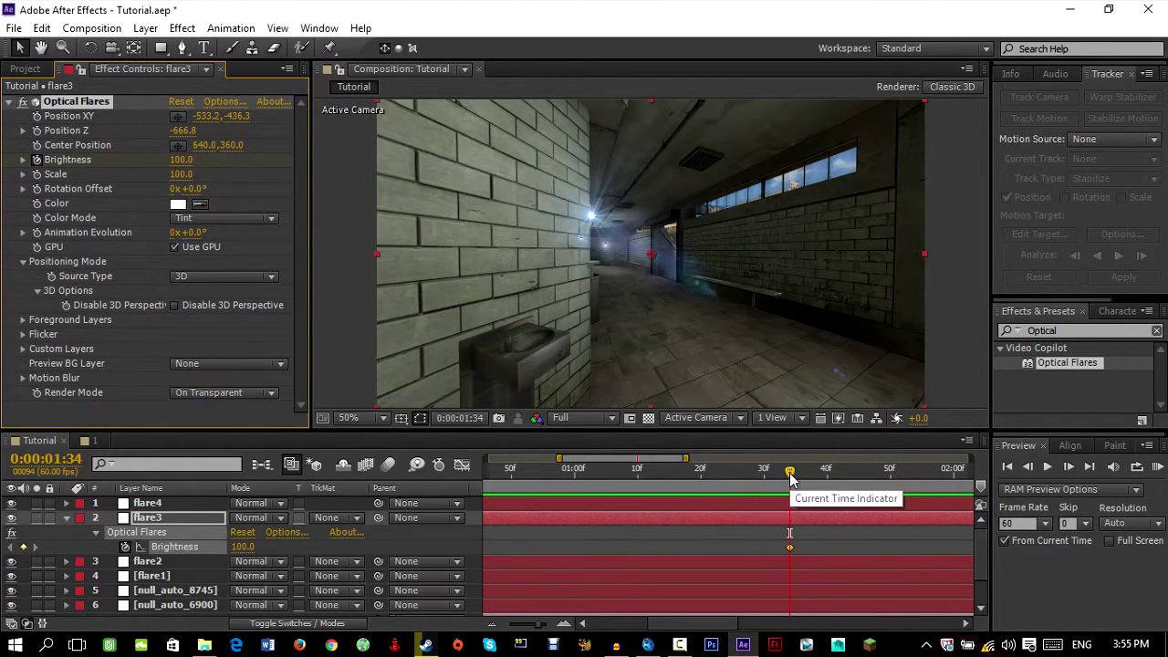
drag(790, 479, 763, 482)
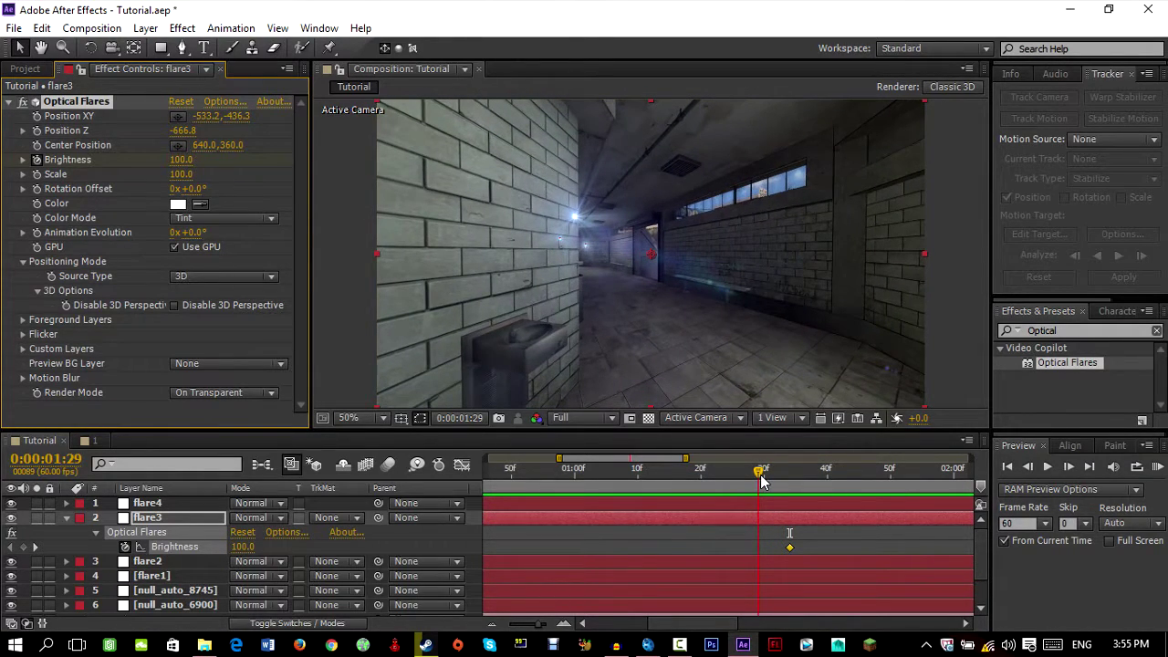
key(ctrl+s)
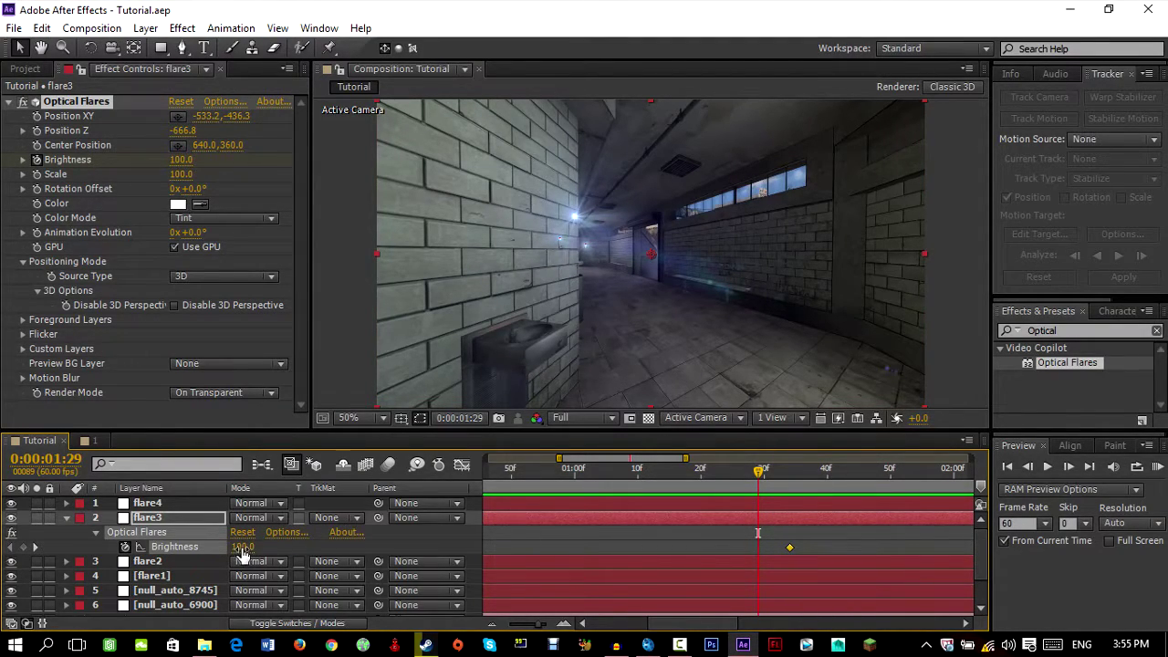
drag(242, 547, 202, 545)
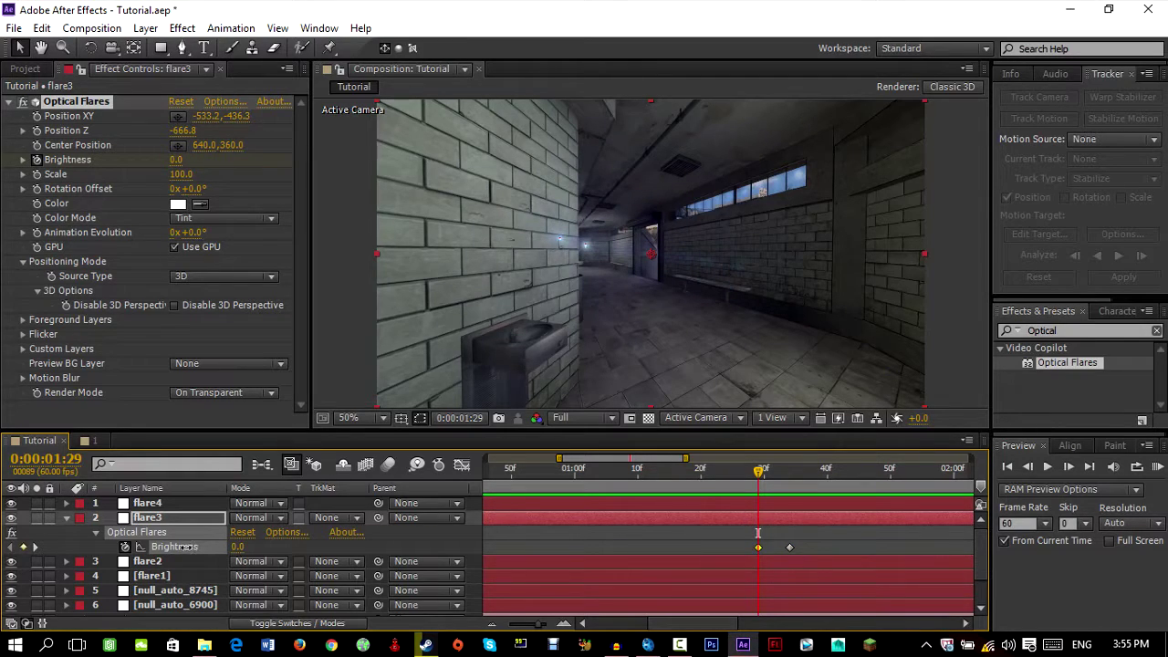
drag(757, 475, 795, 548)
key(ctrl+s)
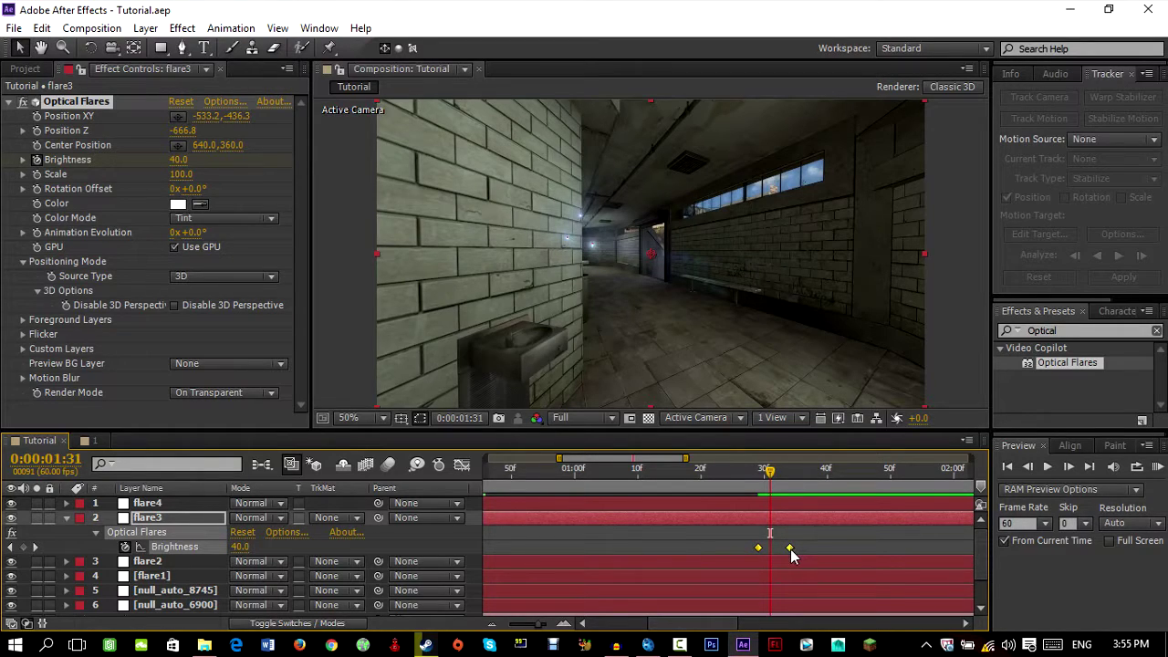
- Apply Easy Ease to flare3's two Brightness keyframes
right_click(789, 548)
mouse_move(817, 540)
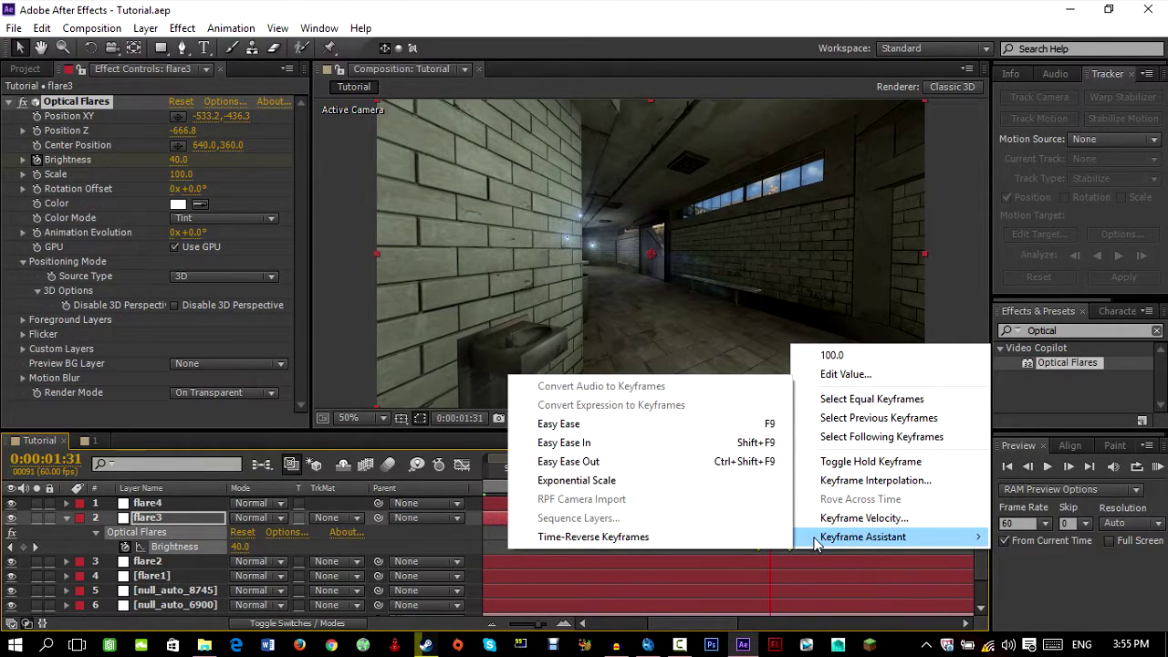
click(806, 547)
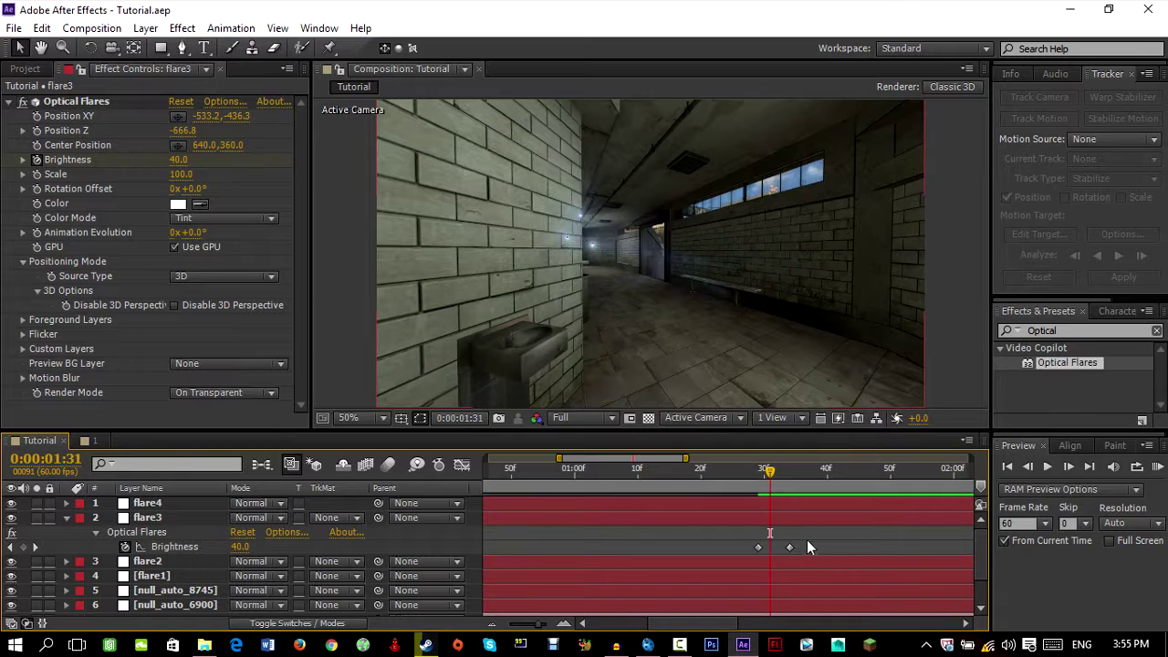
right_click(757, 549)
mouse_move(774, 542)
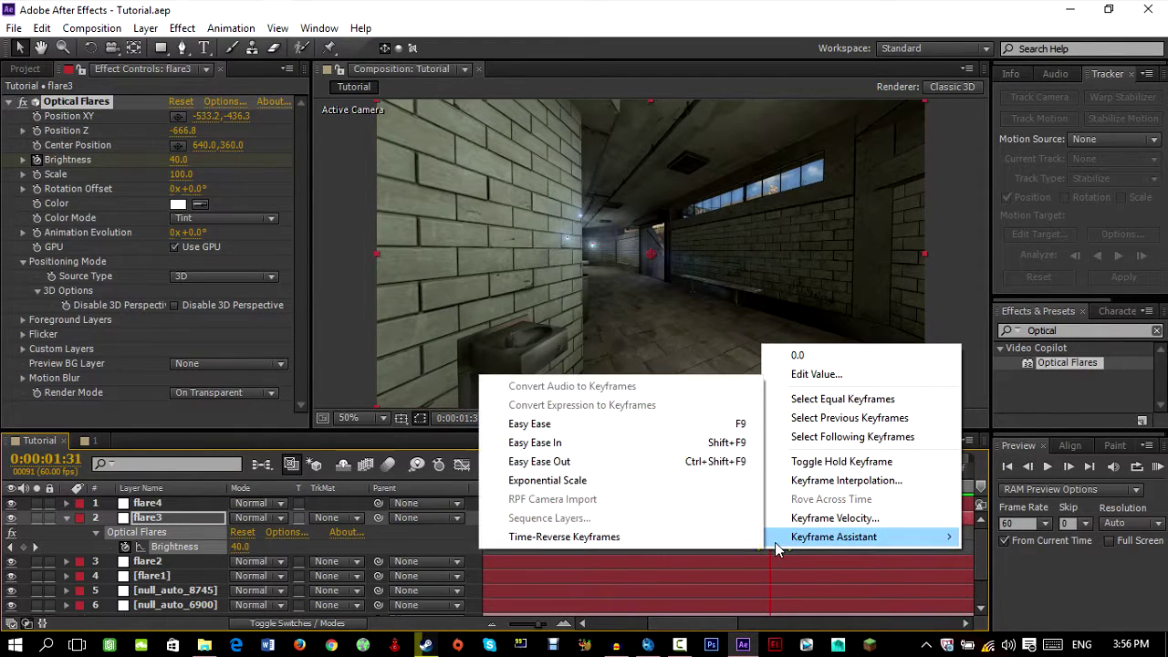
click(630, 460)
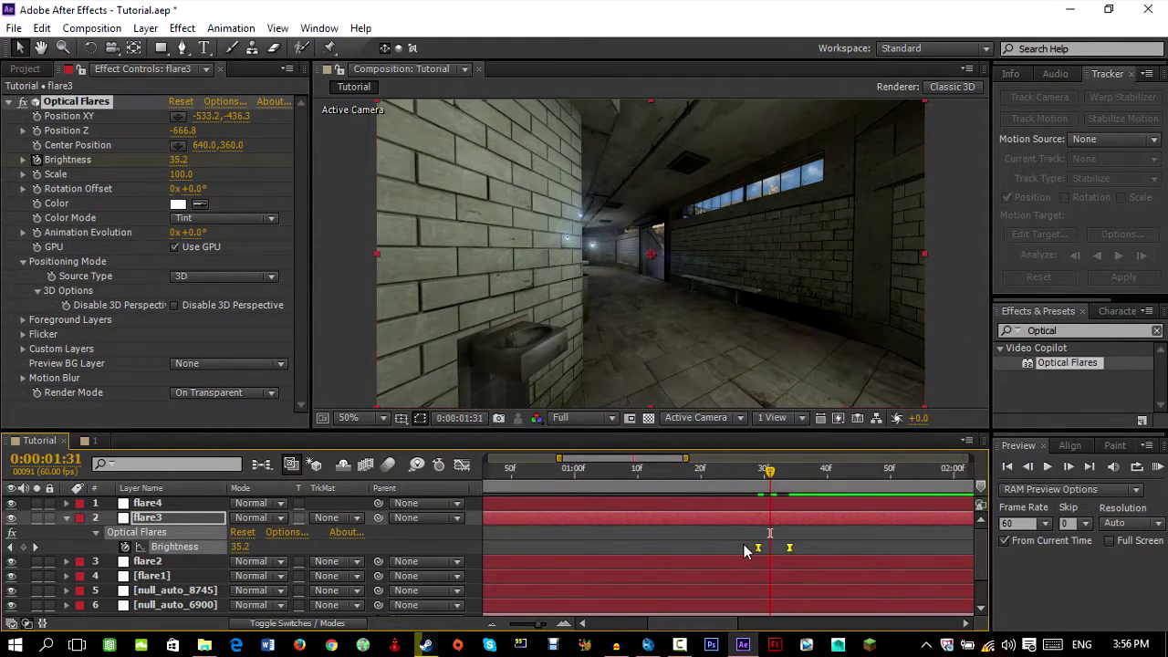
- Preview the flare fade-in and then the full five-second composition
drag(765, 473, 730, 476)
click(1157, 469)
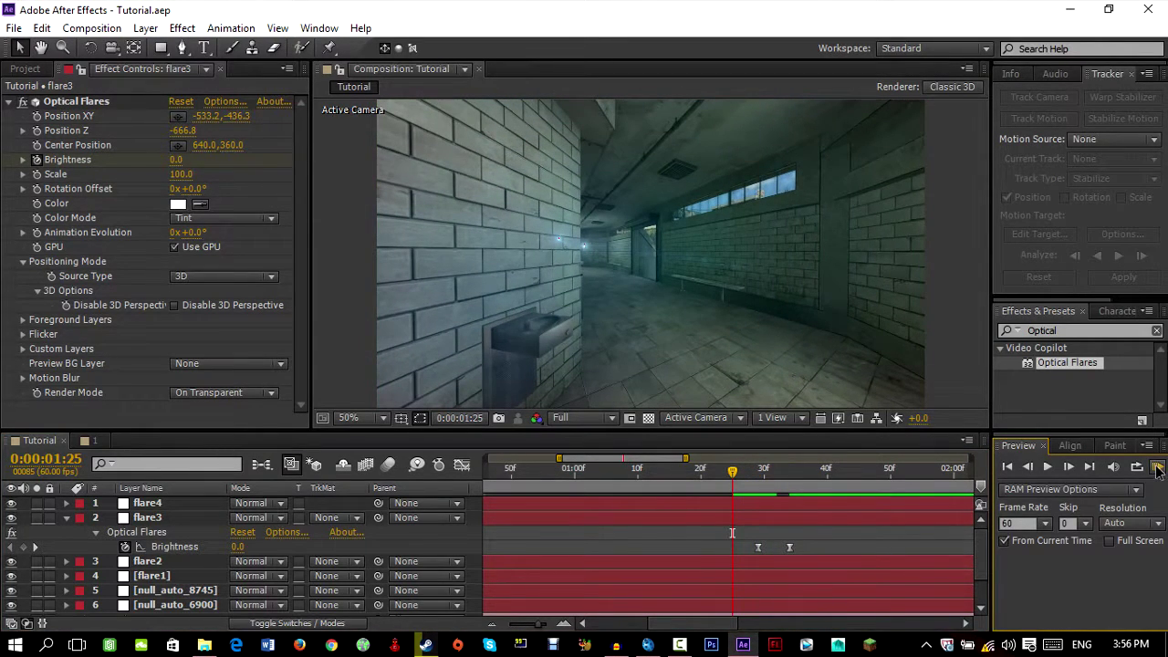
drag(732, 474, 814, 491)
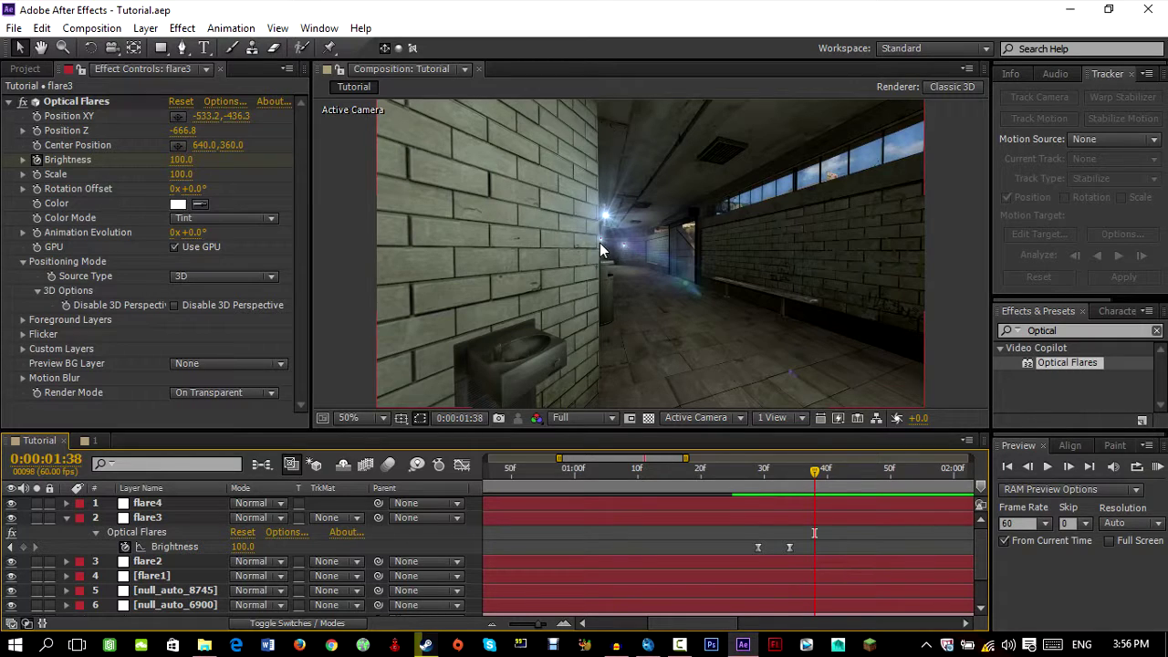
drag(757, 550, 797, 543)
key(ctrl+Down)
key(ctrl+Down)
drag(748, 486, 780, 490)
key(semicolon)
drag(551, 472, 463, 488)
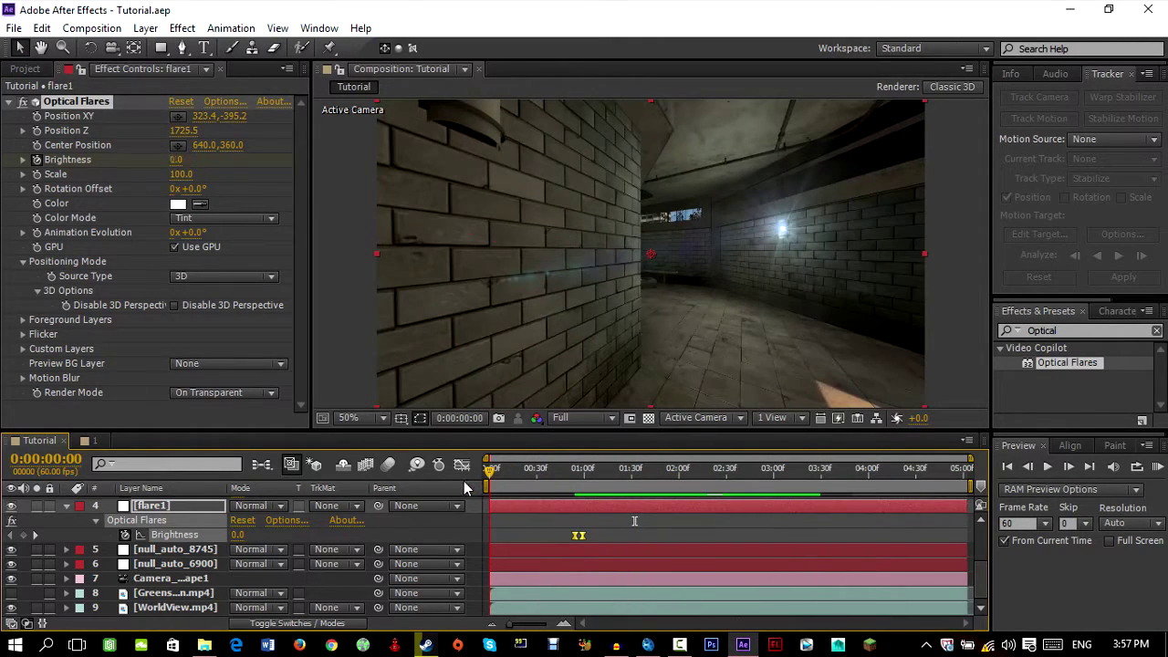
click(1156, 467)
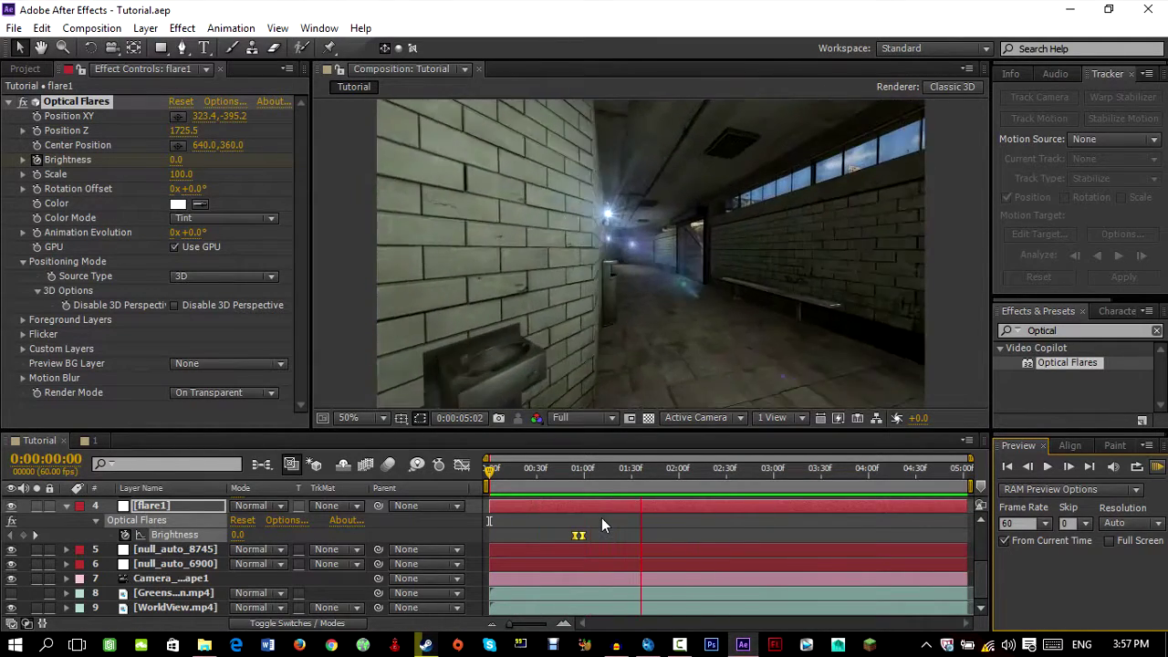
click(597, 537)
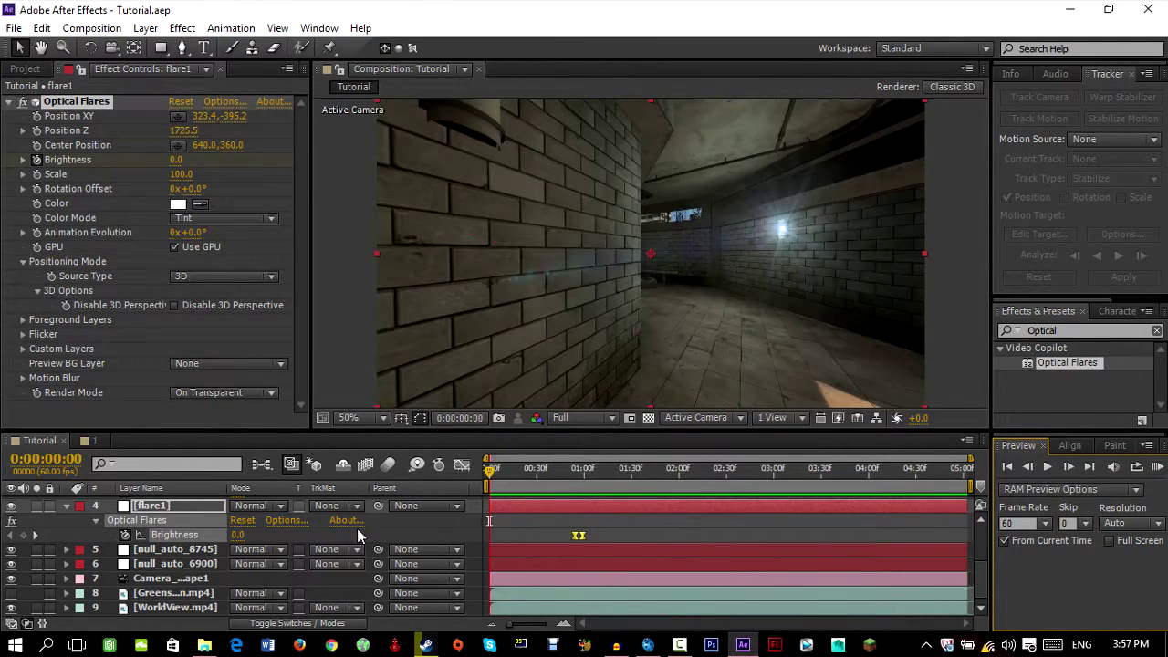
- Collapse flare1's Brightness properties and the expanded flare layers
click(65, 507)
click(69, 524)
click(69, 534)
scroll(204, 550, down, 1)
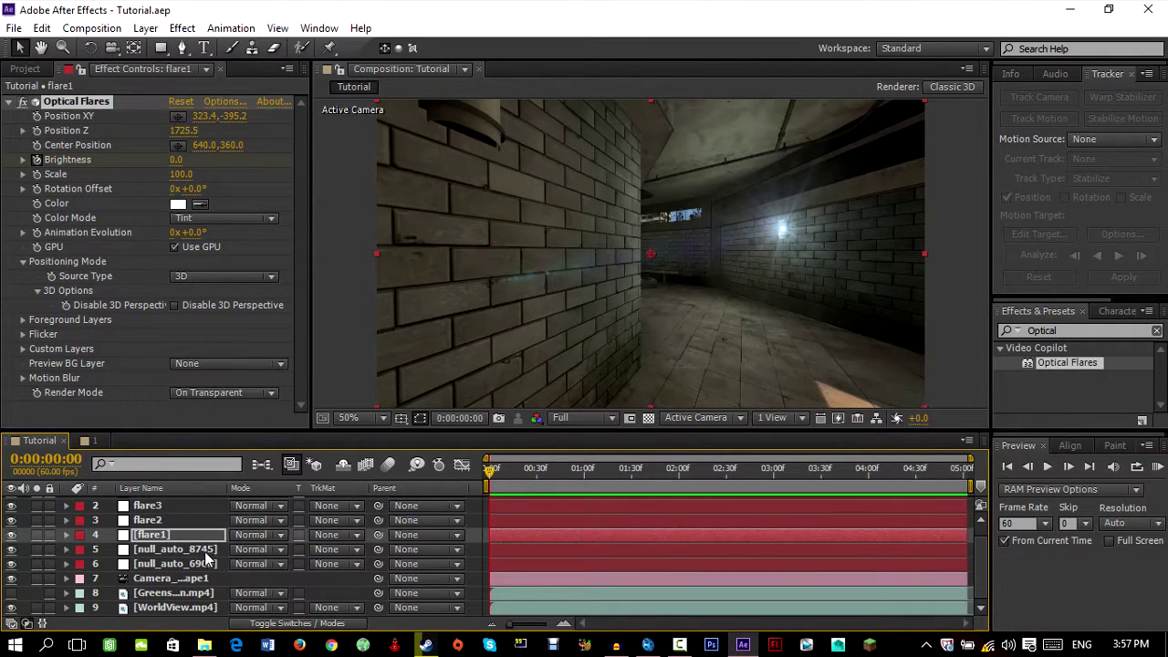
- Make Greenscreen.mp4 visible and scrub the footage before returning to the first frame
click(159, 593)
click(11, 592)
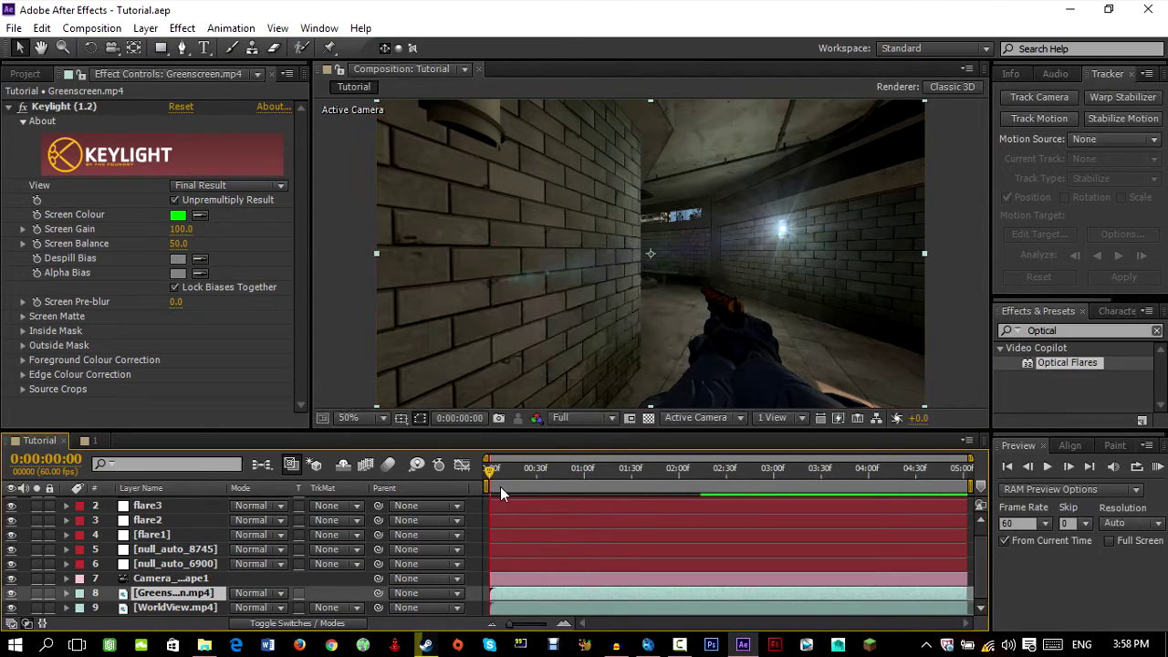
click(178, 579)
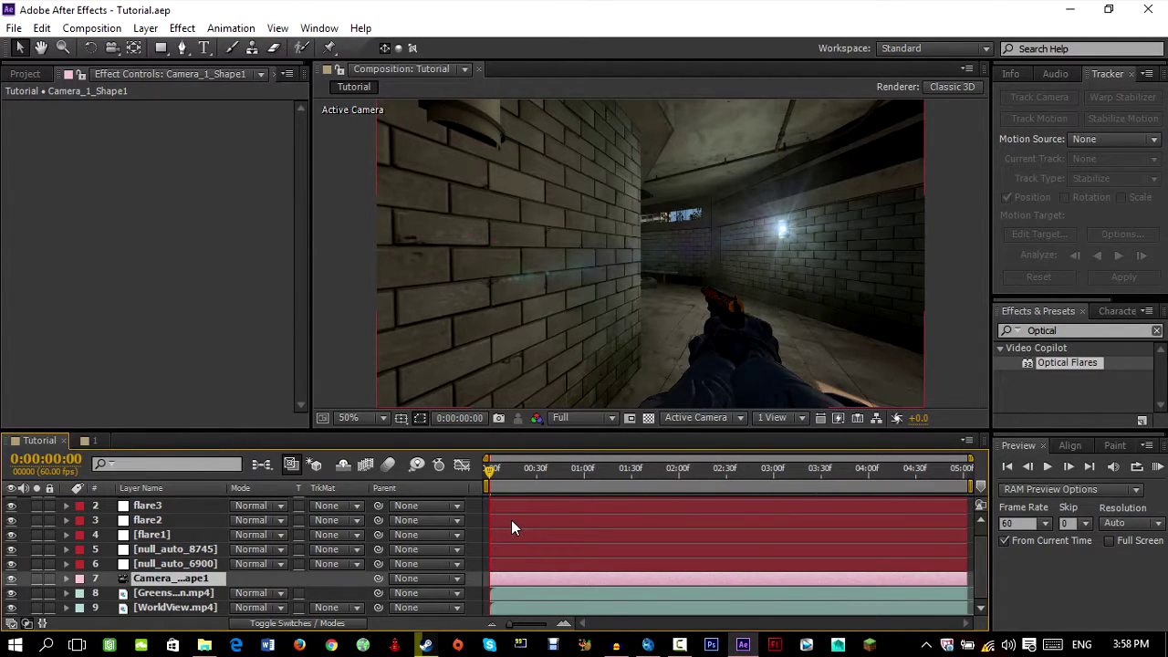
drag(490, 473, 670, 470)
drag(597, 472, 655, 470)
key(Home)
scroll(162, 548, up, 1)
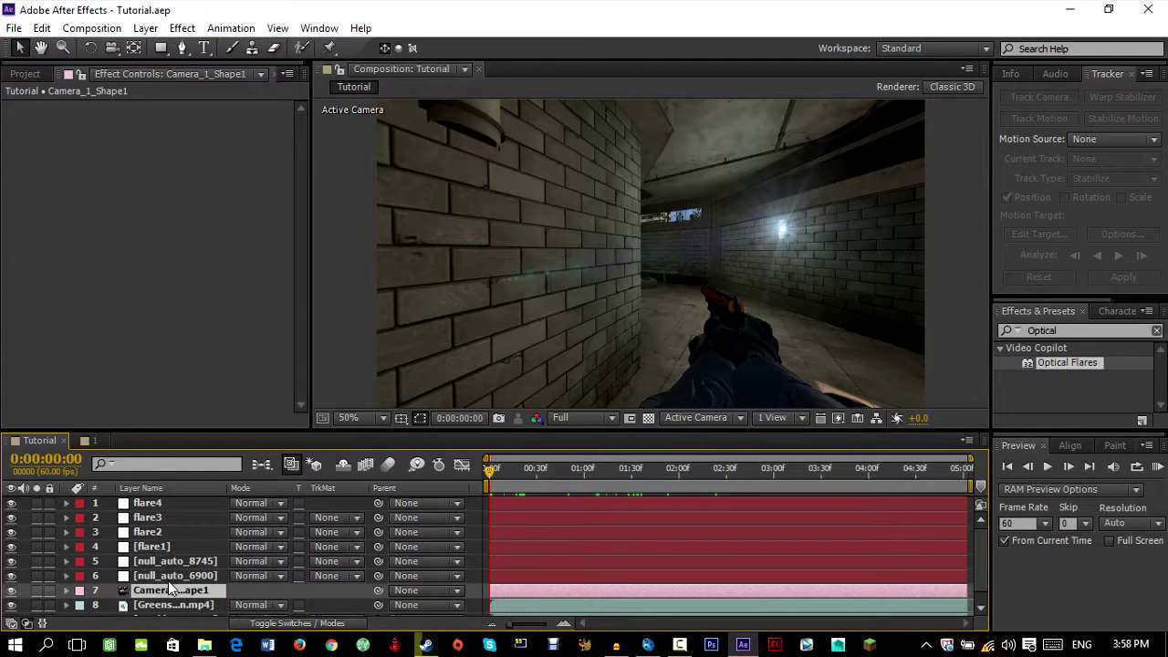
- Inspect flare1 and flare4, nudging flare4 slightly down and right in the viewer
click(171, 576)
click(184, 546)
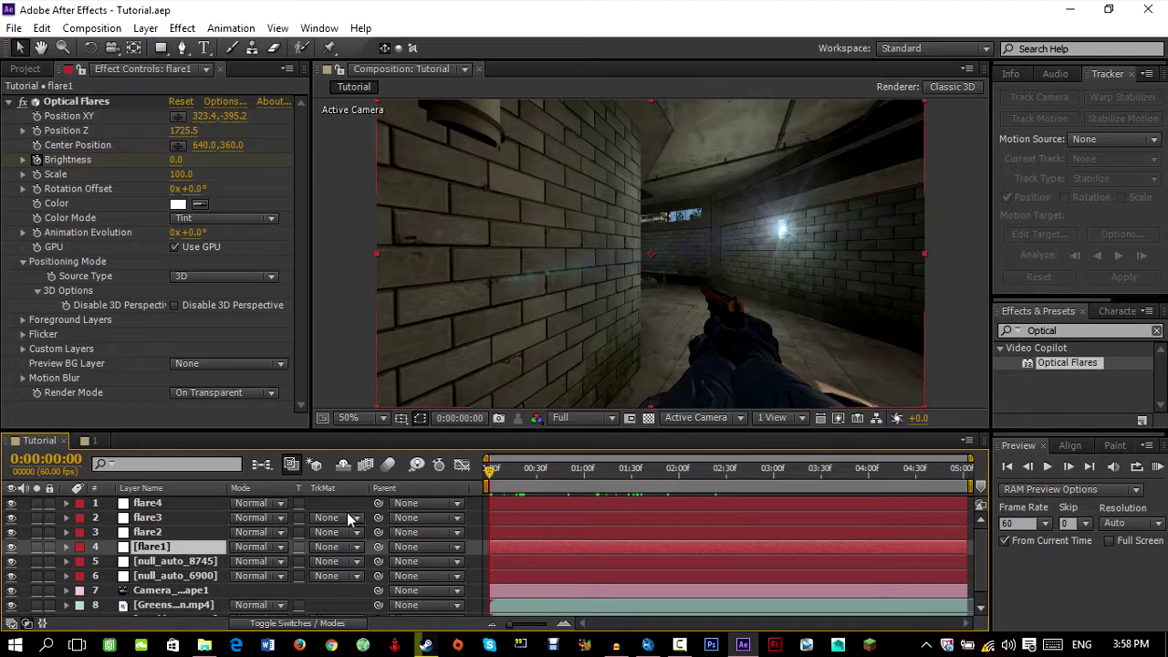
click(518, 504)
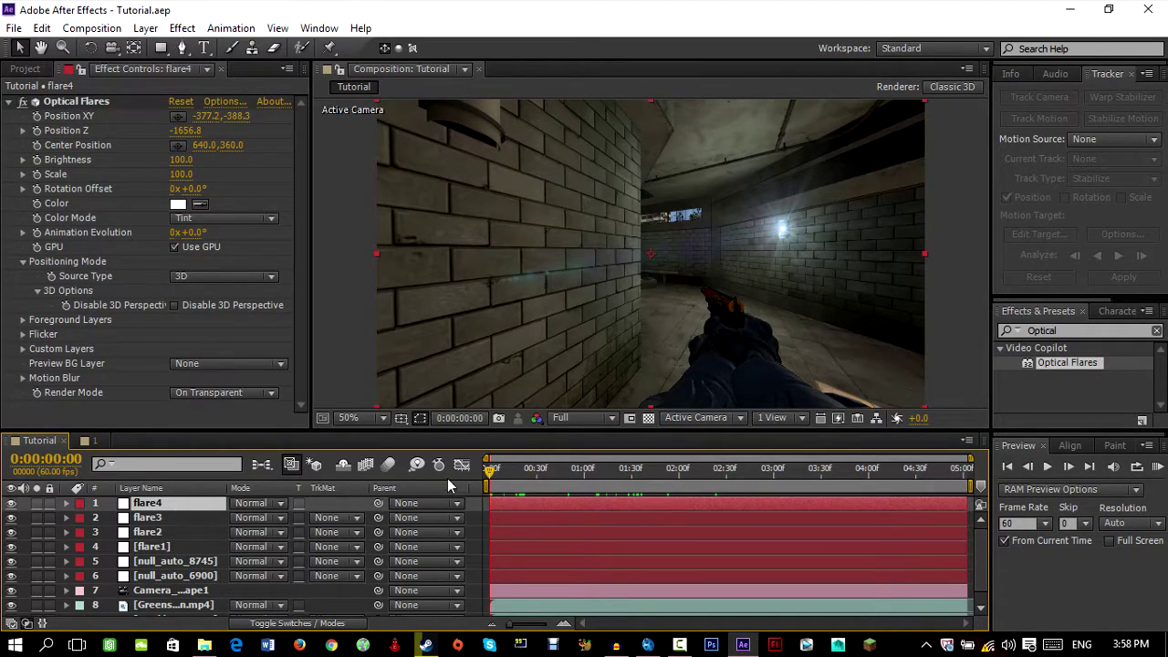
drag(688, 295, 694, 310)
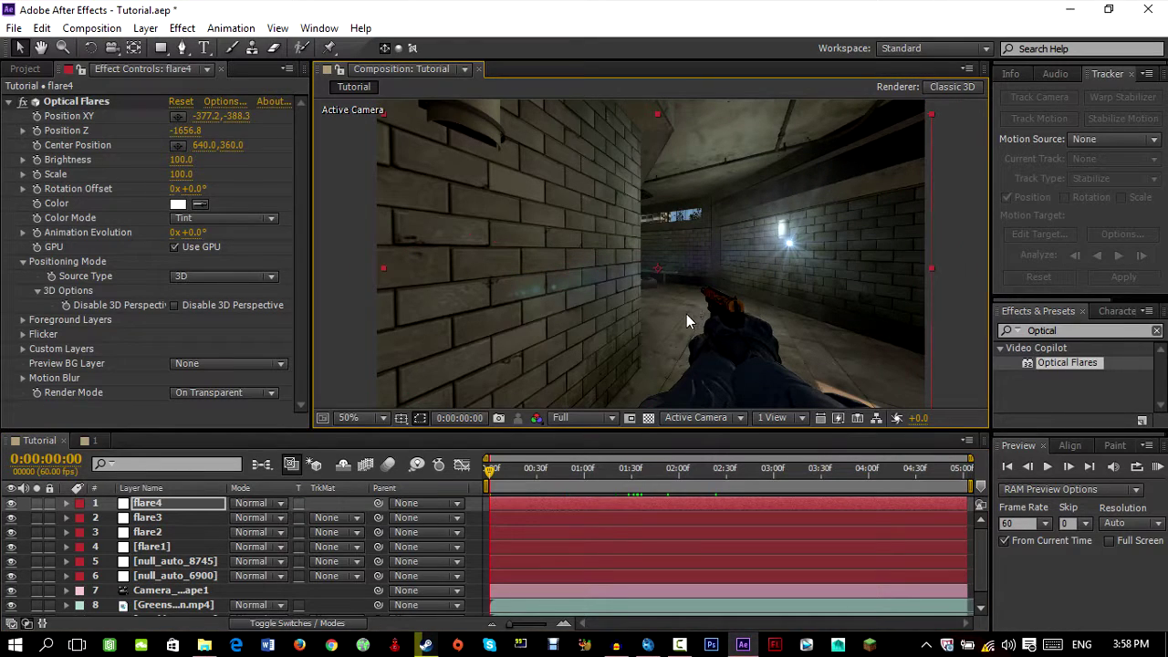
- Undo the flare4 nudge and open flare4's Optical Flares editor maximized
key(ctrl+z)
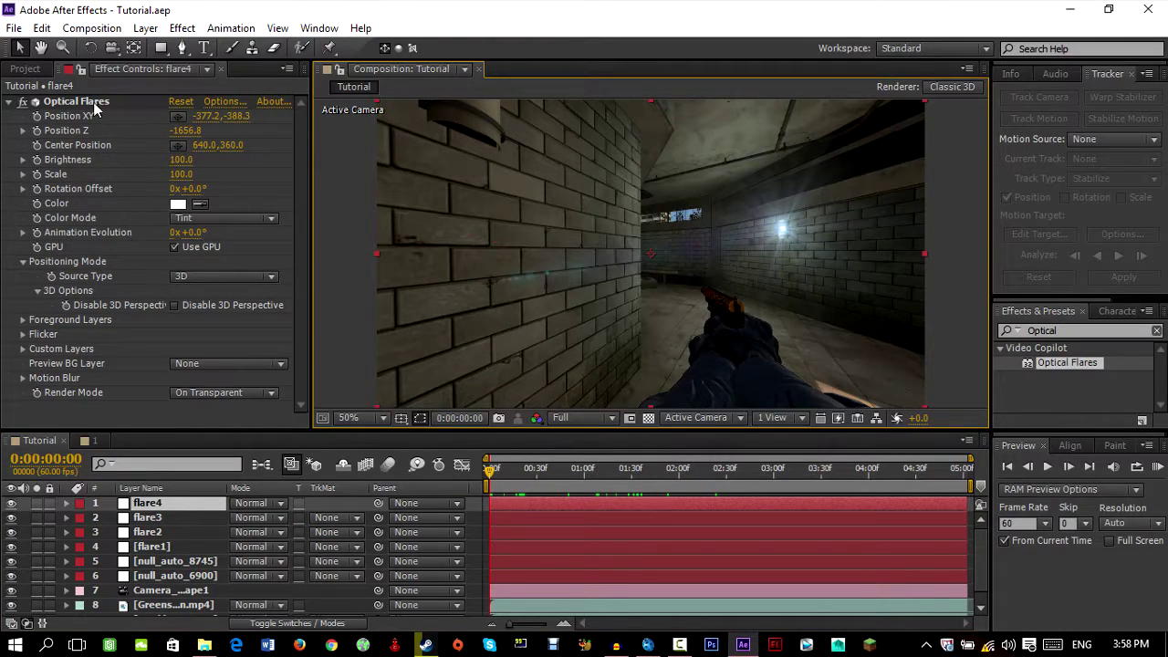
click(82, 104)
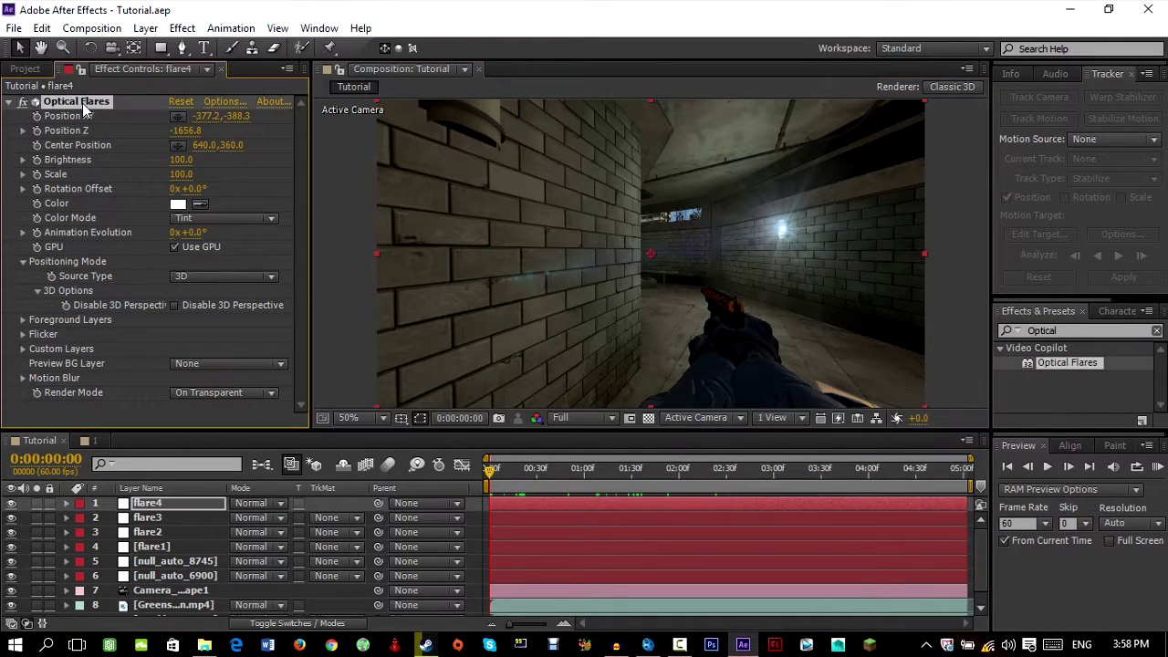
click(221, 104)
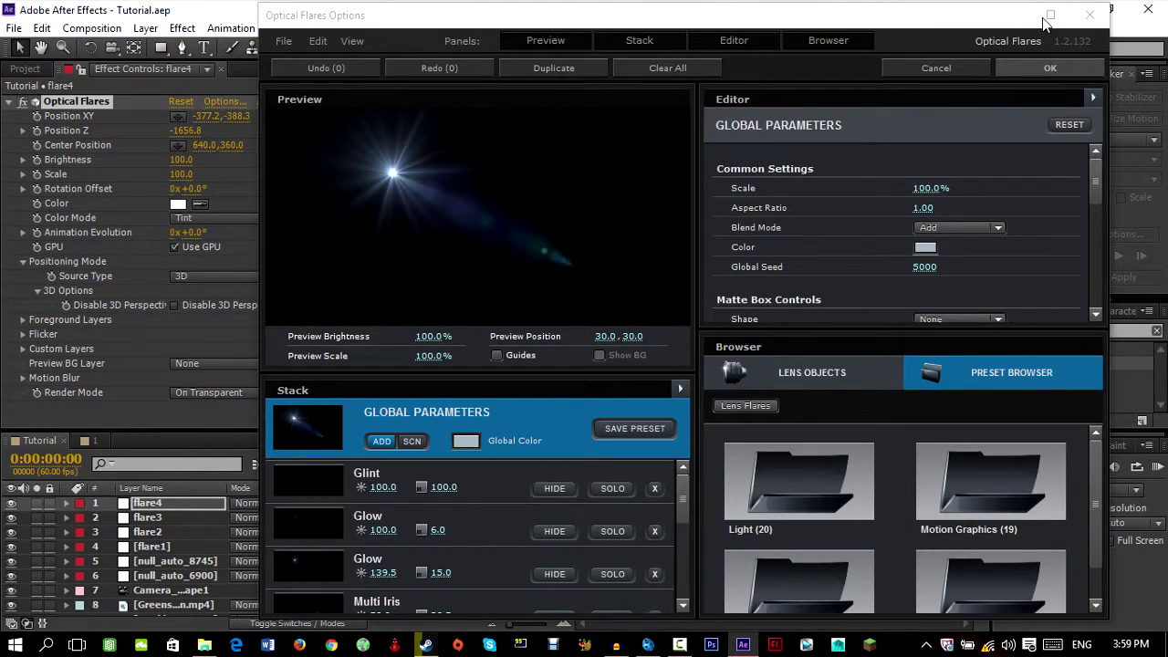
double_click(810, 20)
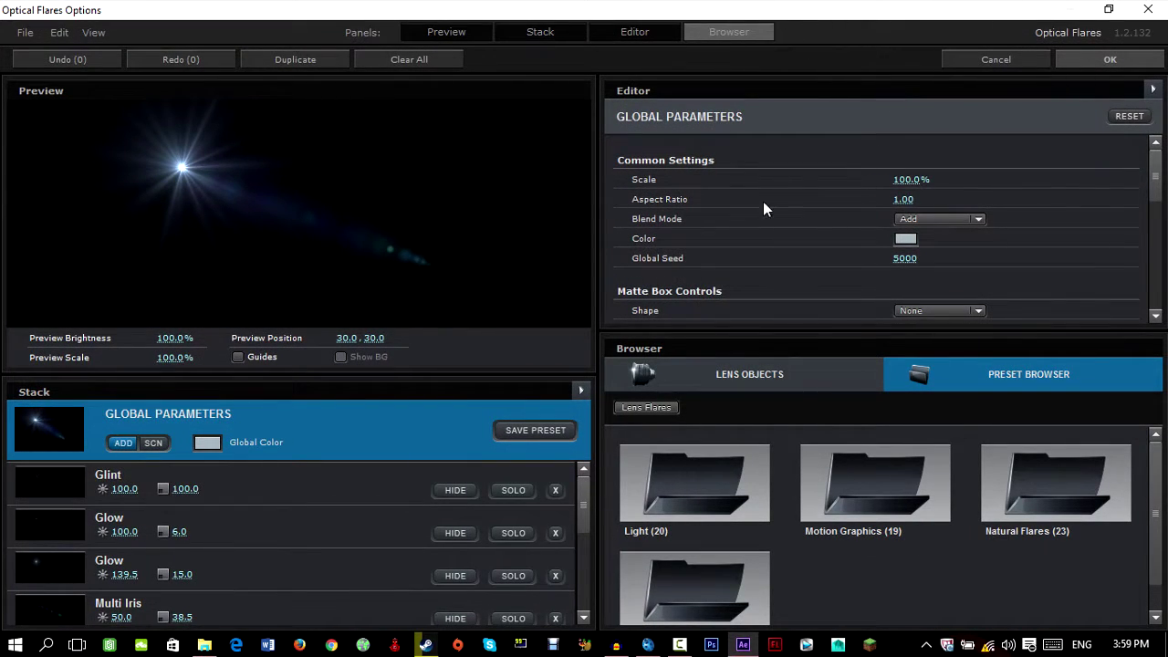
drag(580, 511, 591, 465)
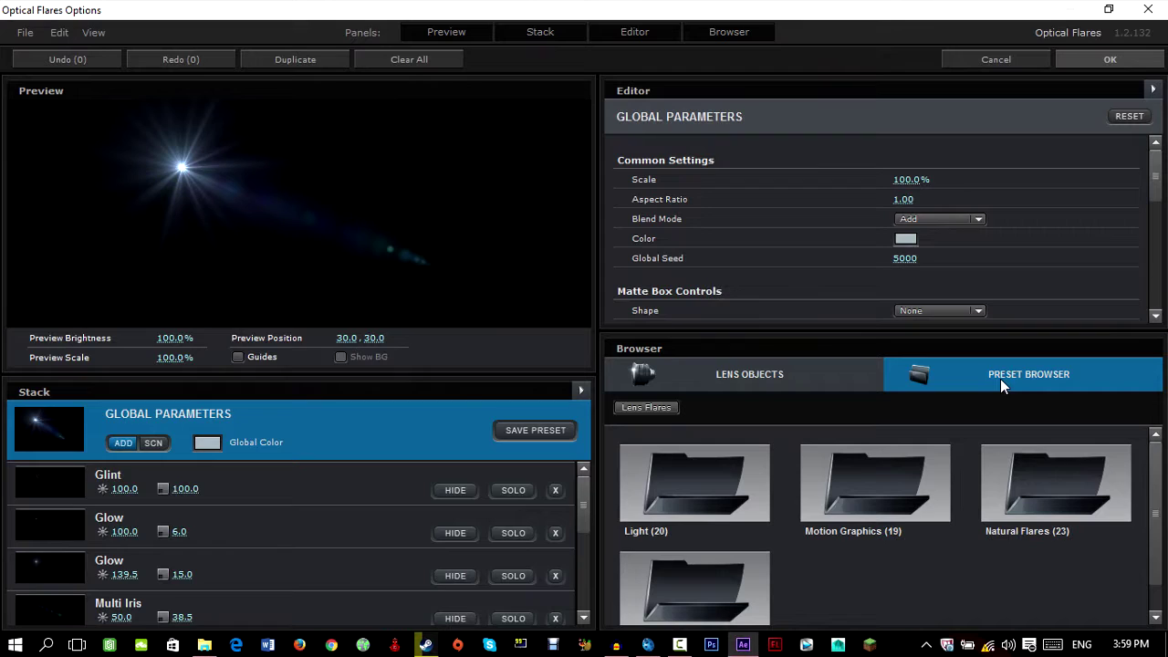
- Browse the lens objects and the Light preset folder to load a new flare preset
click(834, 381)
scroll(865, 469, down, 3)
scroll(916, 476, up, 3)
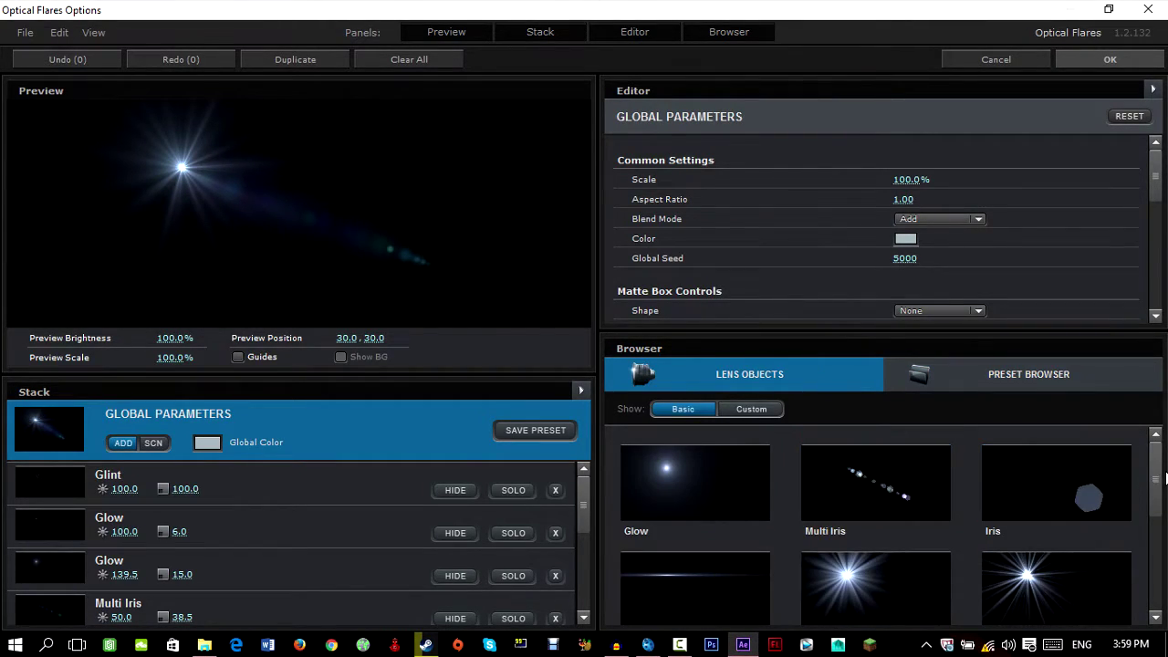
scroll(1158, 478, down, 3)
scroll(1149, 529, up, 3)
click(1000, 379)
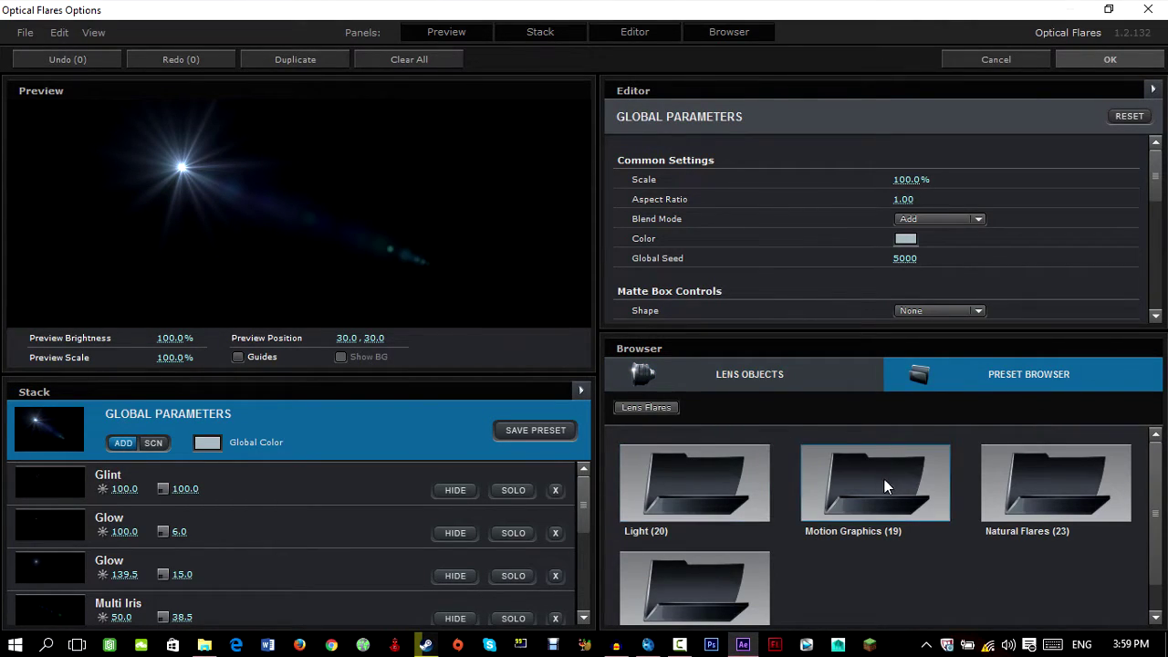
double_click(729, 480)
scroll(1029, 479, down, 3)
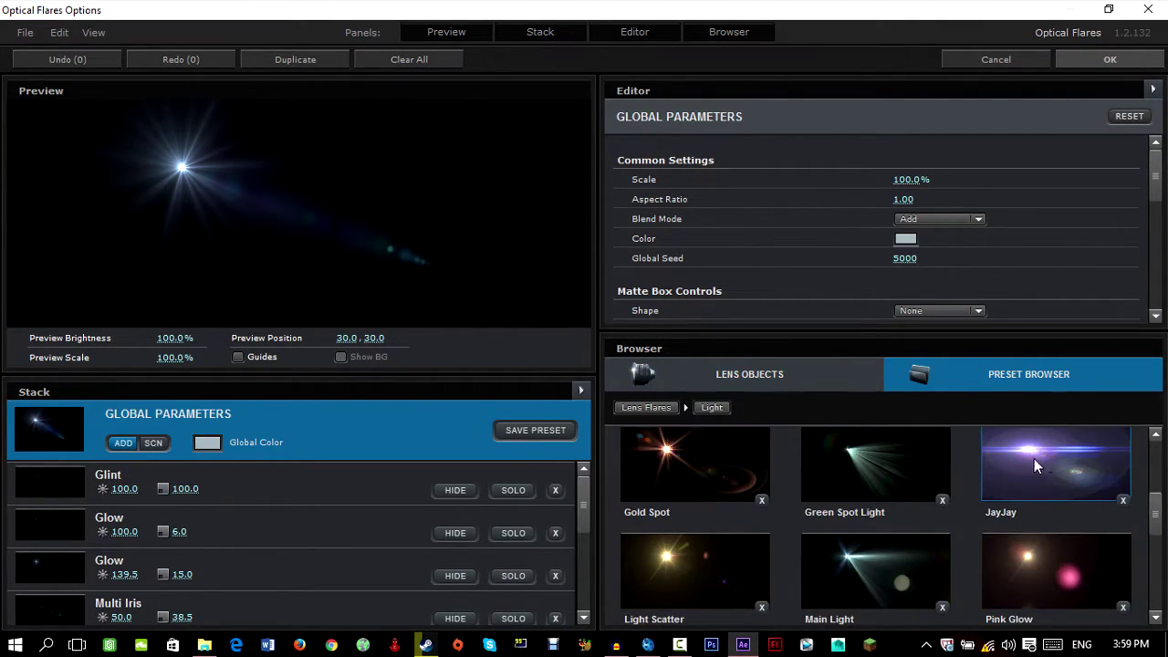
scroll(821, 552, down, 2)
scroll(830, 537, up, 5)
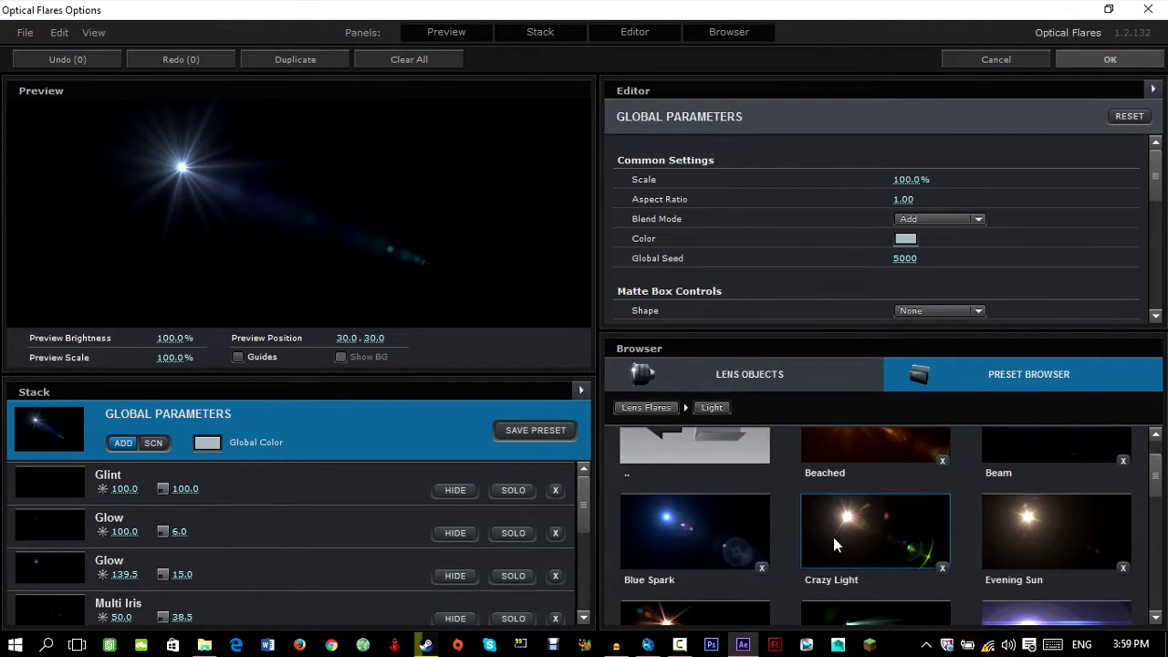
scroll(916, 503, down, 2)
scroll(921, 438, down, 1)
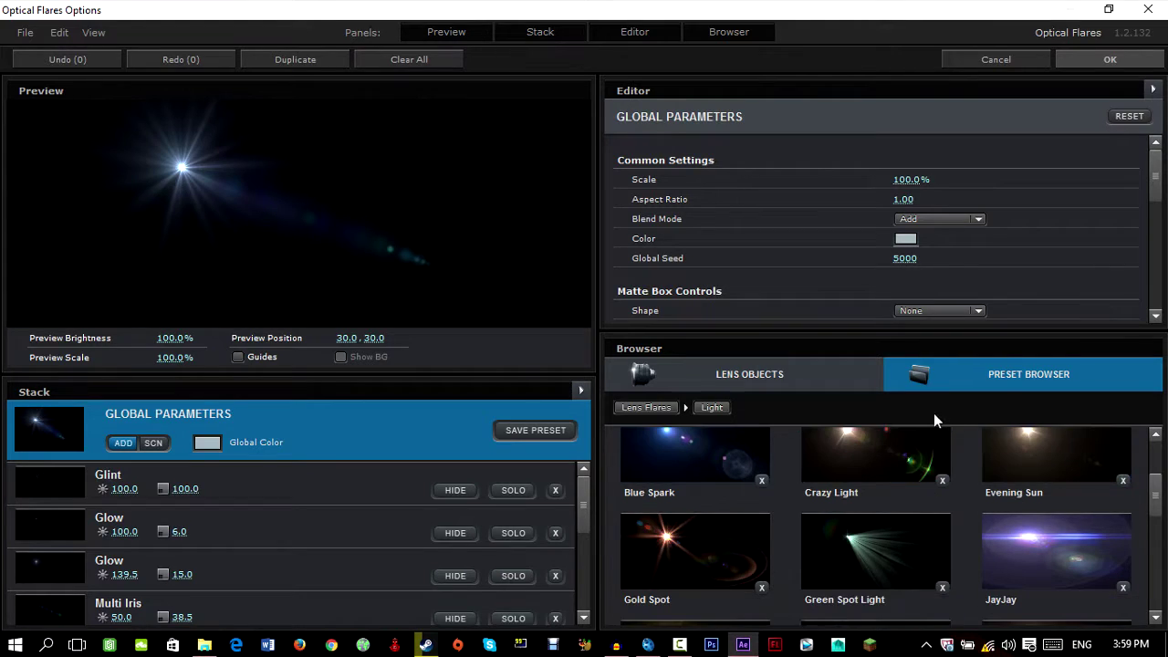
scroll(941, 493, down, 2)
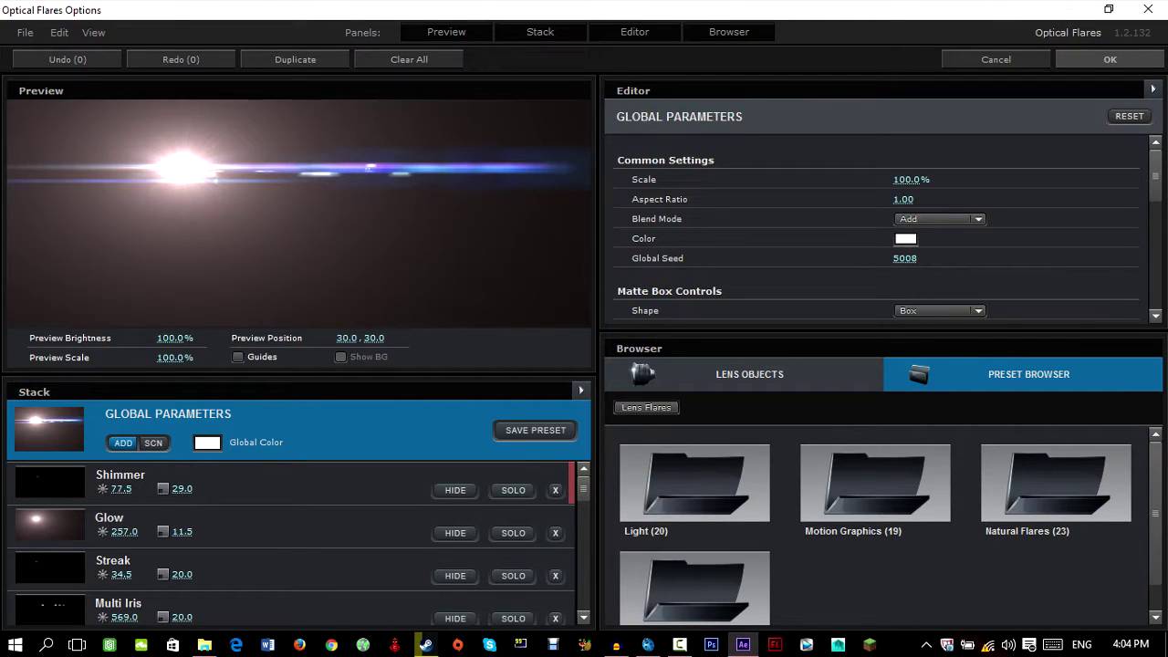
- Inspect the Shimmer element's settings, then return to the global flare parameters
drag(1161, 175, 1156, 261)
click(328, 479)
click(342, 411)
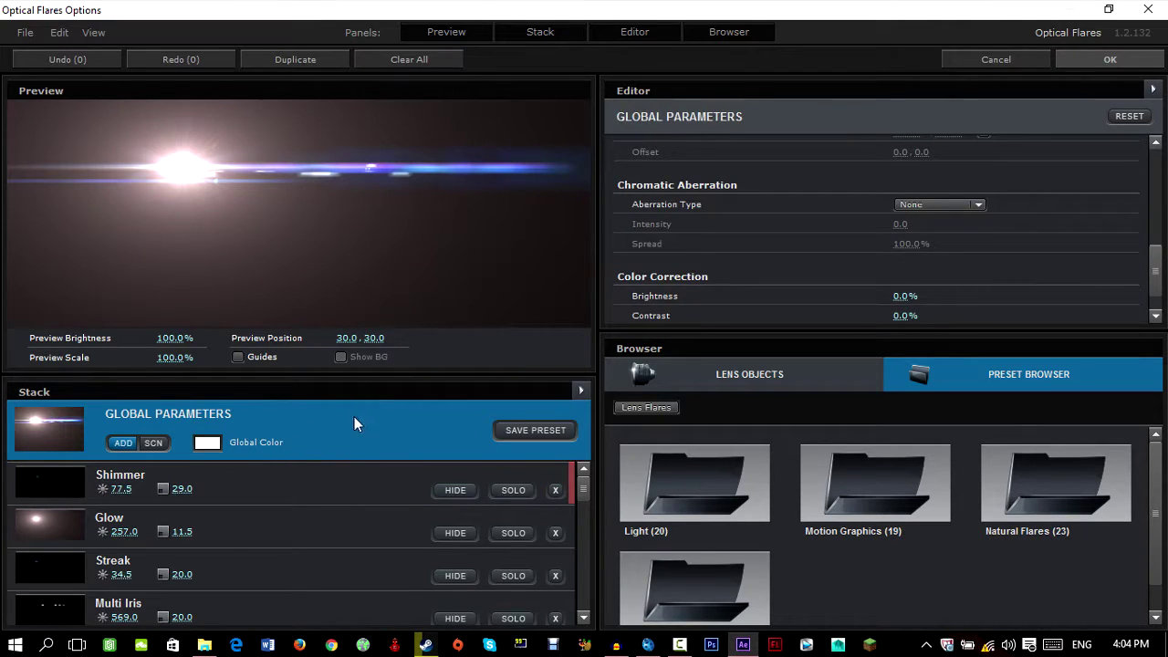
scroll(750, 256, up, 4)
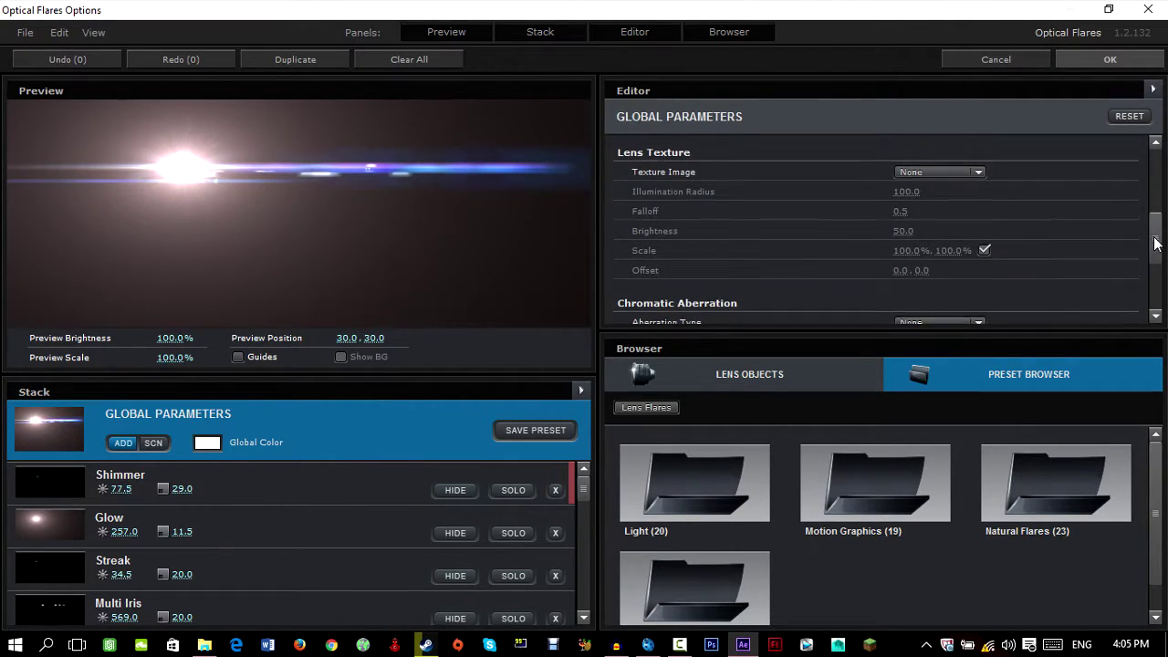
scroll(644, 199, down, 1)
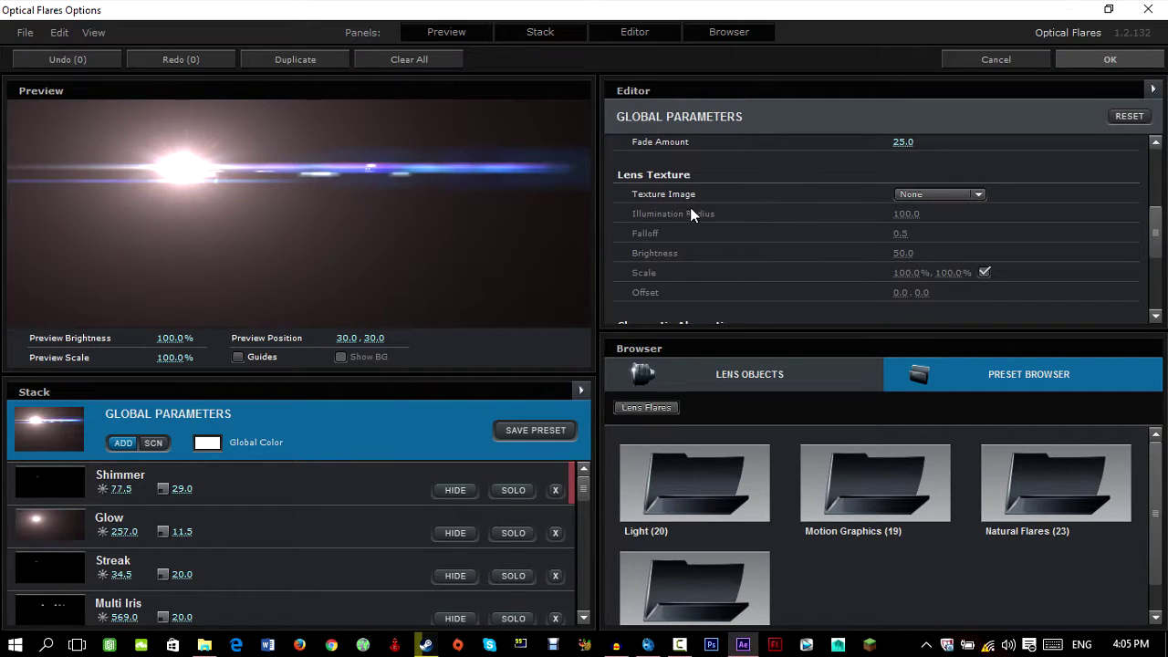
- Set the lens texture to Dirty and raise its illumination radius to 121.0
click(923, 193)
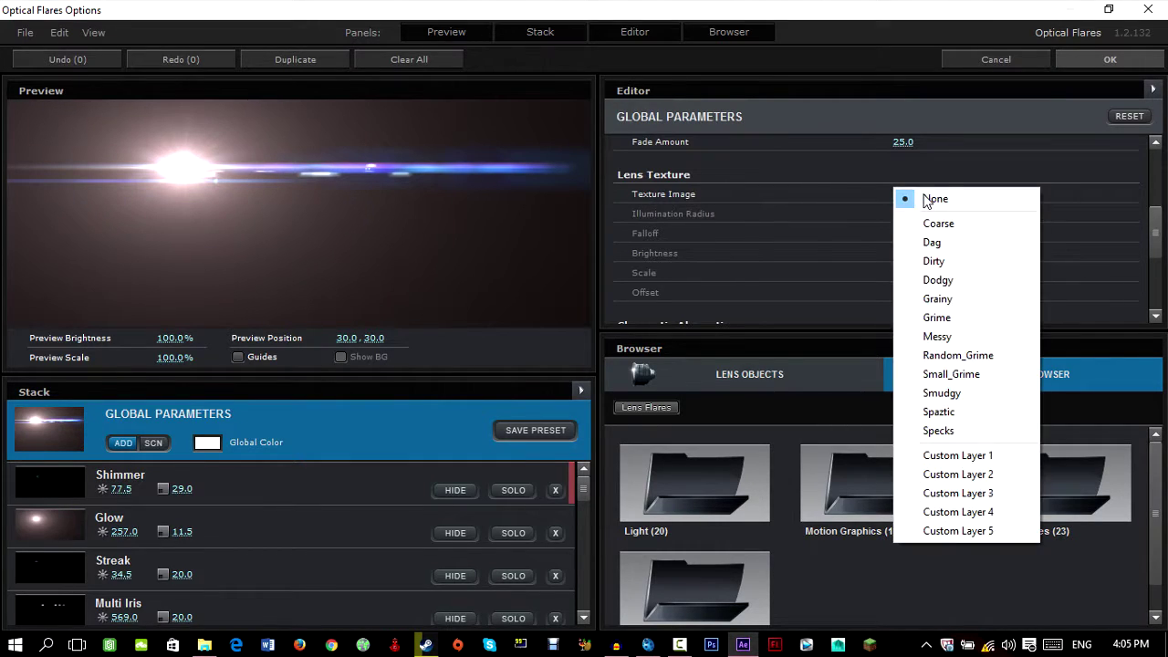
click(972, 261)
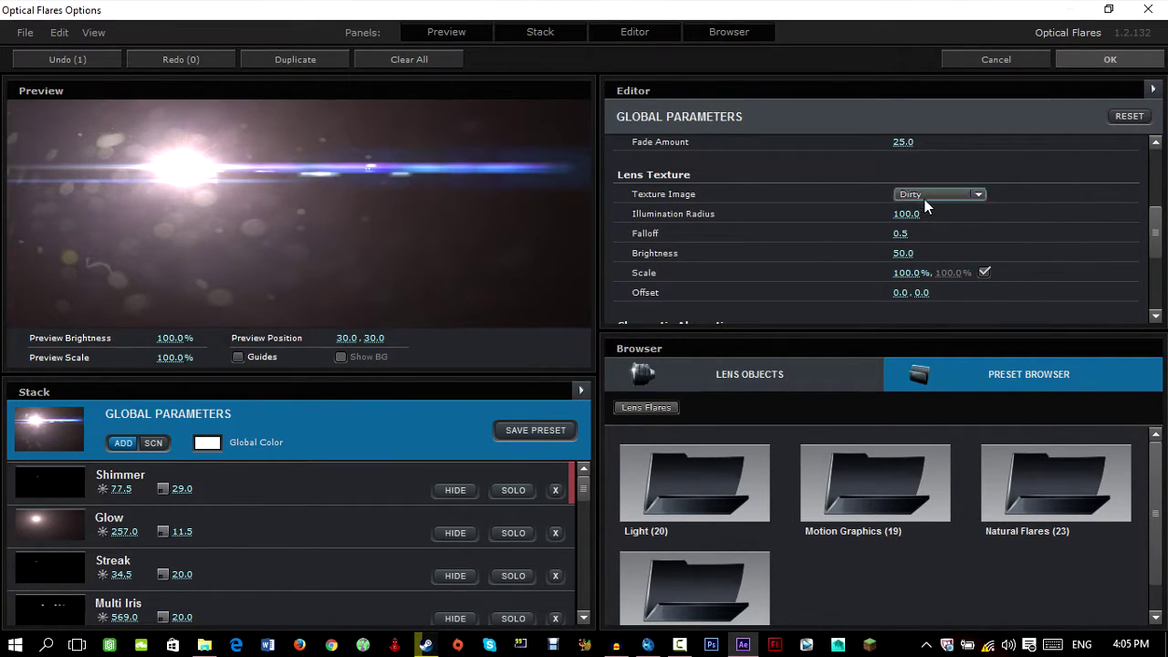
click(924, 199)
click(939, 336)
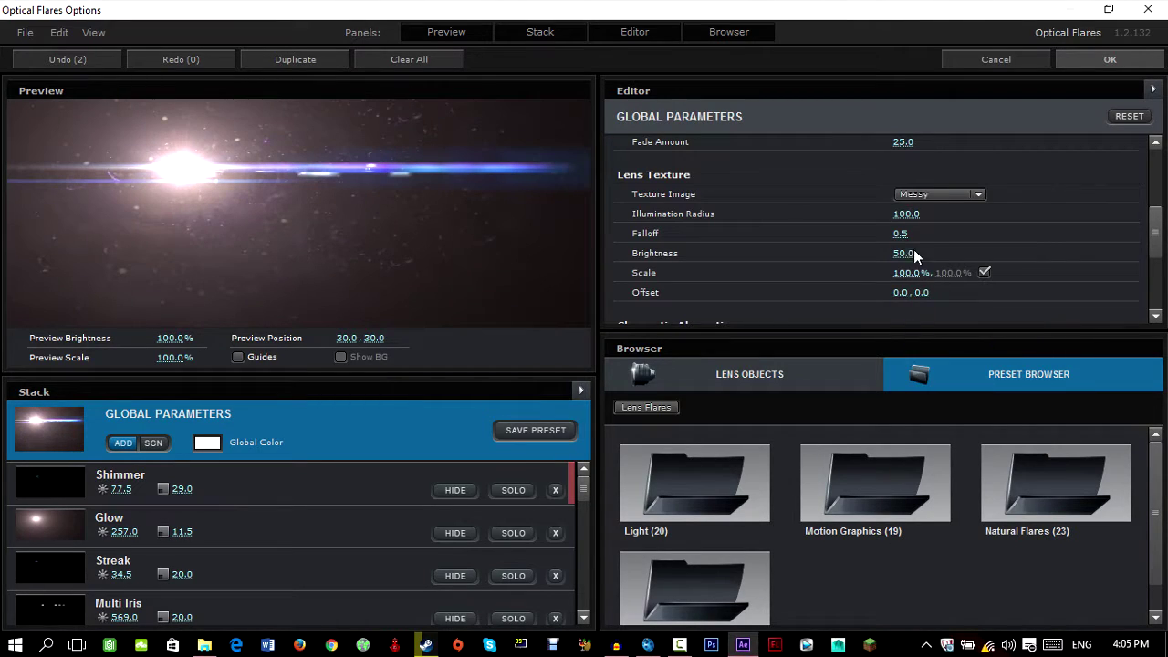
click(939, 194)
click(924, 258)
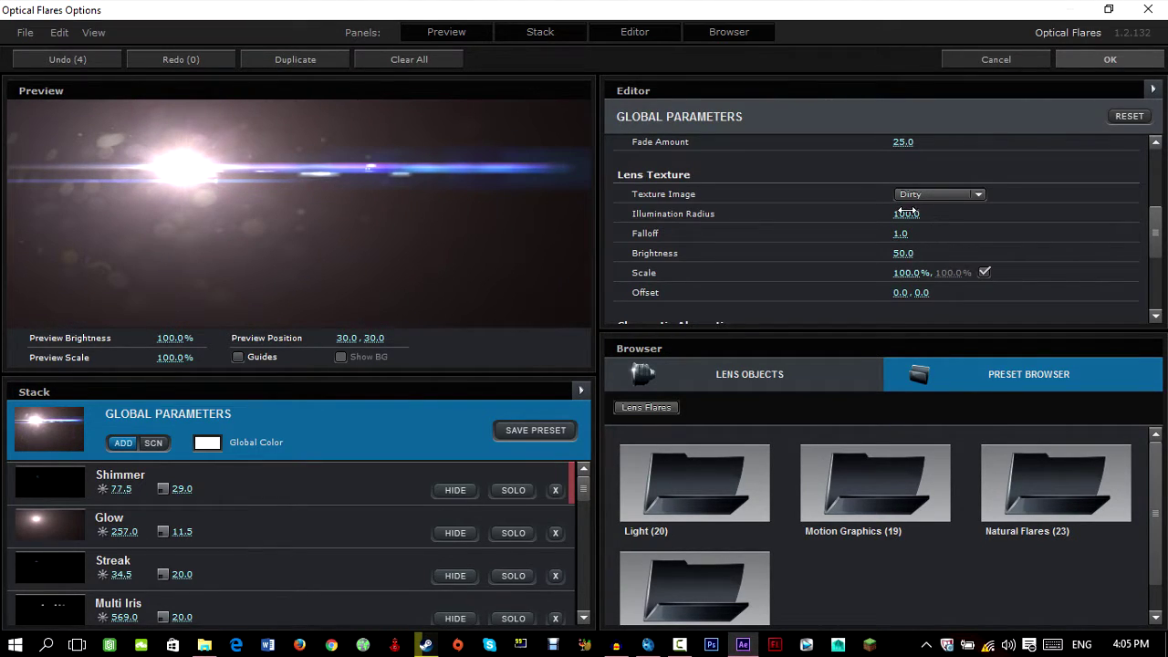
drag(901, 215, 904, 220)
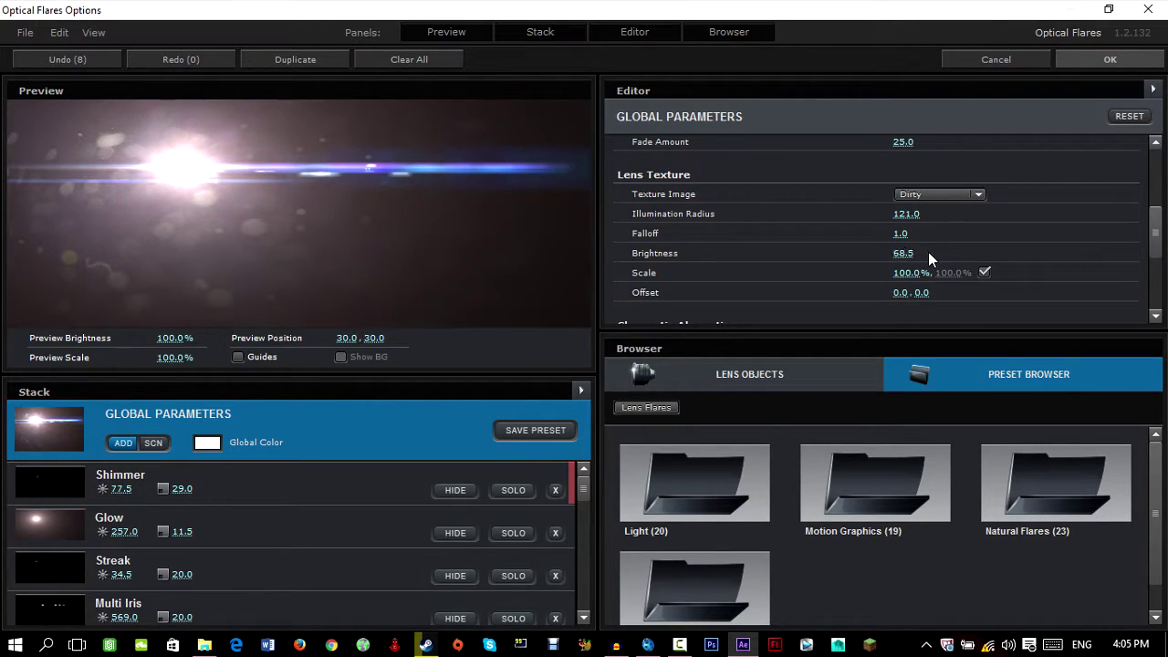
- Apply the flare settings and reduce flare4's Scale from 80 to 70 at the first frame
click(1081, 63)
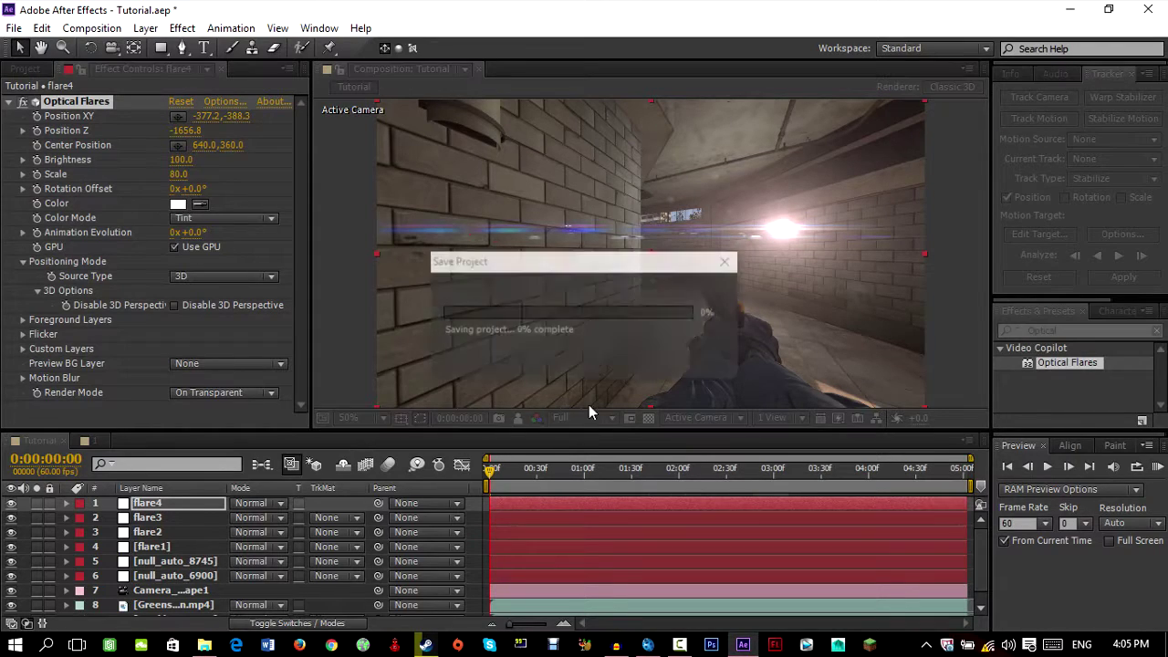
click(496, 475)
key(Home)
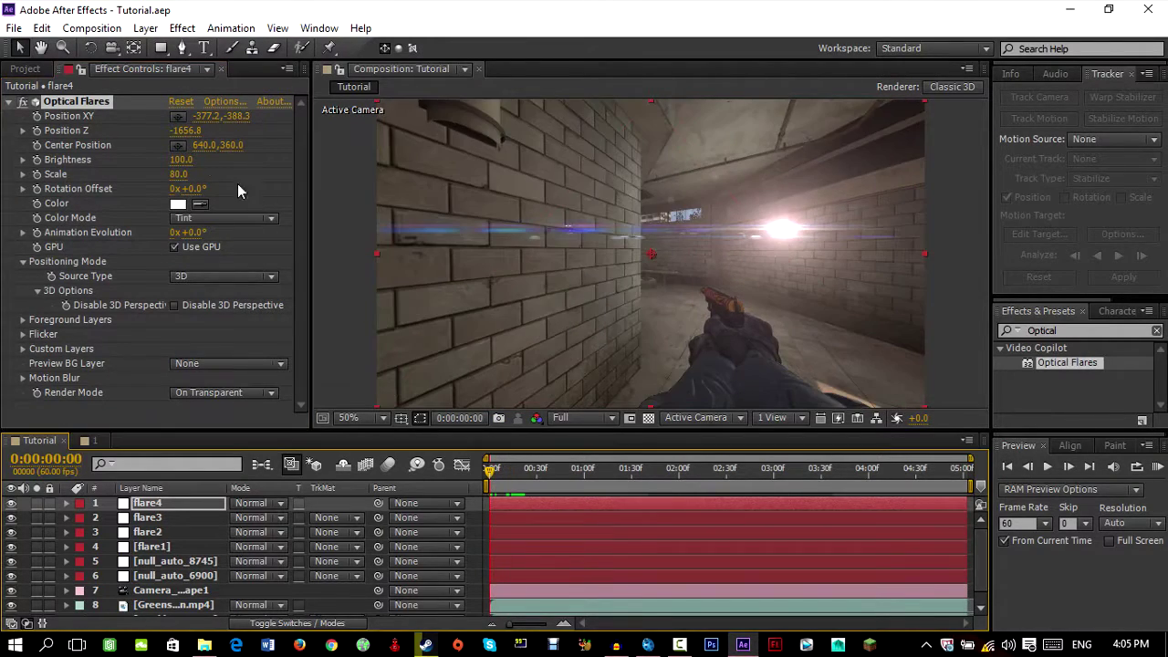
mouse_move(178, 182)
mouse_down()
mouse_move(149, 182)
mouse_move(185, 182)
mouse_up()
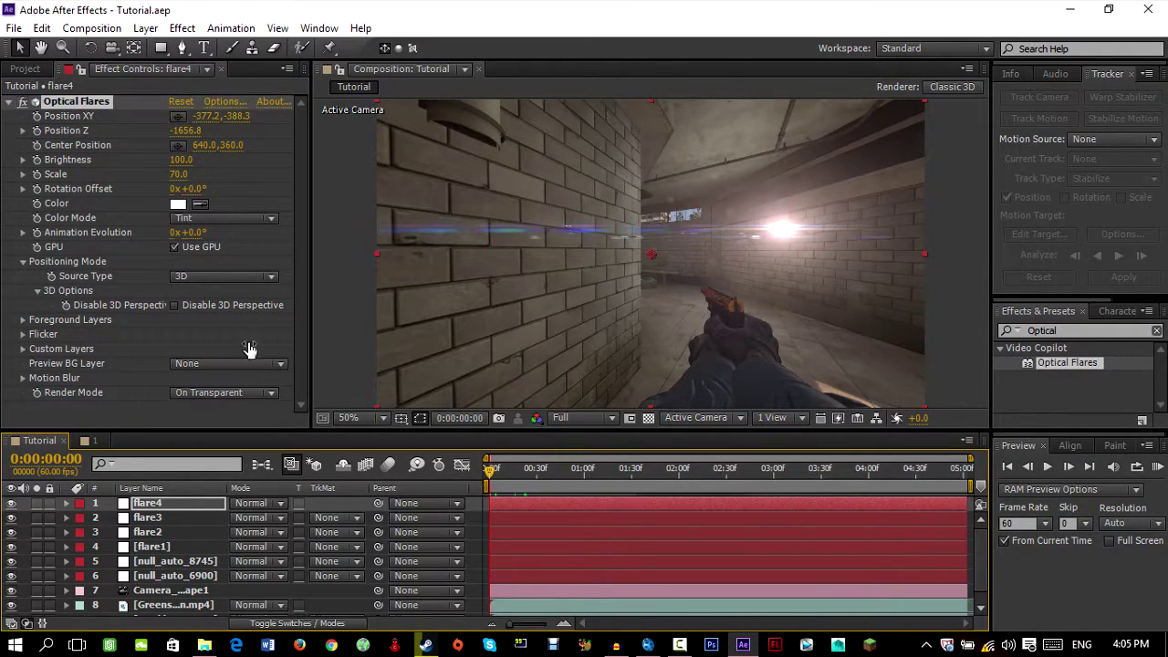
click(167, 519)
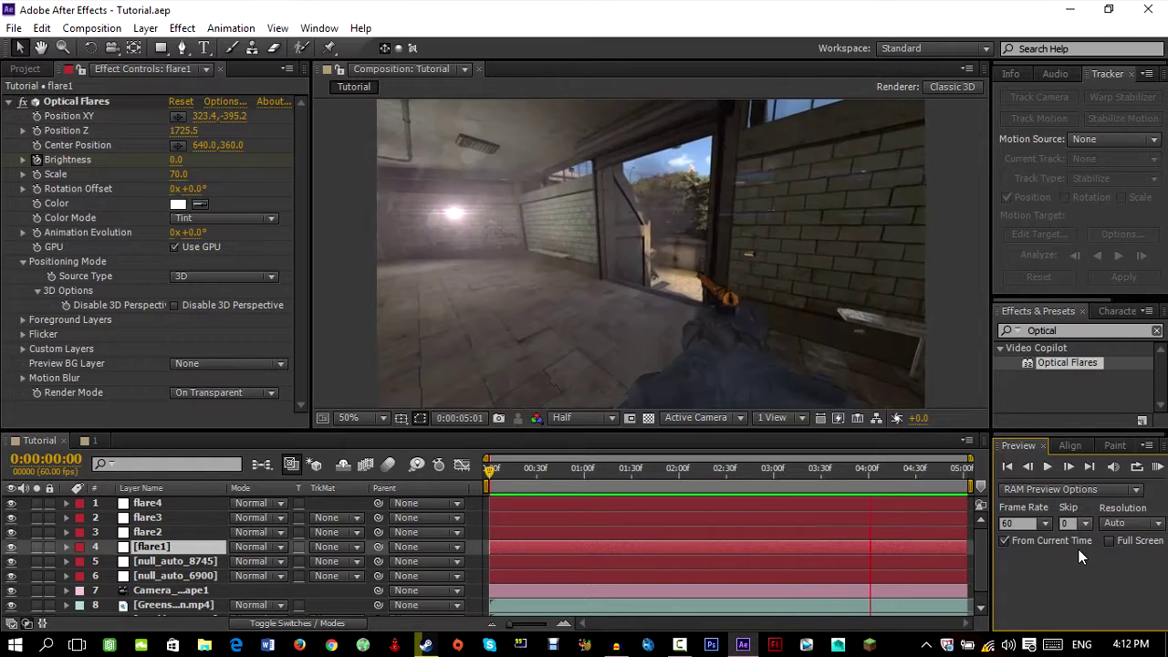
- Add Adjustment Layer 1 to the Tutorial comp with Ctrl+Alt+Y and save the project
key(space)
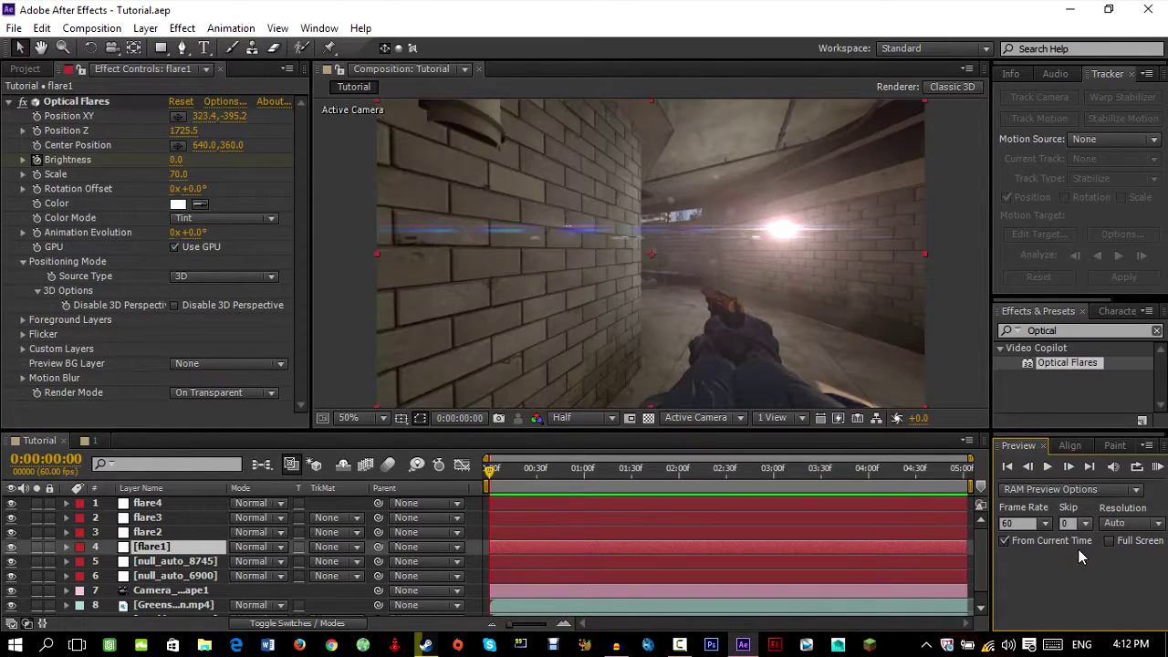
drag(490, 471, 489, 494)
scroll(148, 545, down, 1)
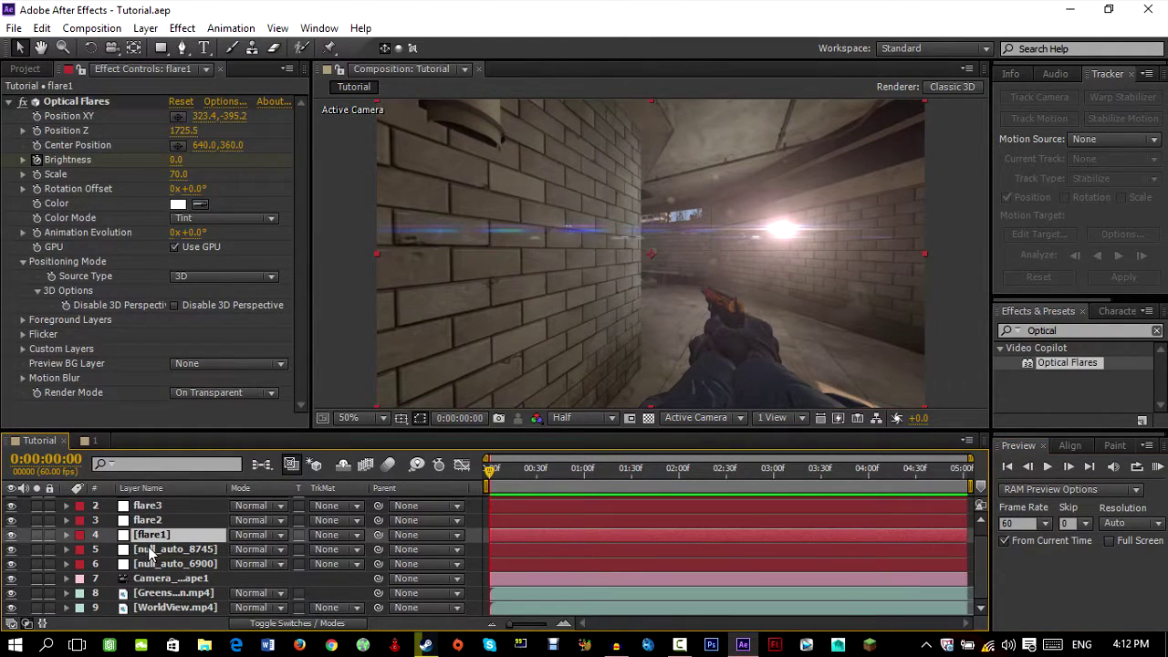
click(173, 593)
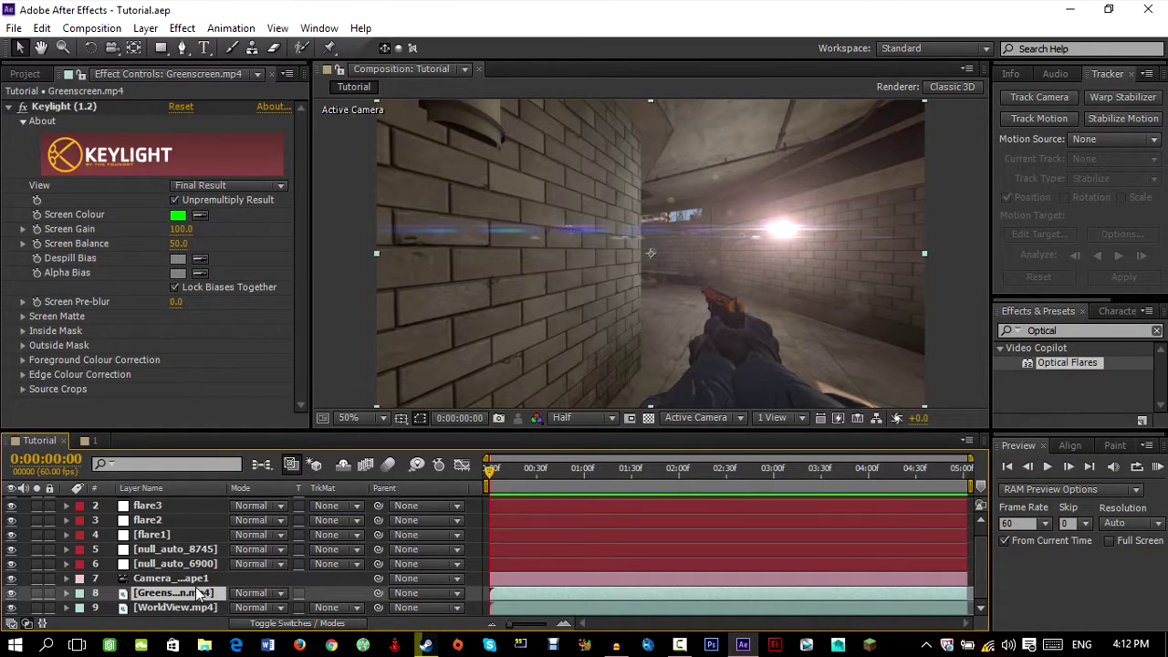
key(ctrl+alt+y)
key(ctrl+s)
mouse_move(491, 474)
mouse_down()
mouse_move(522, 476)
mouse_move(491, 484)
mouse_up()
click(146, 29)
mouse_move(261, 47)
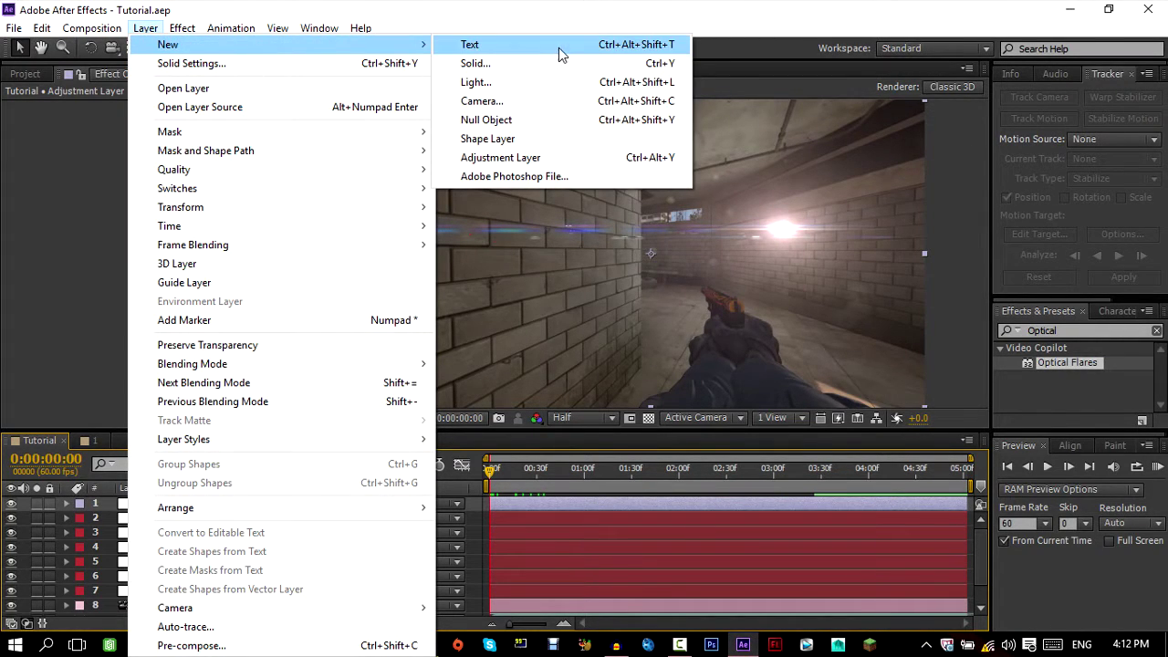
click(311, 11)
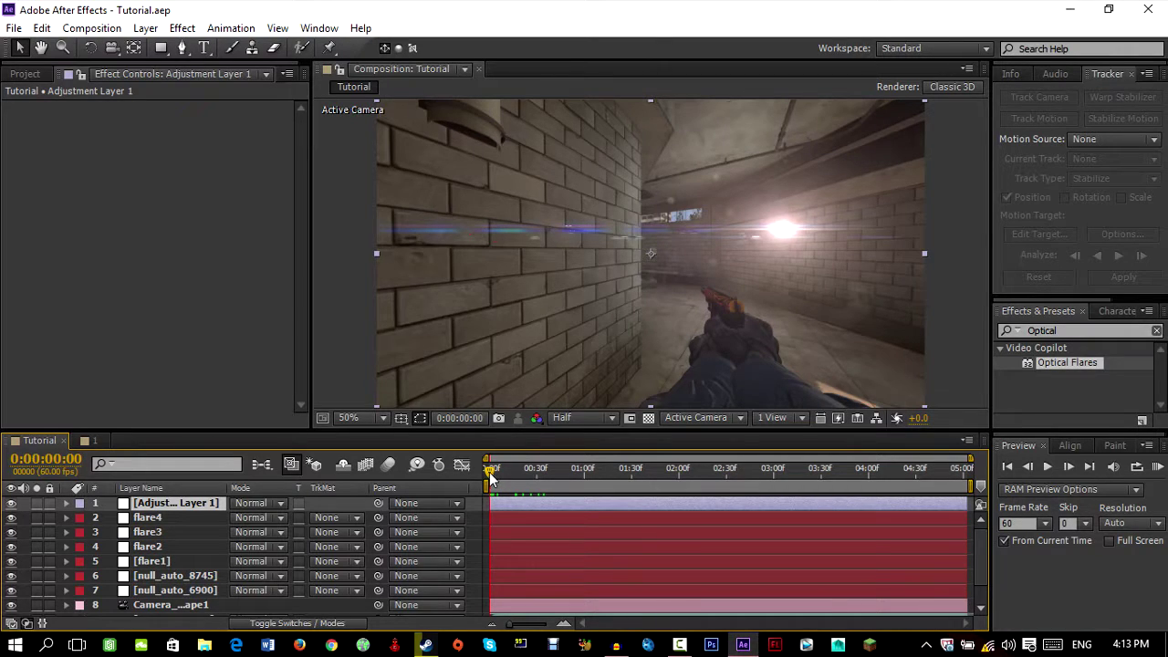
drag(490, 476, 451, 476)
click(511, 472)
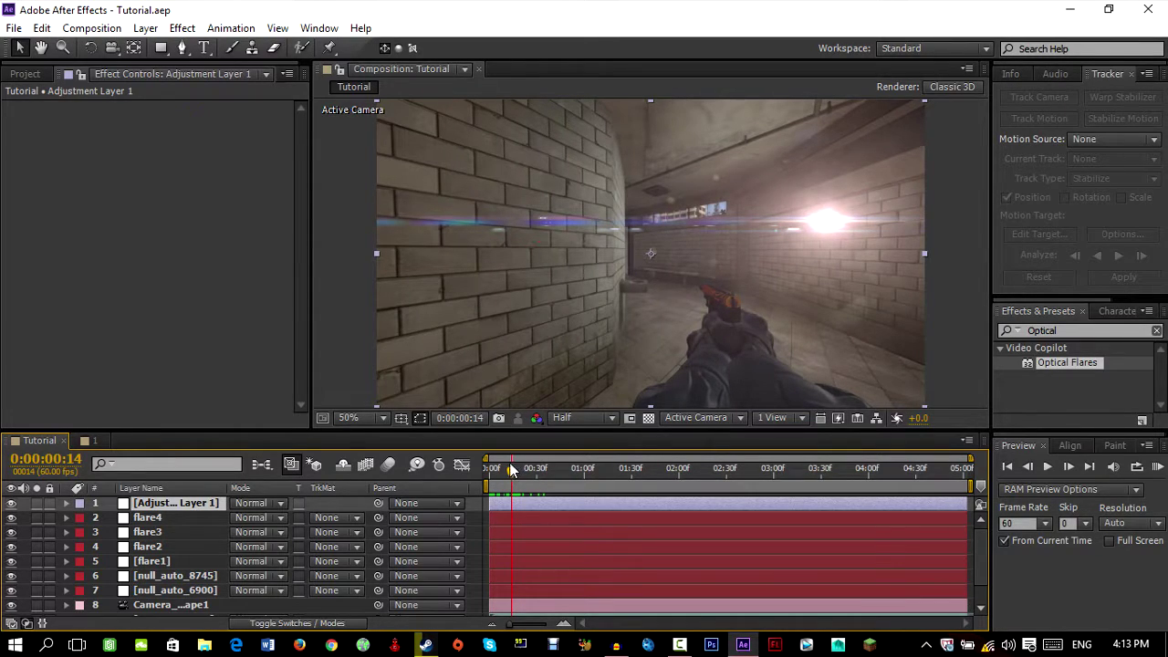
drag(492, 467, 473, 488)
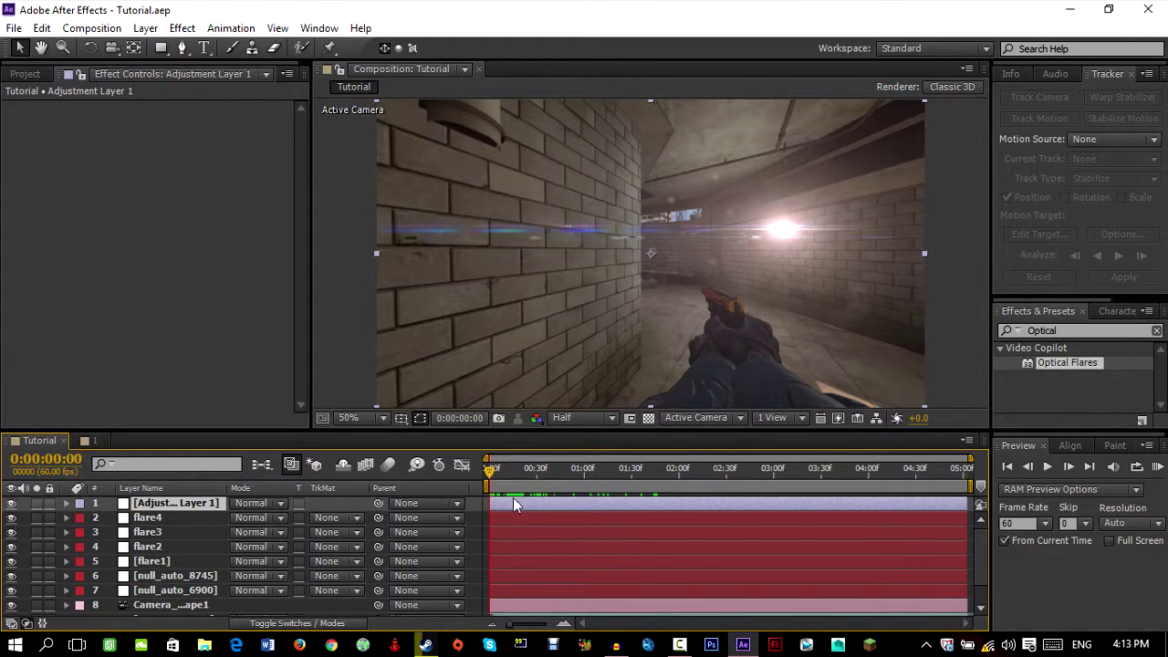
- Replace the effects search term with 'magic bull'
click(1097, 332)
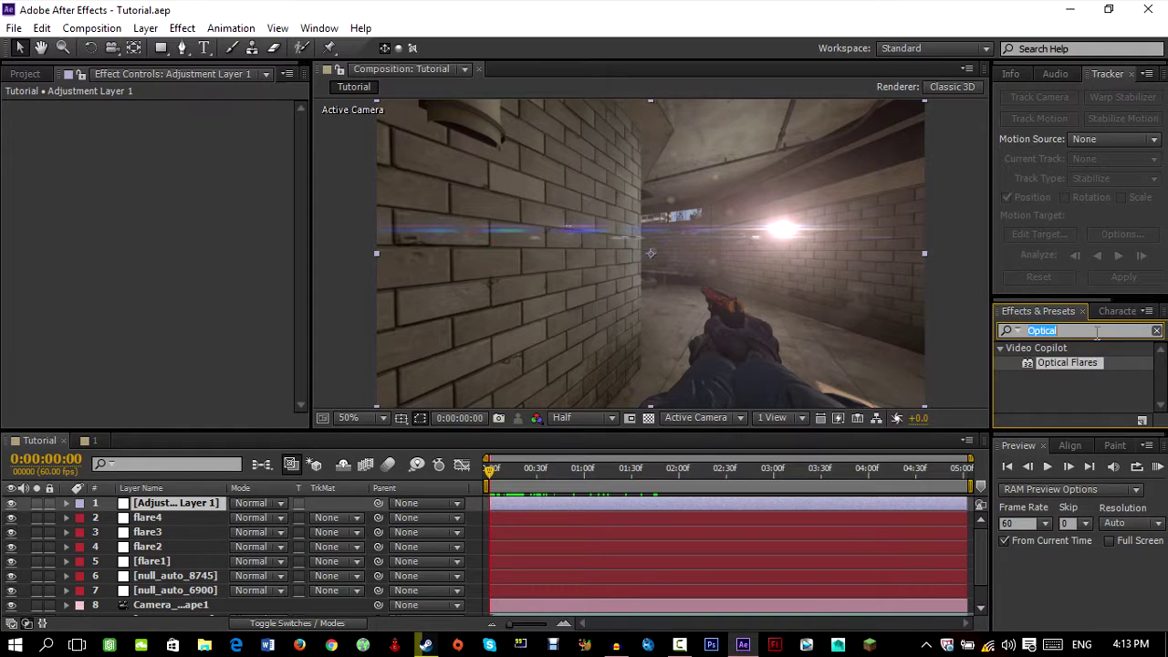
key(BackSpace)
text(magic bull)
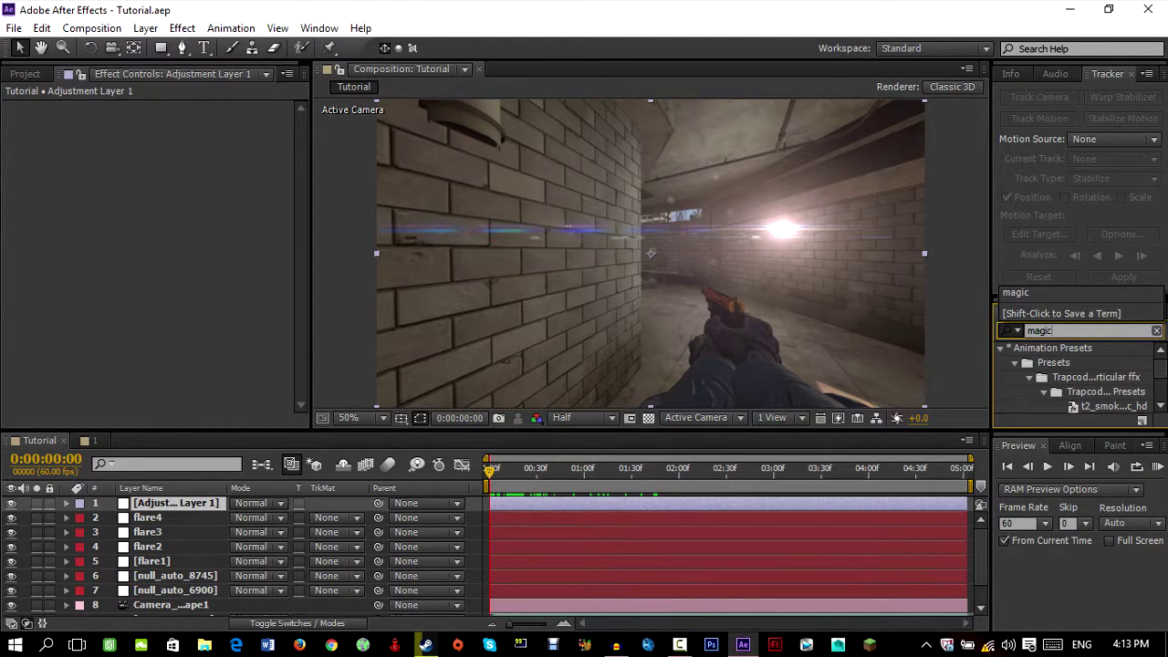